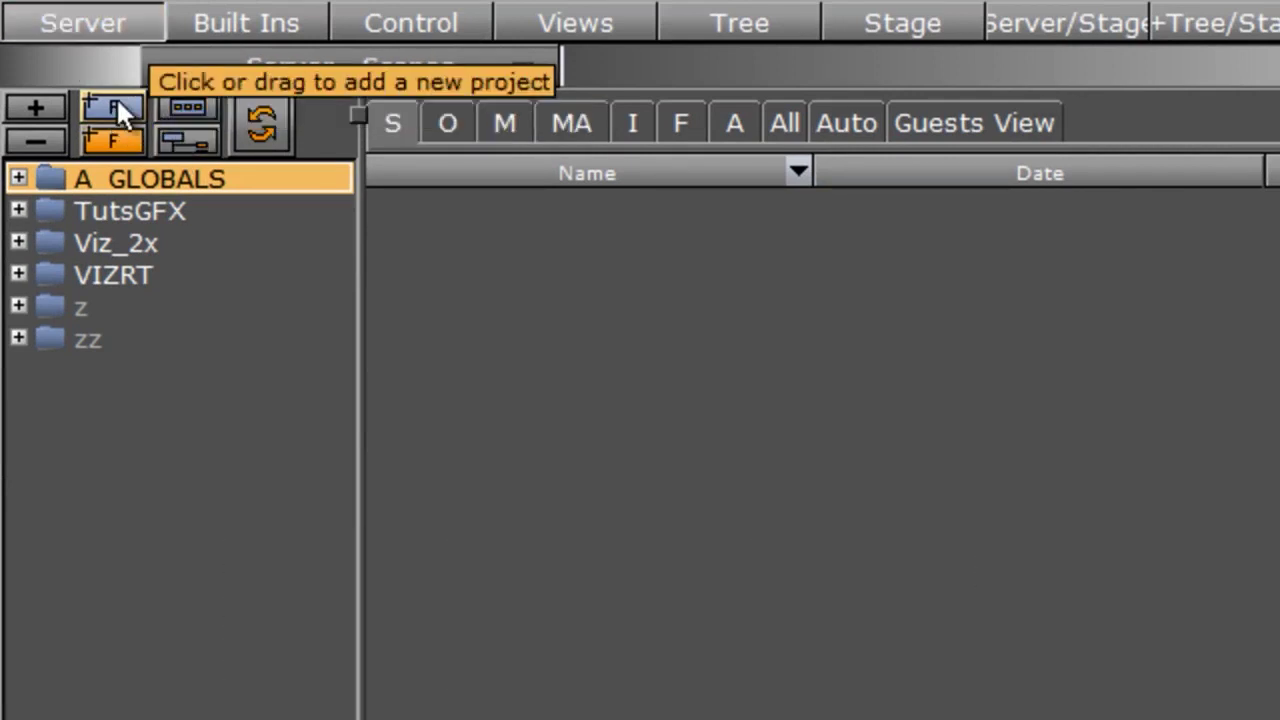
# - Create a new project named DesignTutorial1 on the server
pyautogui.moveTo(116, 96); pyautogui.dragTo(100, 186)
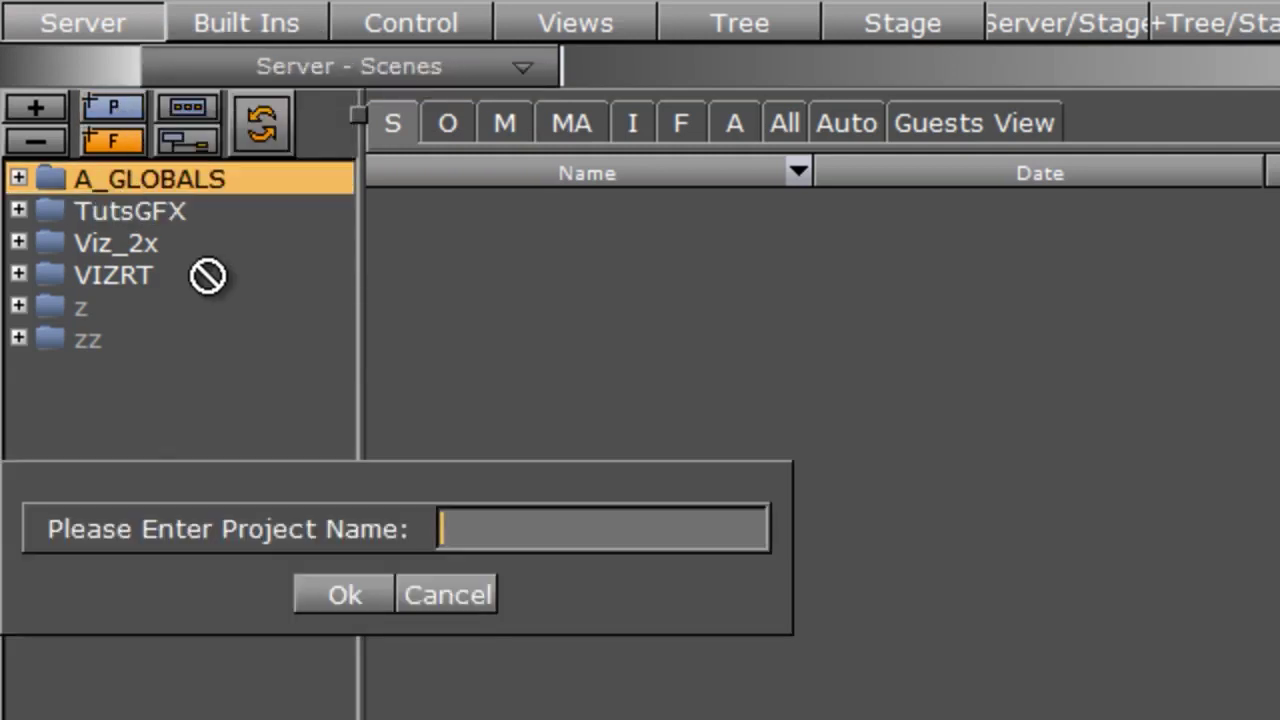
pyautogui.write('Design')
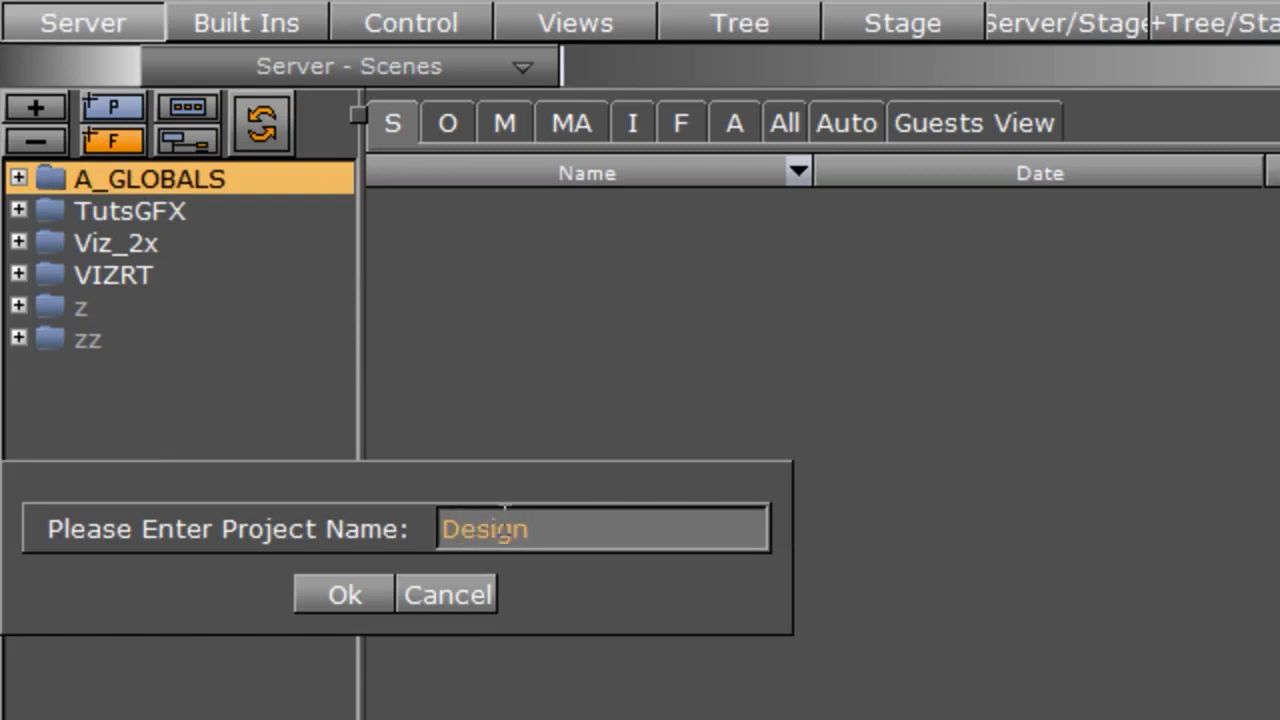
pyautogui.write('Tutorial1')
pyautogui.press('Return')
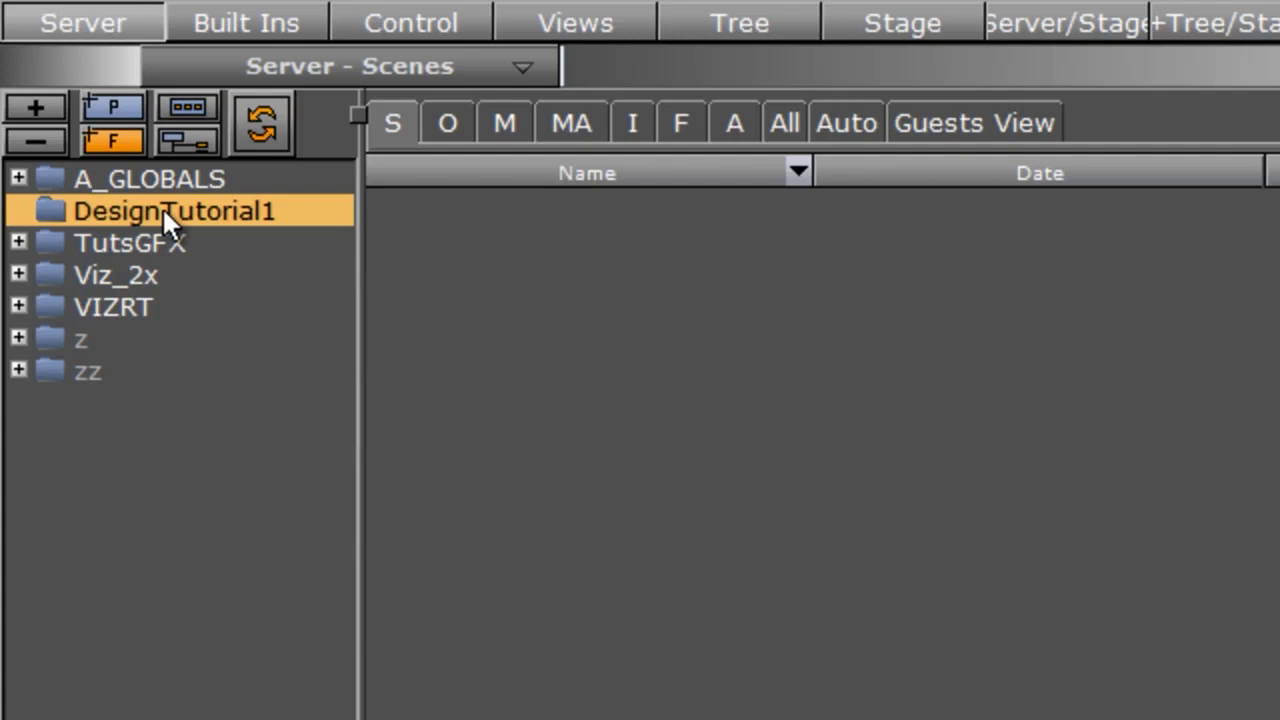
# - Show the project's images and set up an image import from the DesignTutorial1 IMG/RAW folder on drive D
pyautogui.click(632, 120)
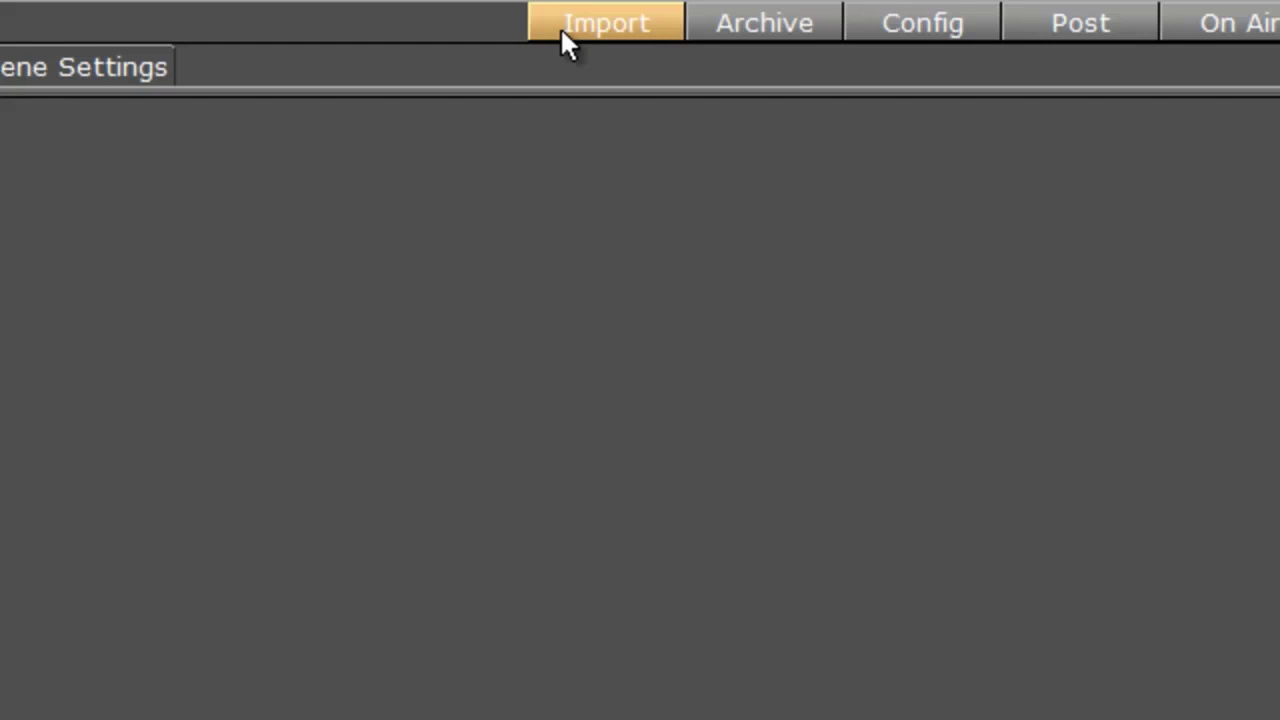
pyautogui.click(562, 30)
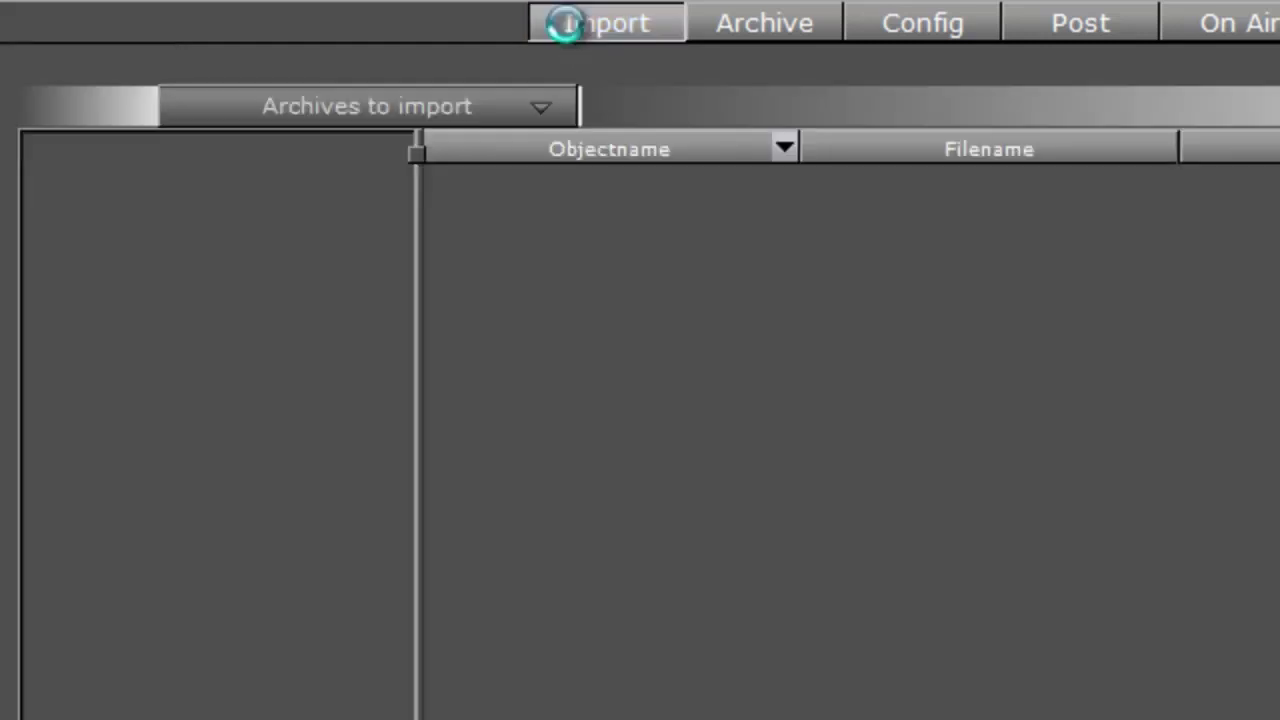
pyautogui.click(176, 190)
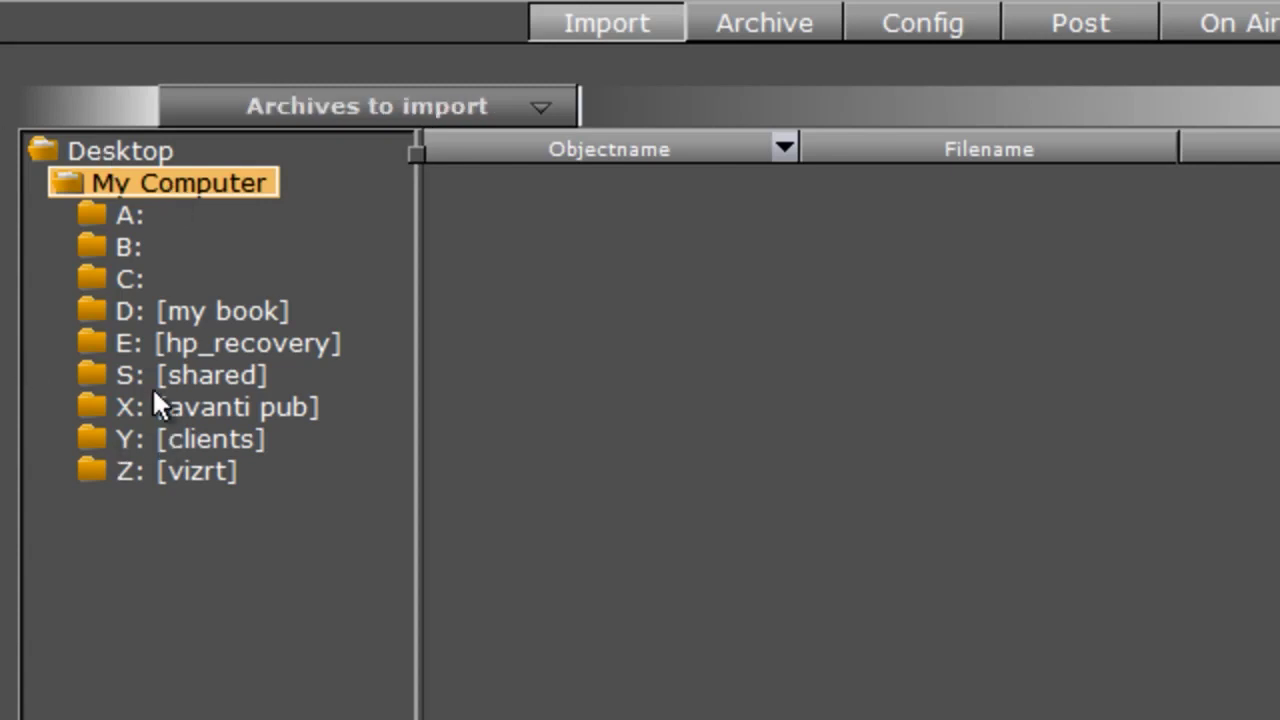
pyautogui.click(172, 310)
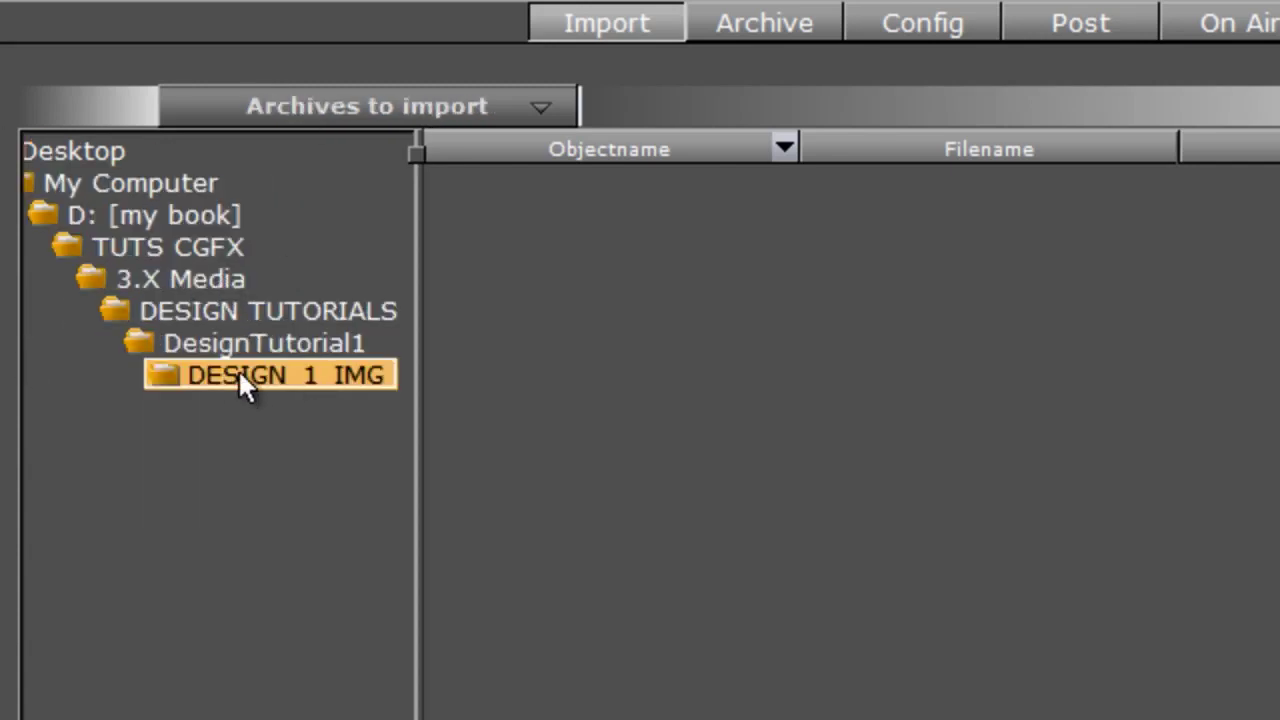
pyautogui.click(322, 104)
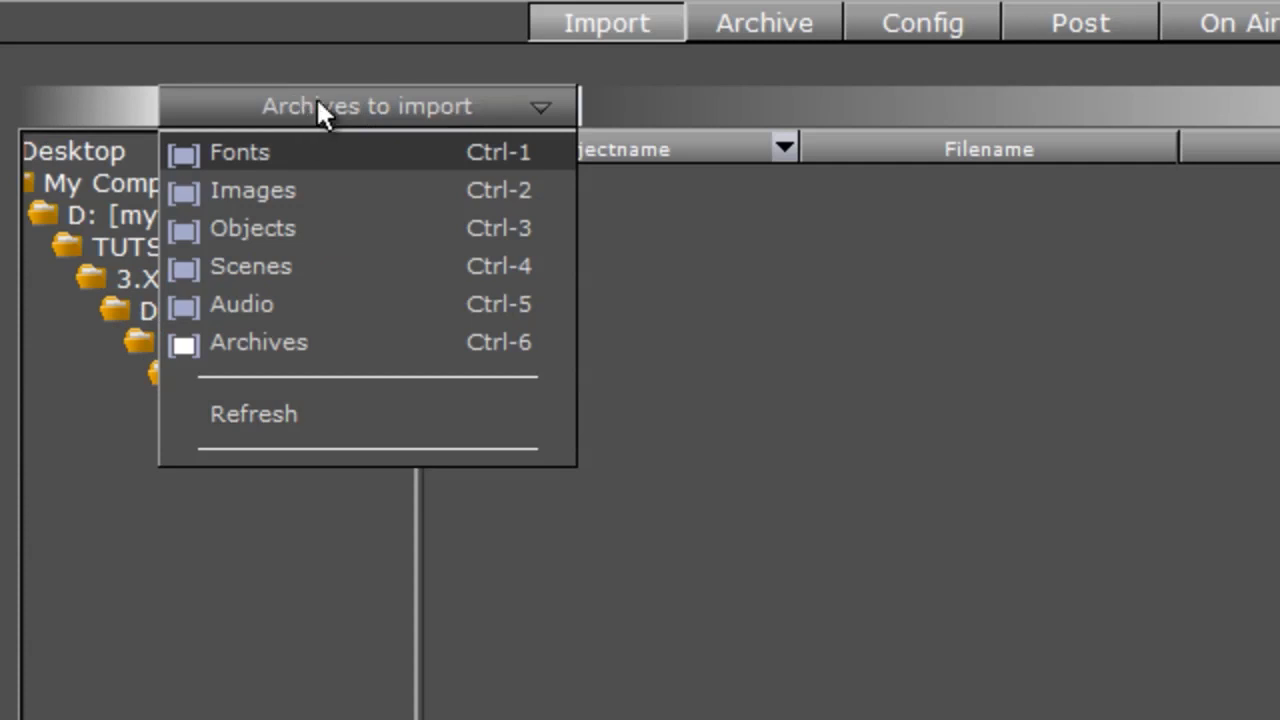
pyautogui.click(306, 190)
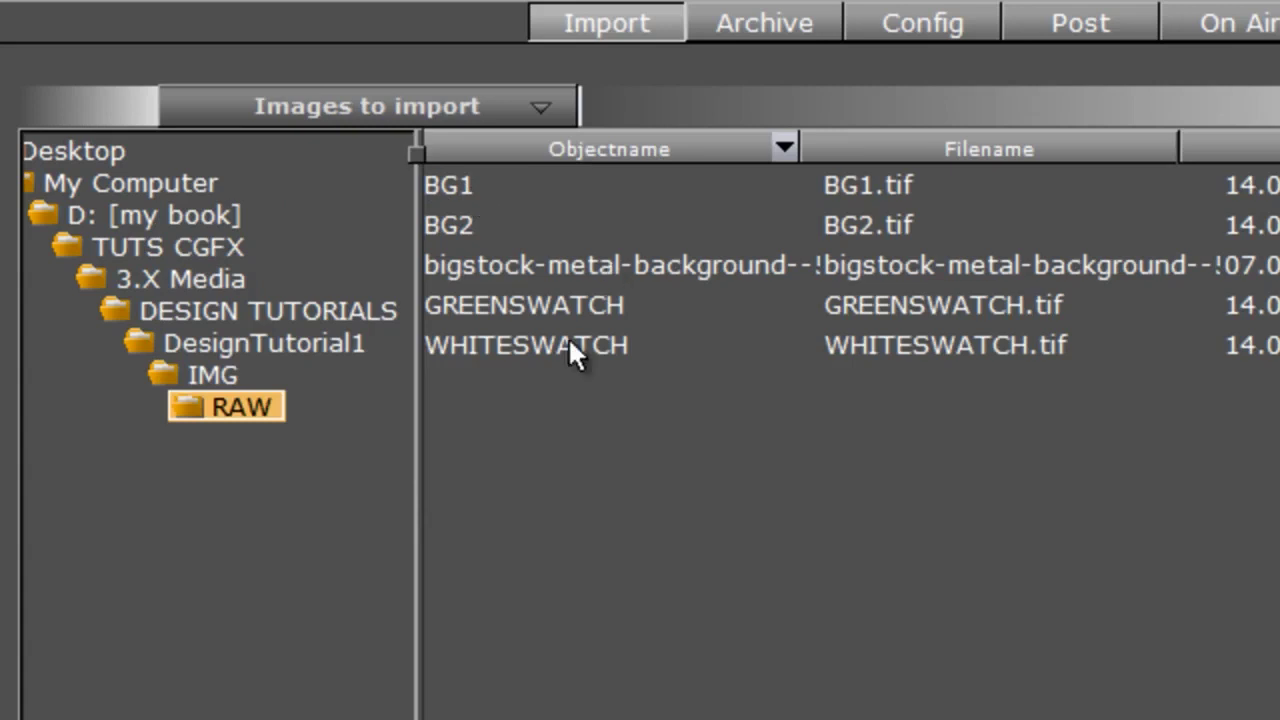
# - Import the BG1, BG2, GREENSWATCH and WHITESWATCH images into the DesignTutorial1 project
pyautogui.click(462, 190)
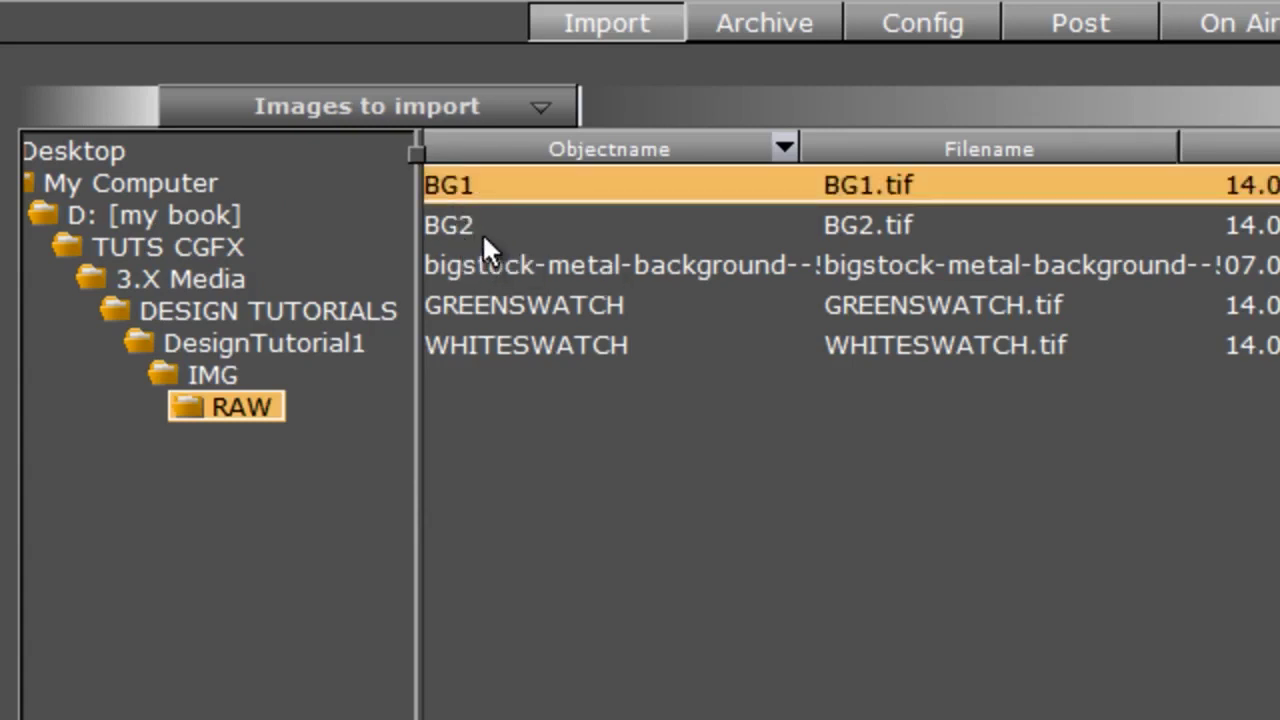
pyautogui.keyDown('ctrl'); pyautogui.click(456, 226); pyautogui.keyUp('ctrl')
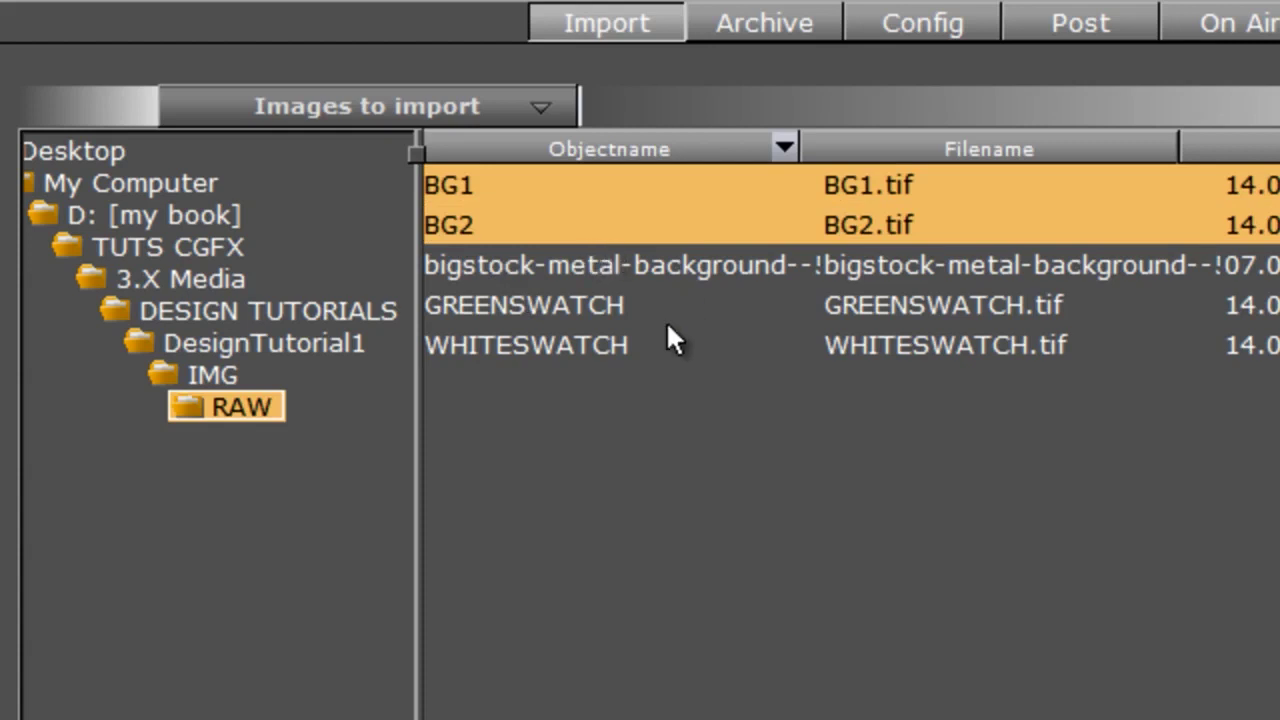
pyautogui.keyDown('ctrl'); pyautogui.click(530, 297); pyautogui.keyUp('ctrl')
pyautogui.keyDown('ctrl'); pyautogui.click(508, 350); pyautogui.keyUp('ctrl')
pyautogui.moveTo(714, 251); pyautogui.dragTo(316, 163)
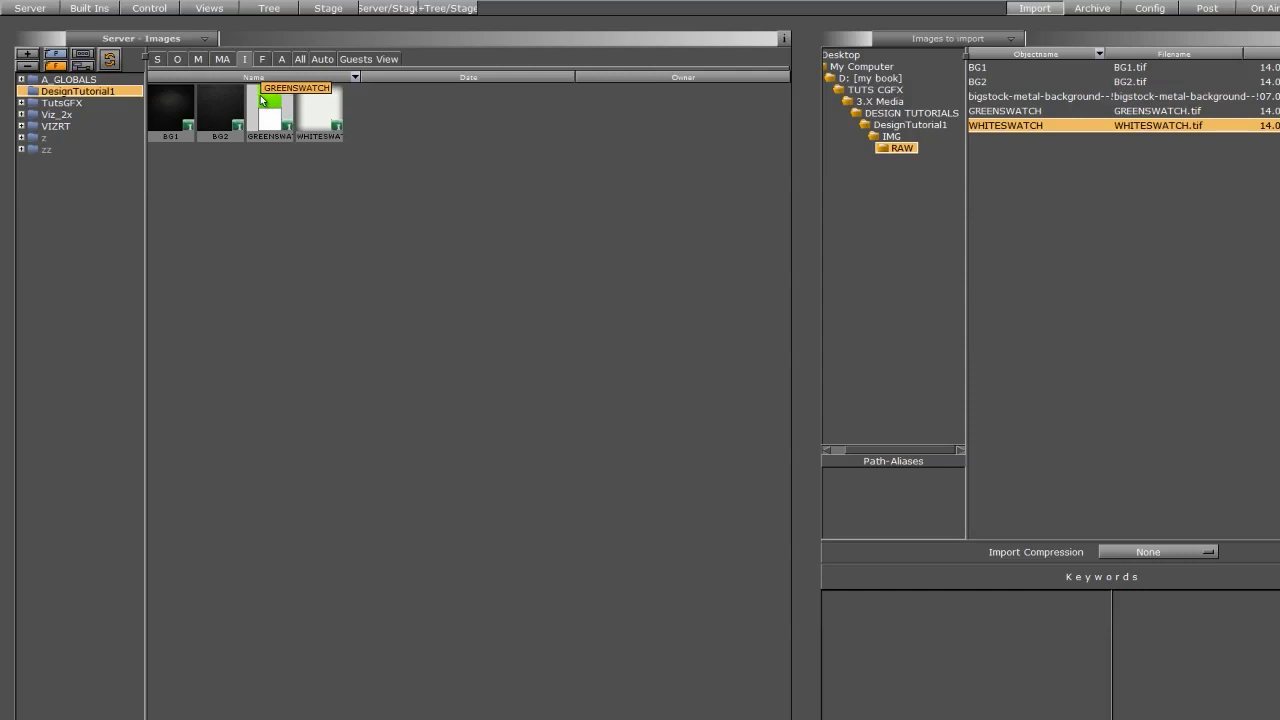
# - Create a new material named Black in the DesignTutorial1 project
pyautogui.click(197, 60)
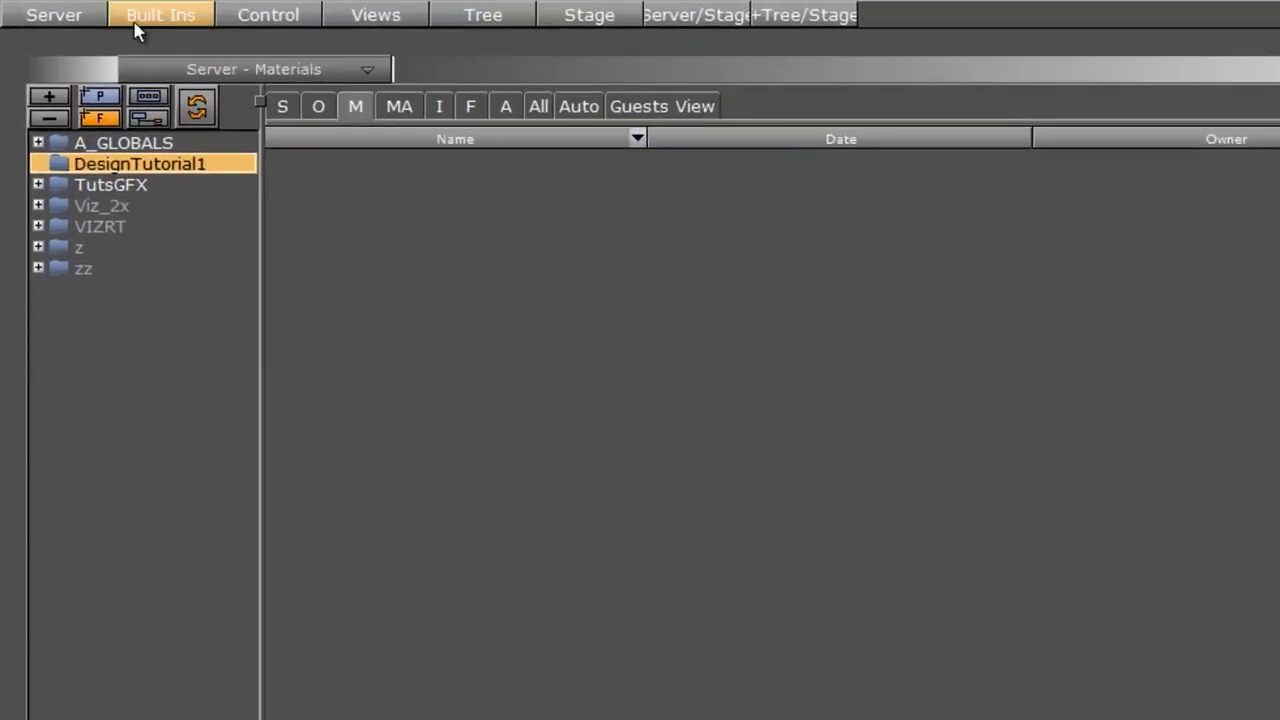
pyautogui.click(80, 20)
pyautogui.rightClick(357, 191)
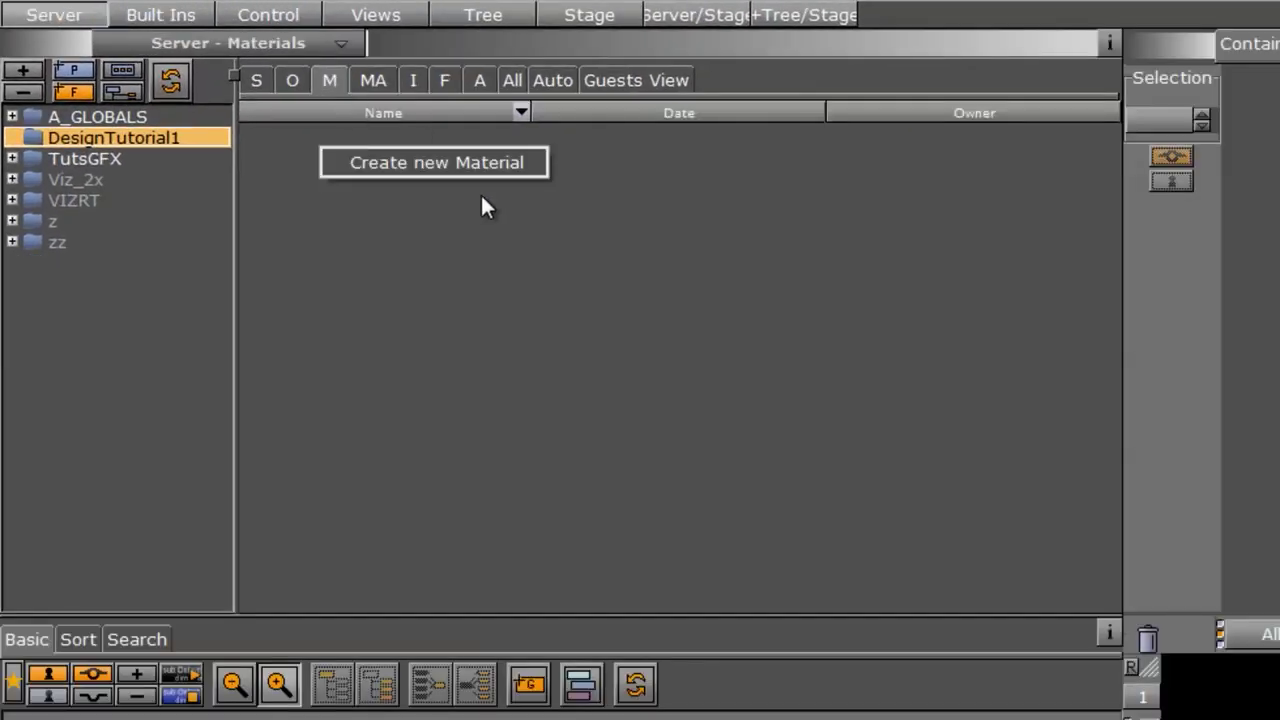
pyautogui.click(404, 163)
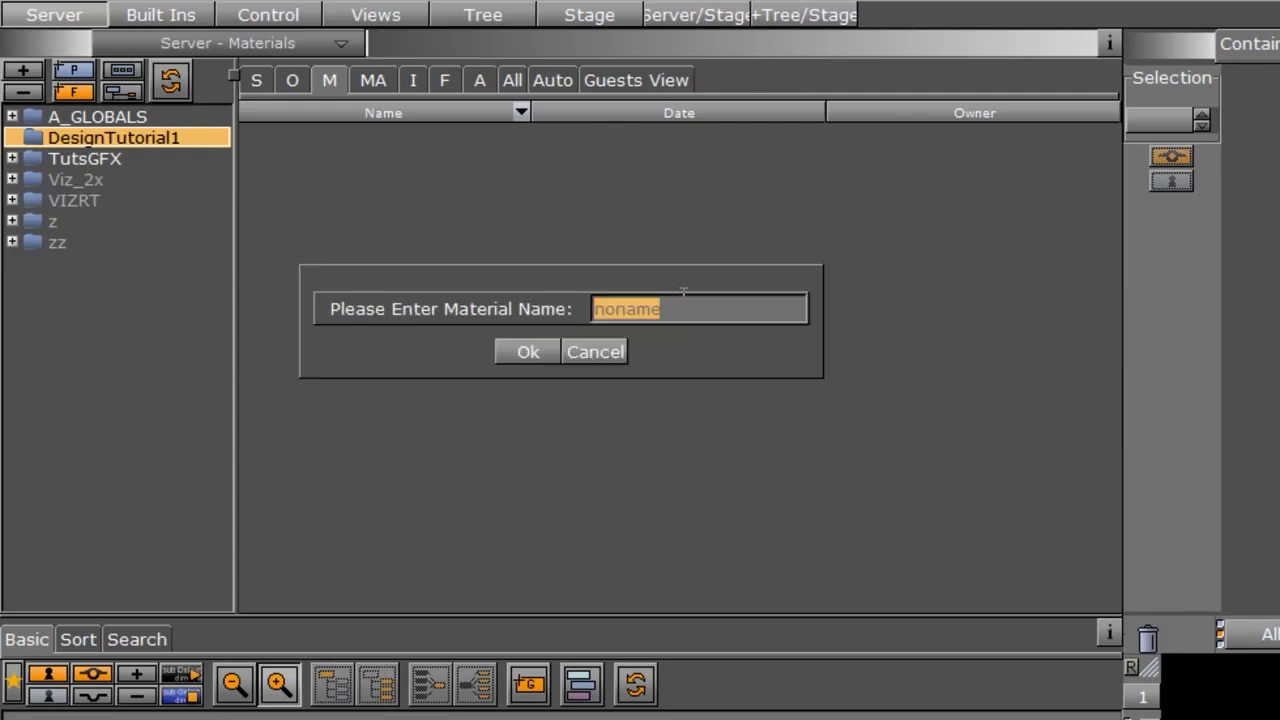
pyautogui.write('Black')
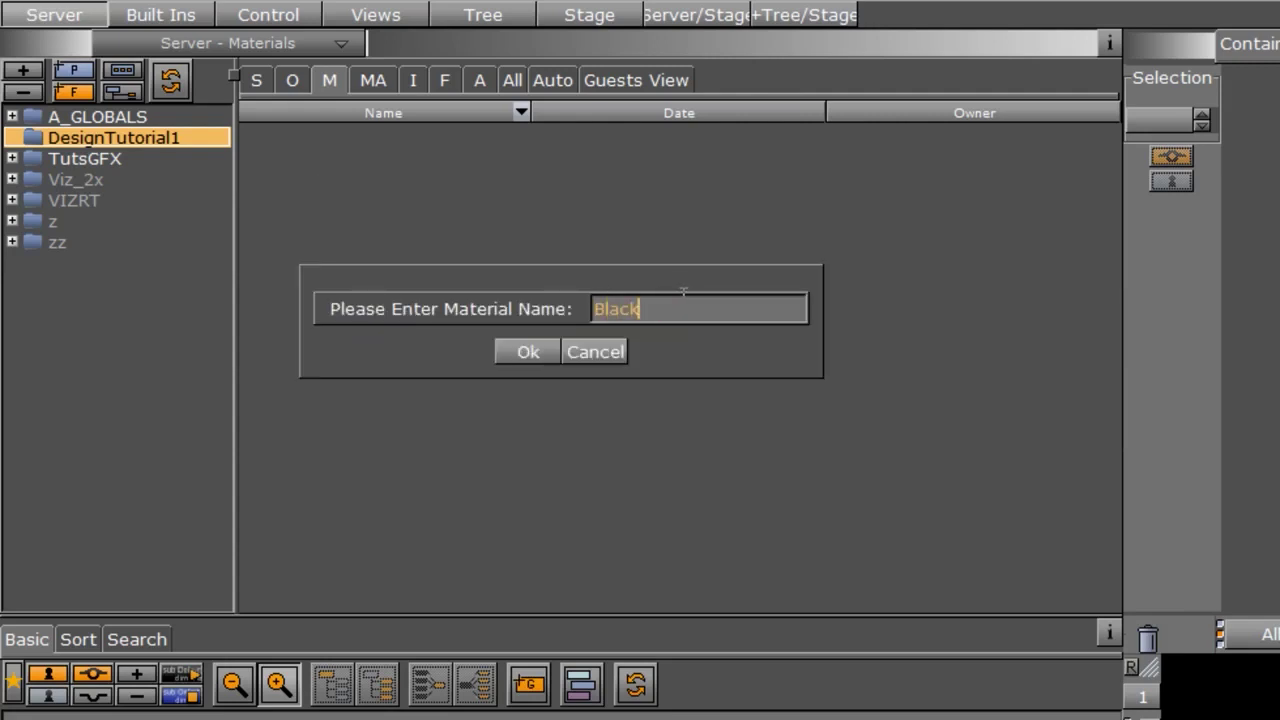
pyautogui.click(534, 353)
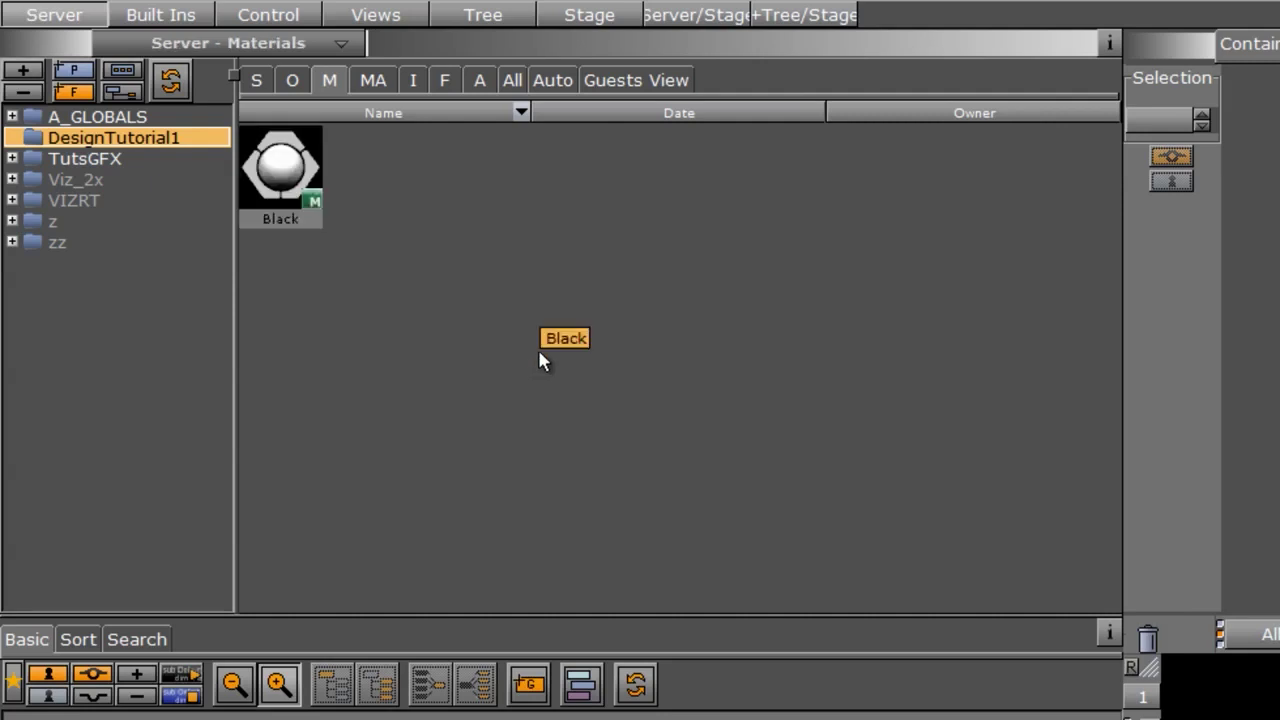
# - Set the Black material's diffuse red, green and blue values close to zero, save it and close the material editor
pyautogui.doubleClick(281, 170)
pyautogui.click(1053, 716)
pyautogui.click(678, 568)
pyautogui.click(395, 462)
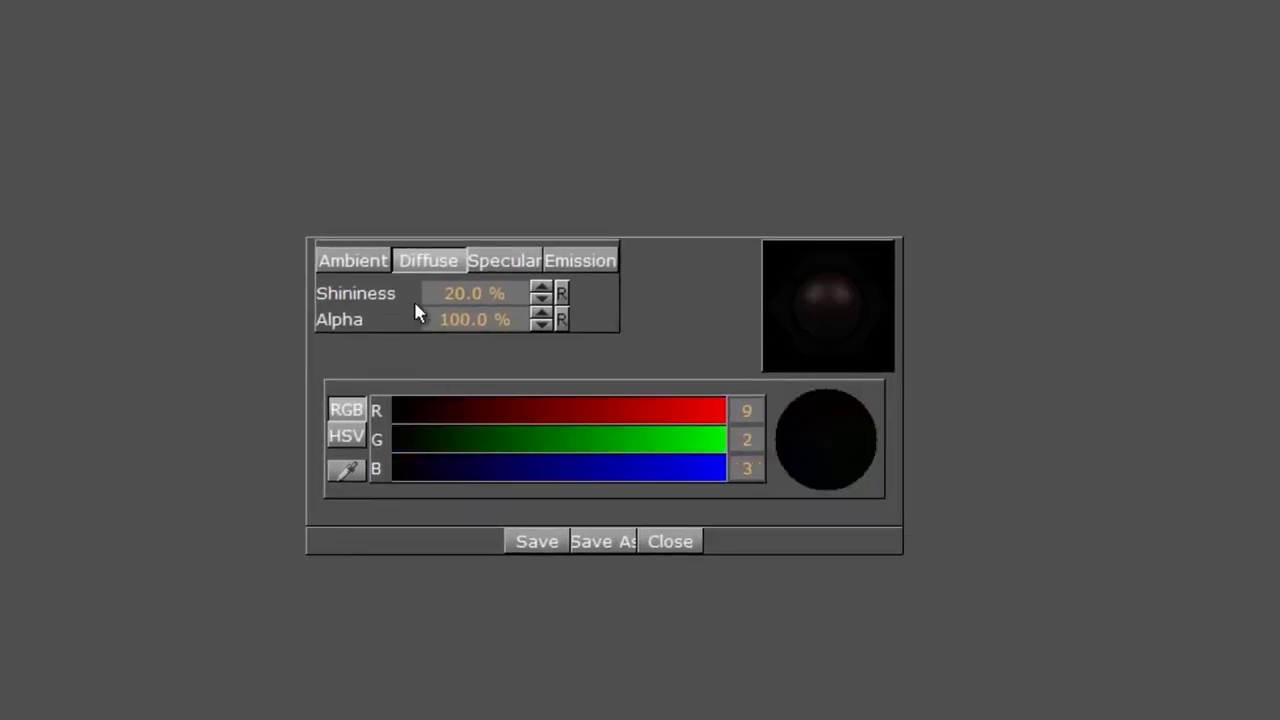
pyautogui.click(394, 414)
pyautogui.click(398, 432)
pyautogui.click(536, 541)
pyautogui.click(670, 541)
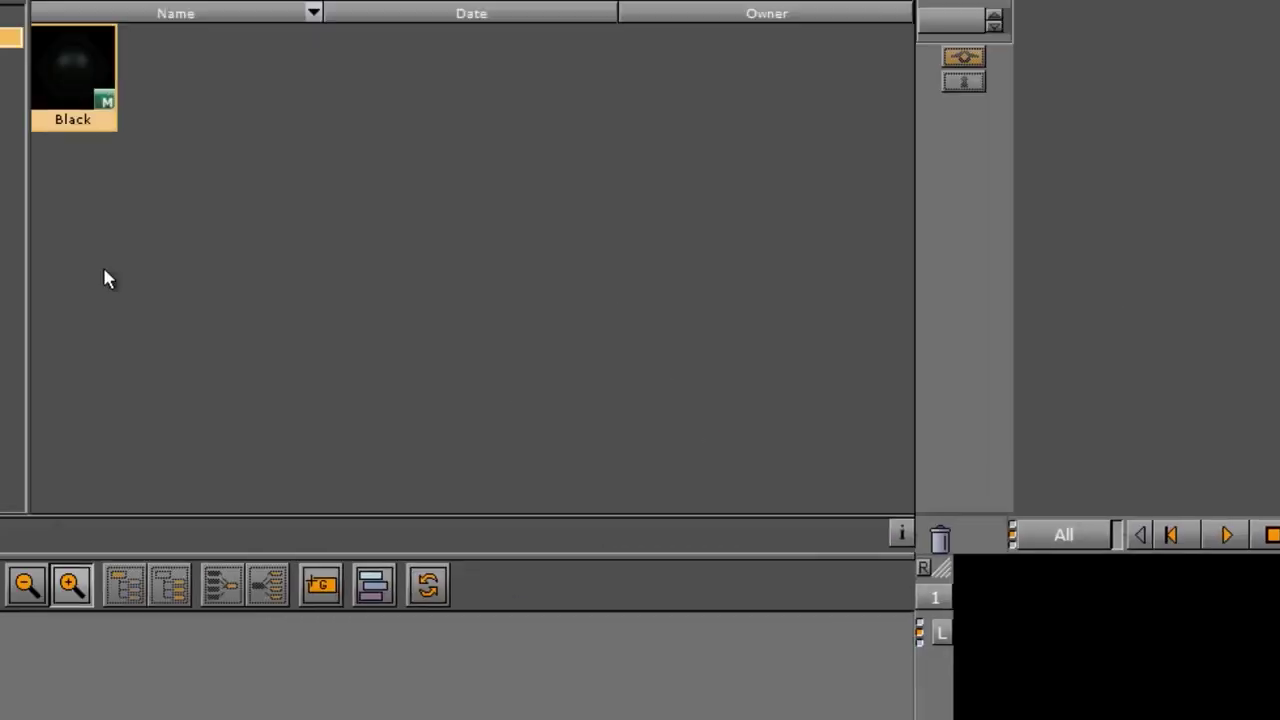
# - Create a second material named White in the DesignTutorial1 project
pyautogui.rightClick(407, 212)
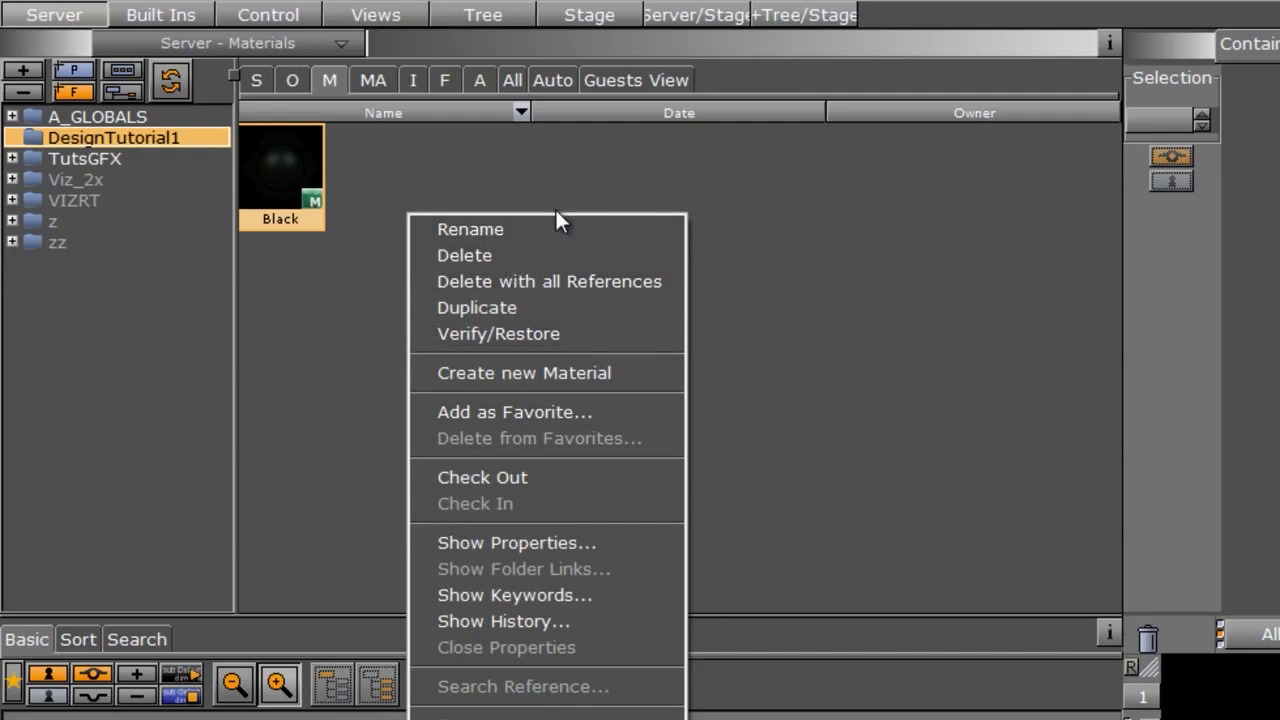
pyautogui.click(521, 376)
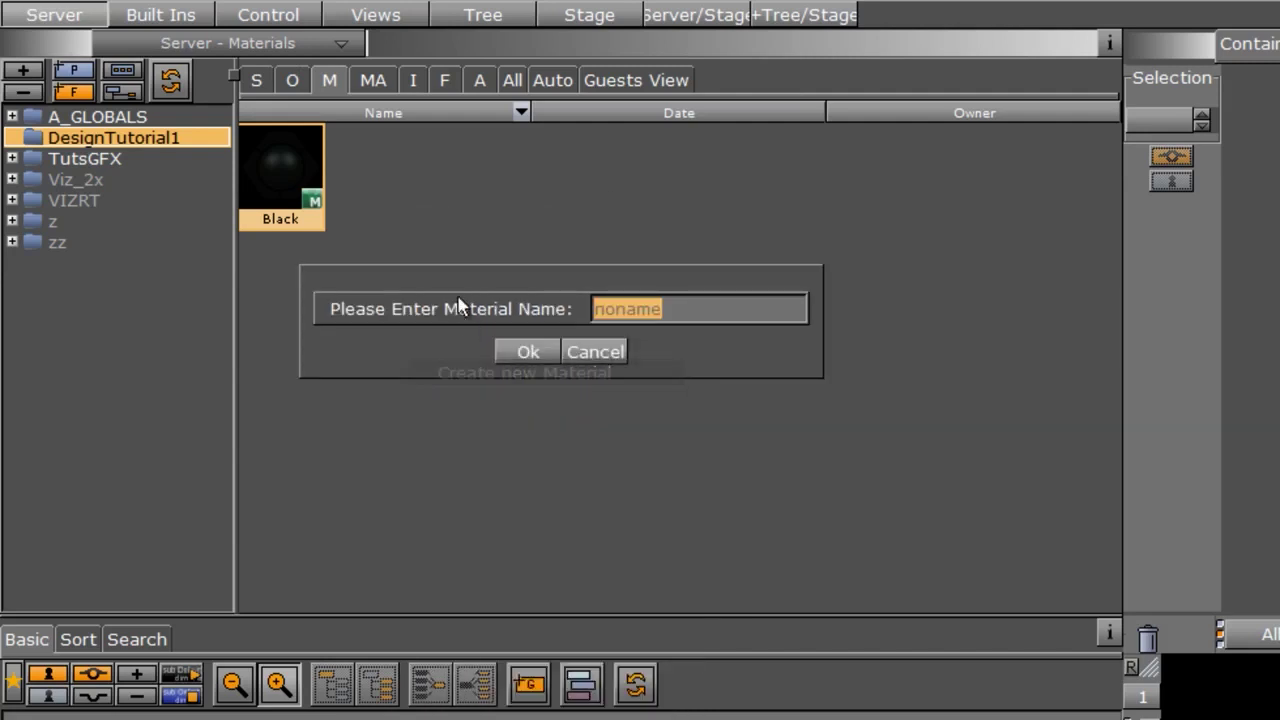
pyautogui.write('White')
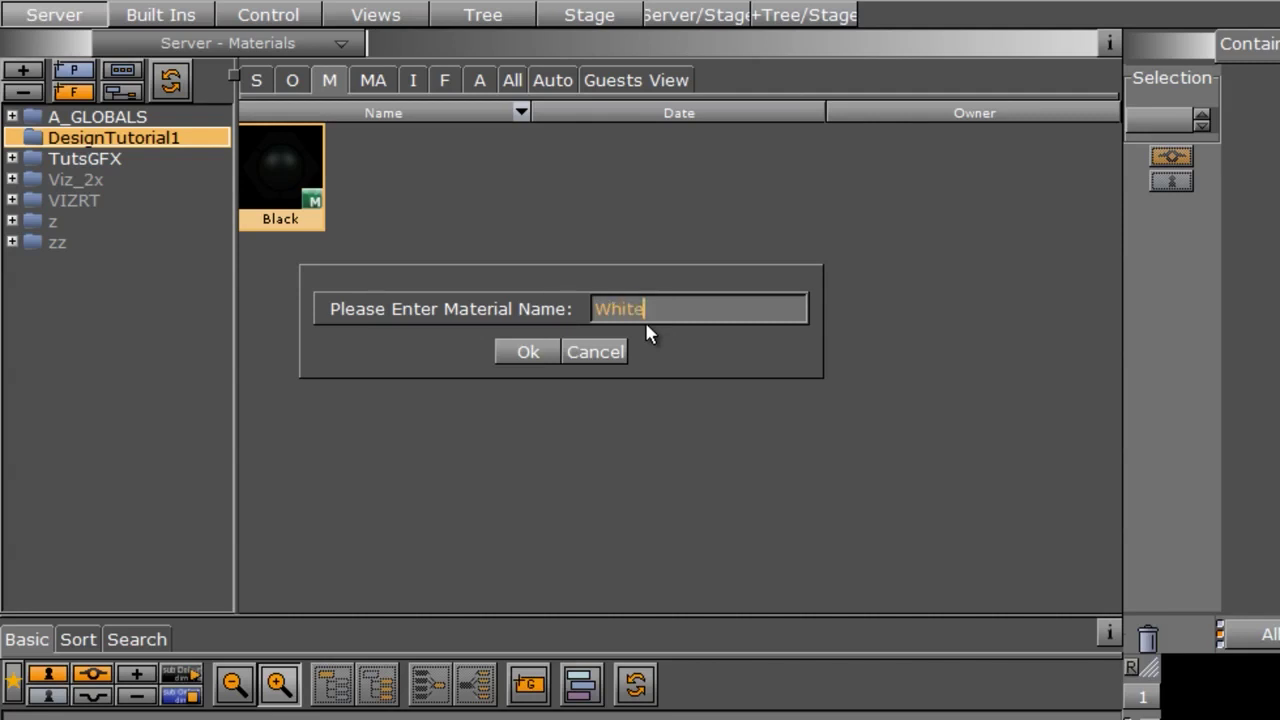
pyautogui.press('Return')
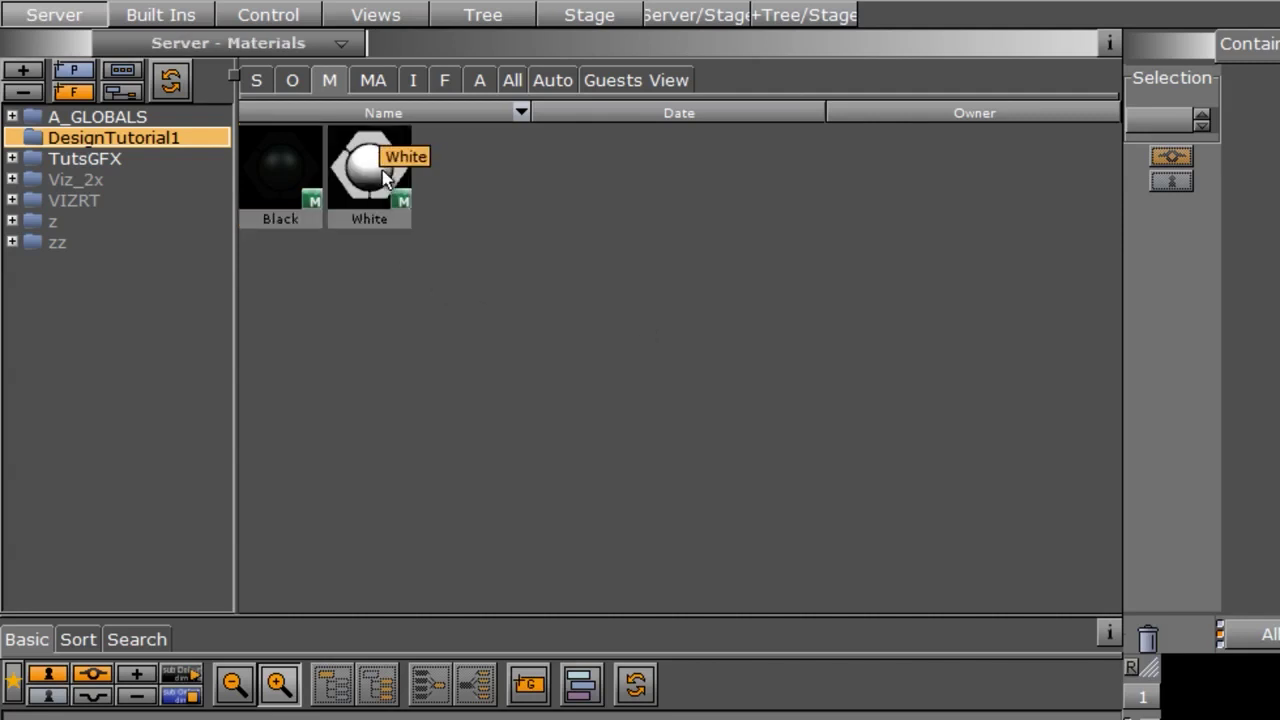
# - Create a third material named Green1 in the DesignTutorial1 project
pyautogui.rightClick(451, 182)
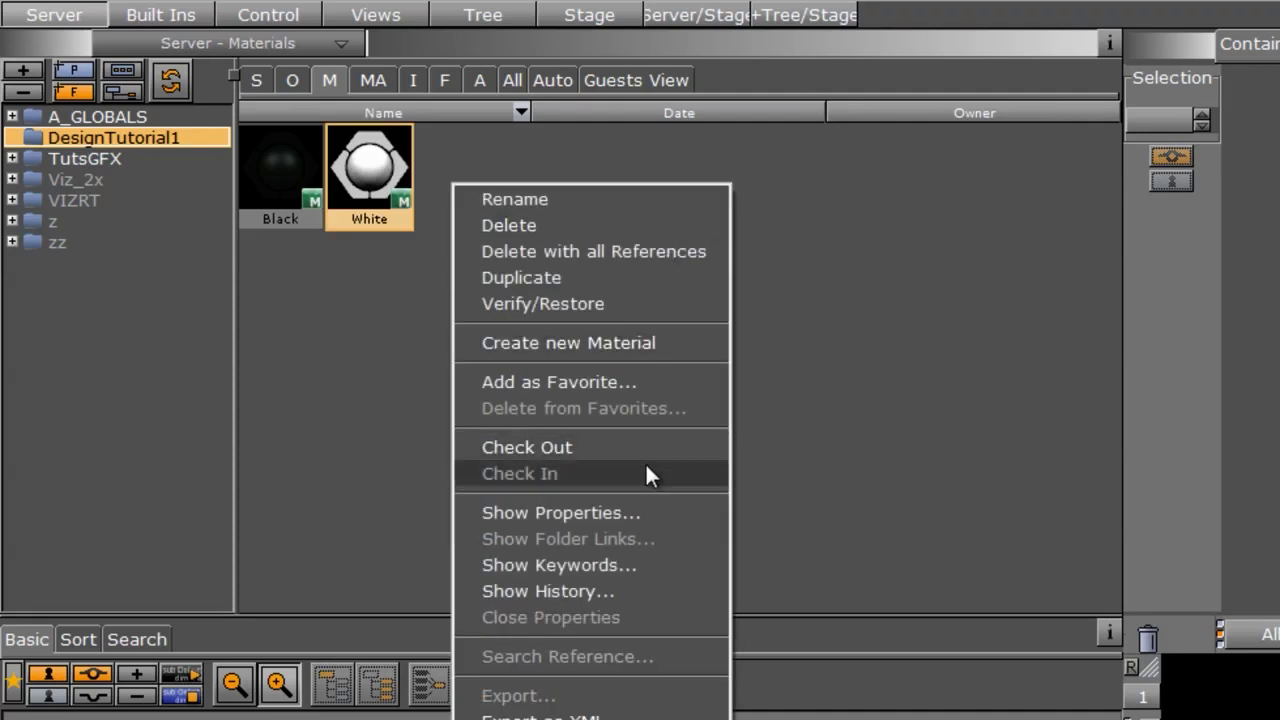
pyautogui.click(604, 344)
pyautogui.write('Green1')
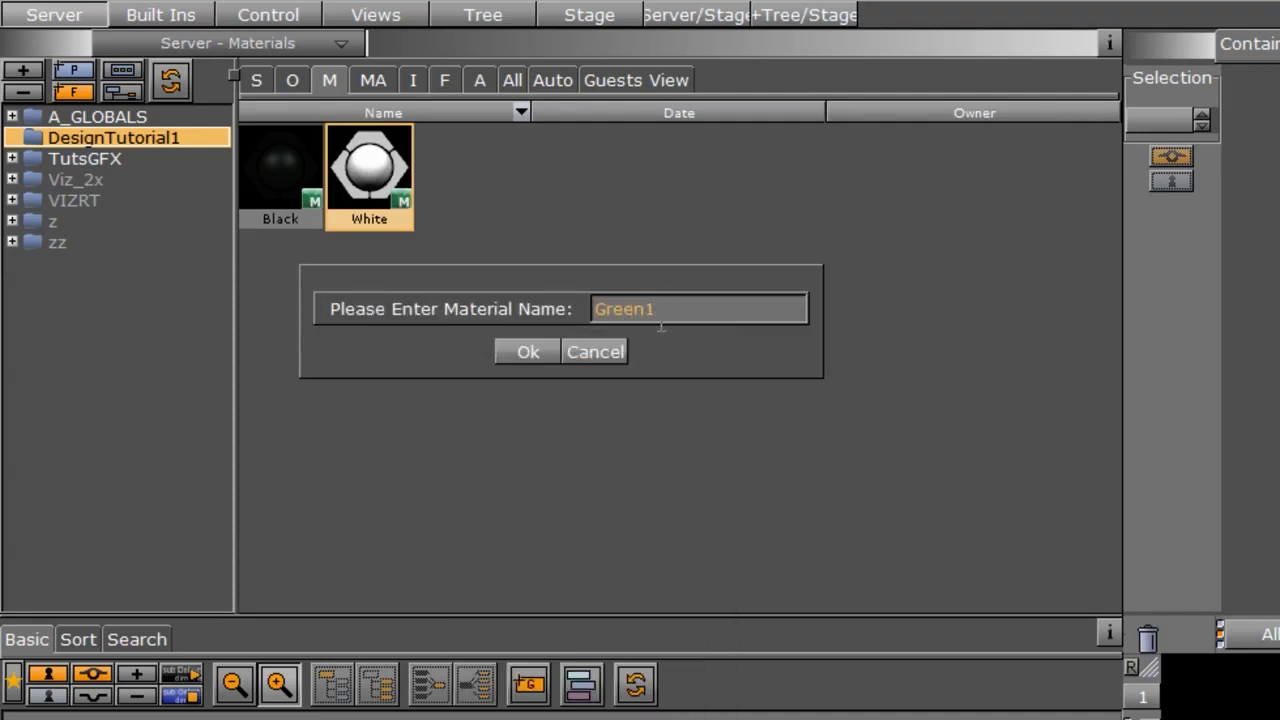
pyautogui.click(514, 360)
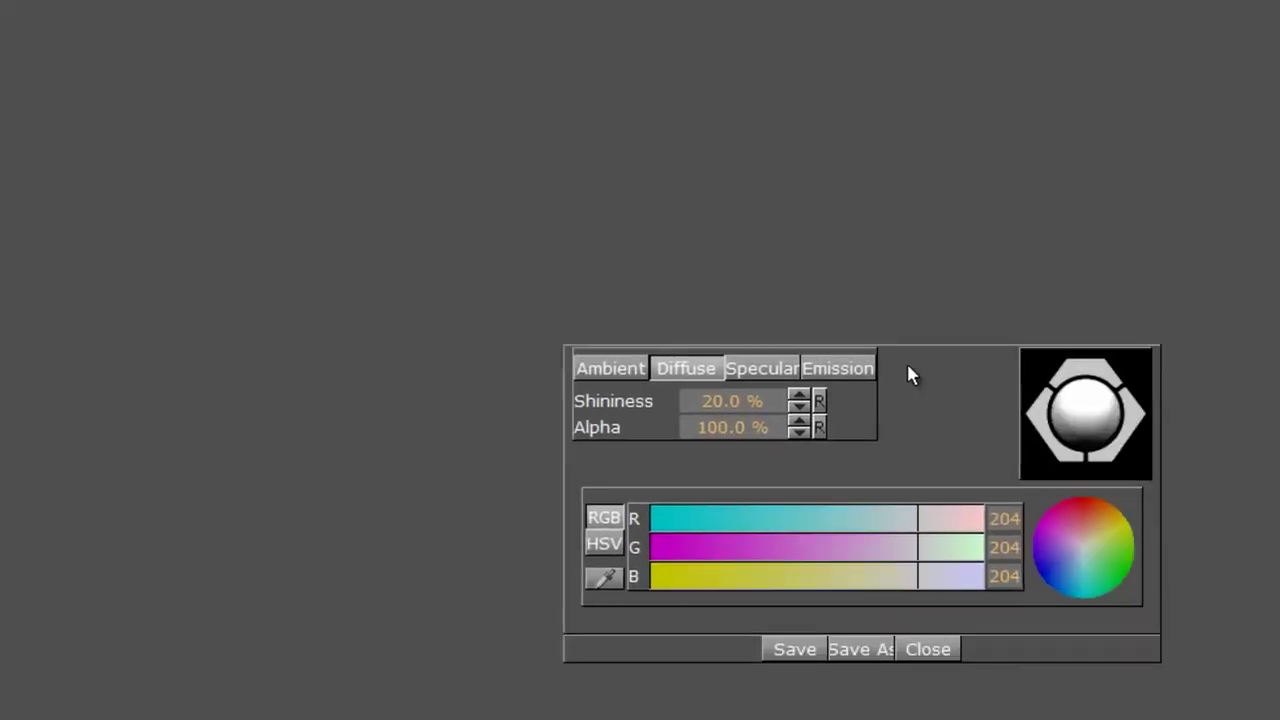
# - Set the Green1 material's diffuse colour to R 107, G 204, B 15 and close the material editor
pyautogui.moveTo(908, 366); pyautogui.dragTo(672, 244)
pyautogui.click(513, 396)
pyautogui.click(884, 438)
pyautogui.moveTo(445, 455); pyautogui.dragTo(435, 455)
pyautogui.click(524, 397)
pyautogui.moveTo(524, 397); pyautogui.dragTo(557, 406)
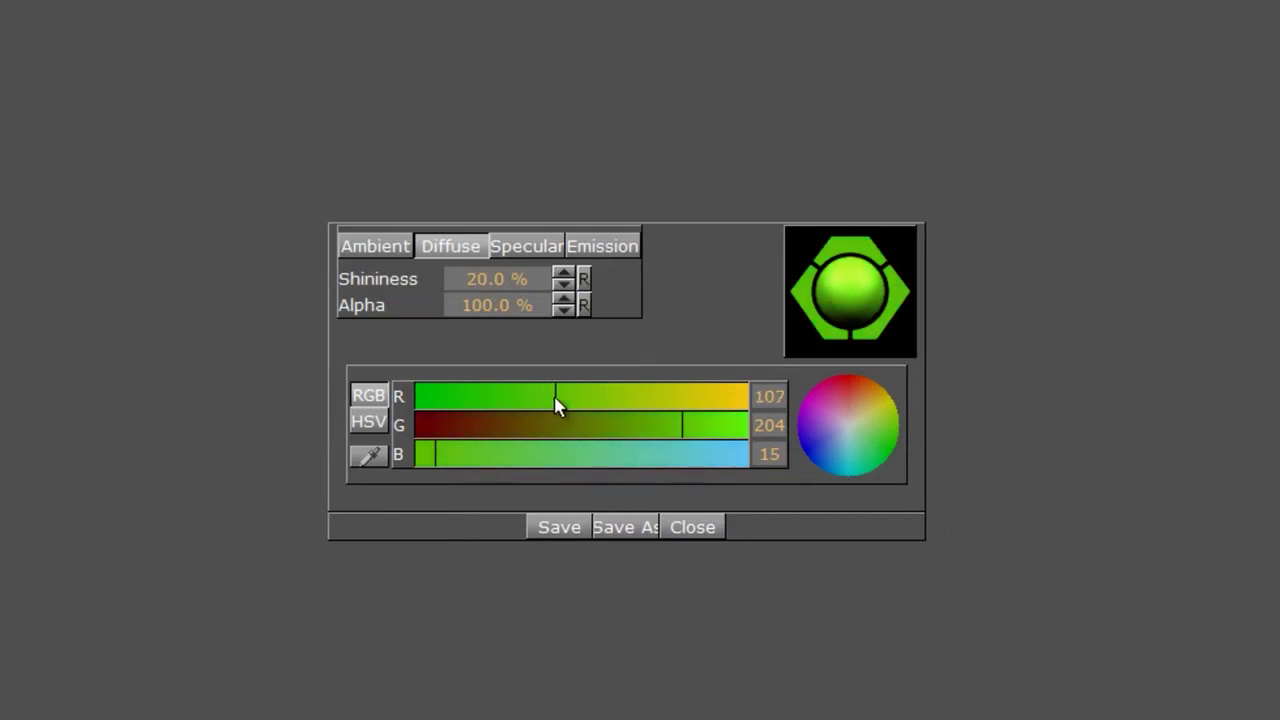
pyautogui.click(695, 528)
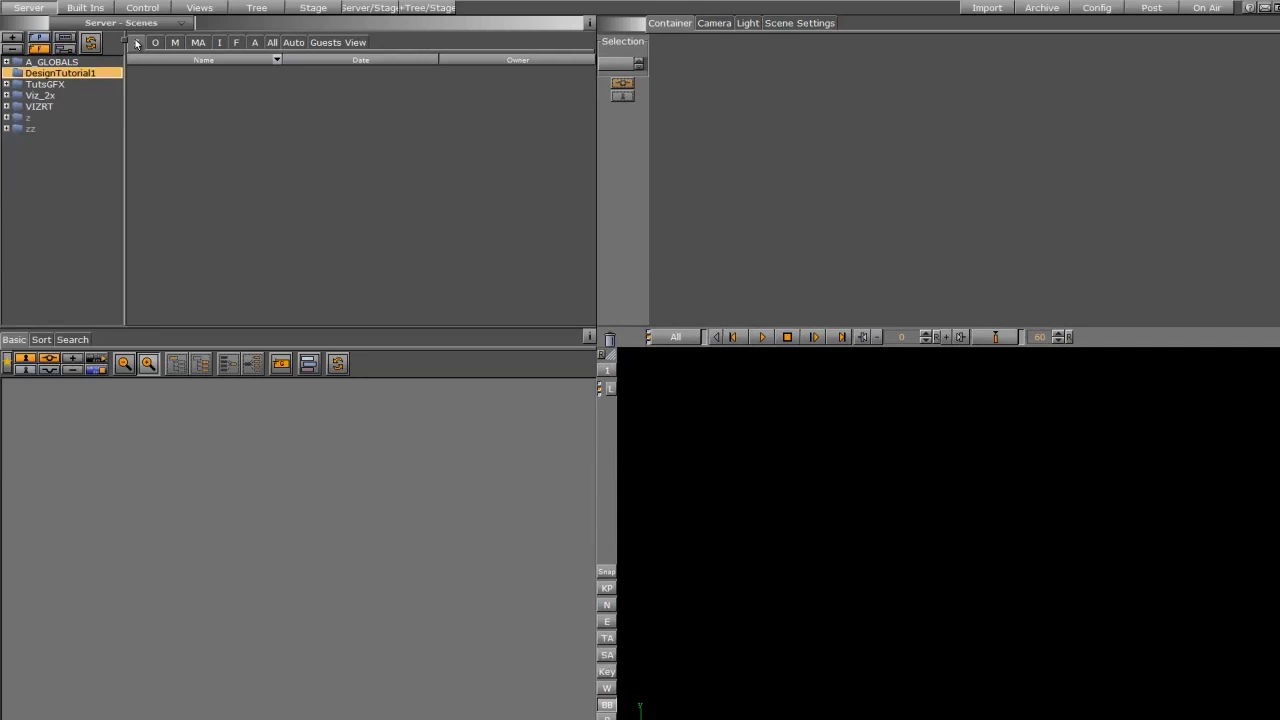
# - Create a new scene named L3 in the DesignTutorial1 project and open it
pyautogui.rightClick(167, 108)
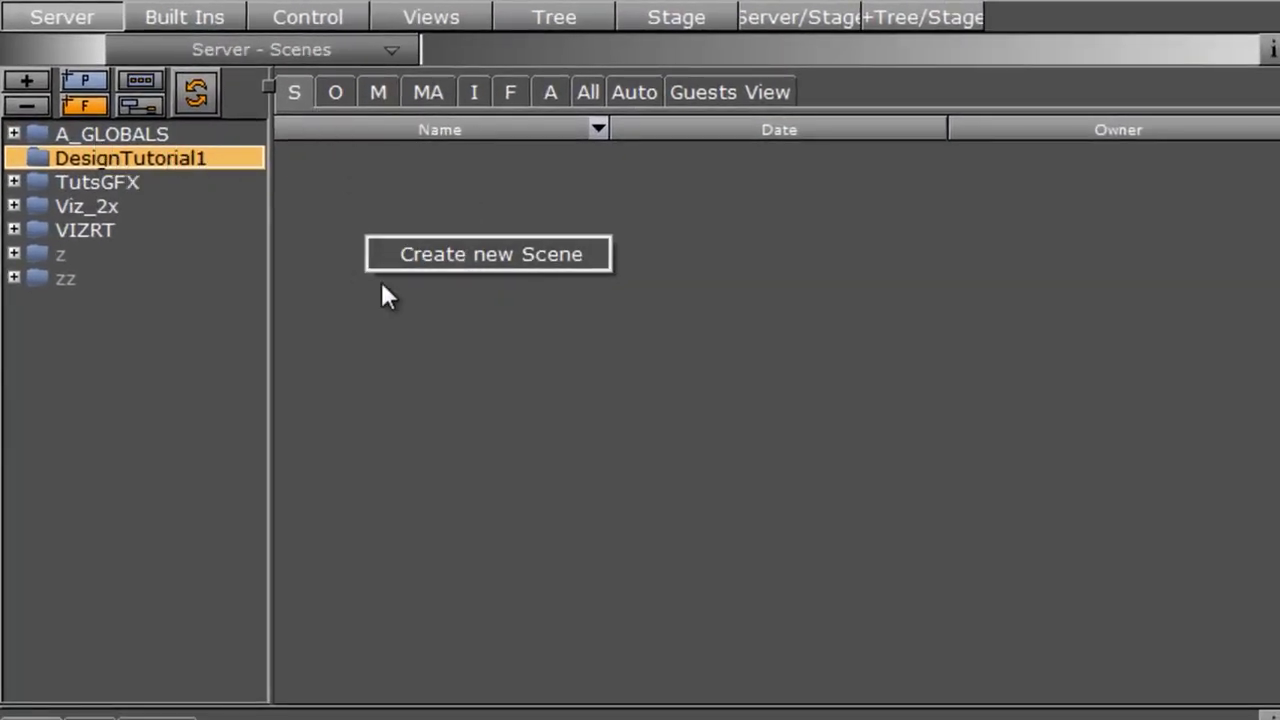
pyautogui.click(462, 254)
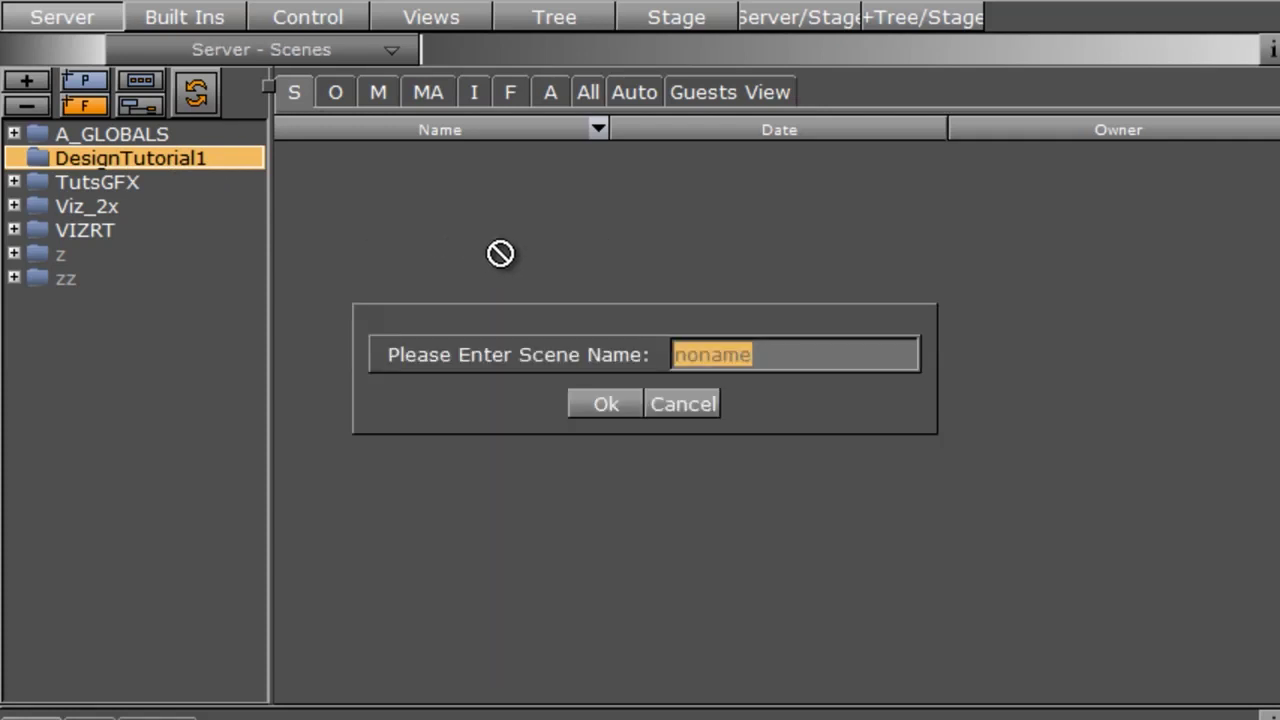
pyautogui.write('L3')
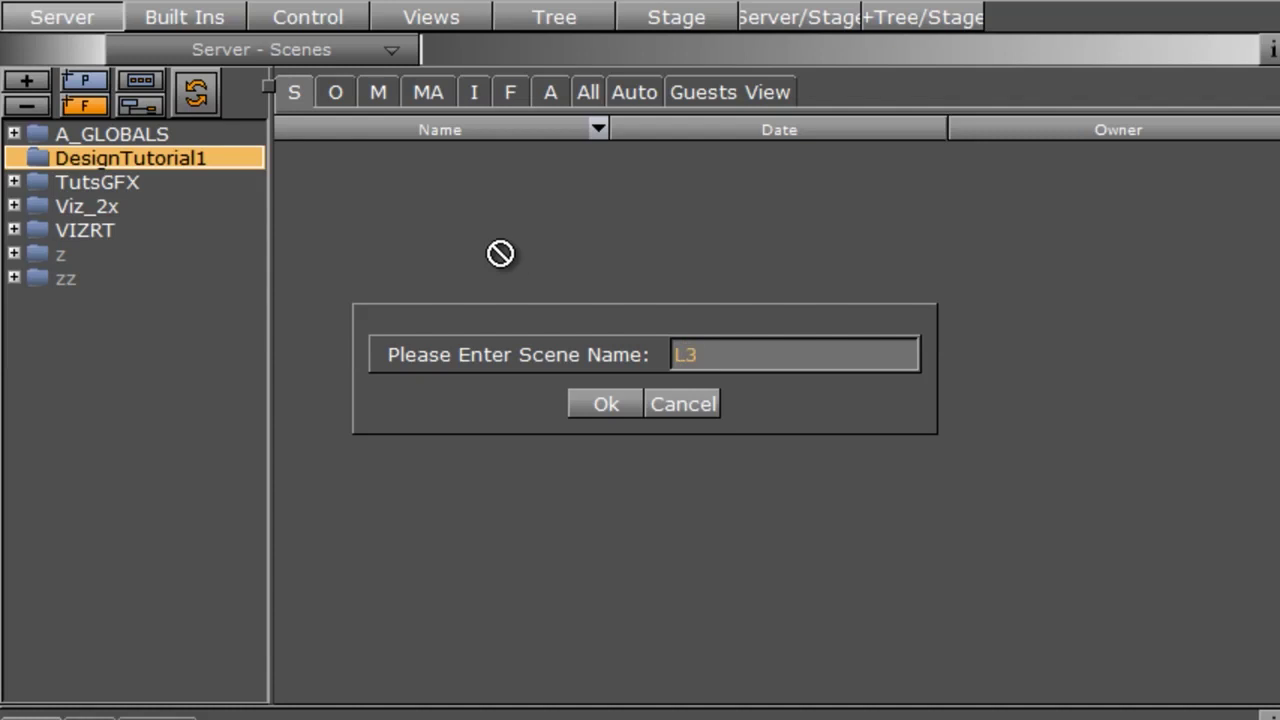
pyautogui.click(604, 398)
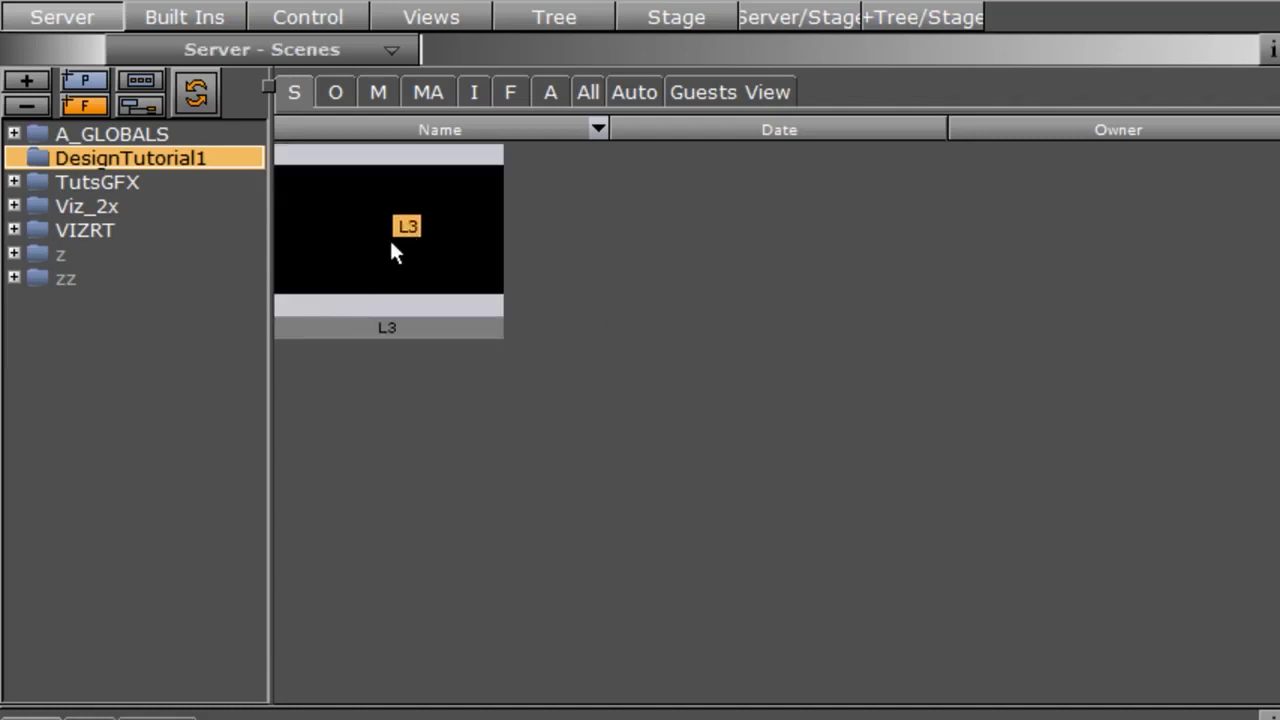
pyautogui.doubleClick(387, 248)
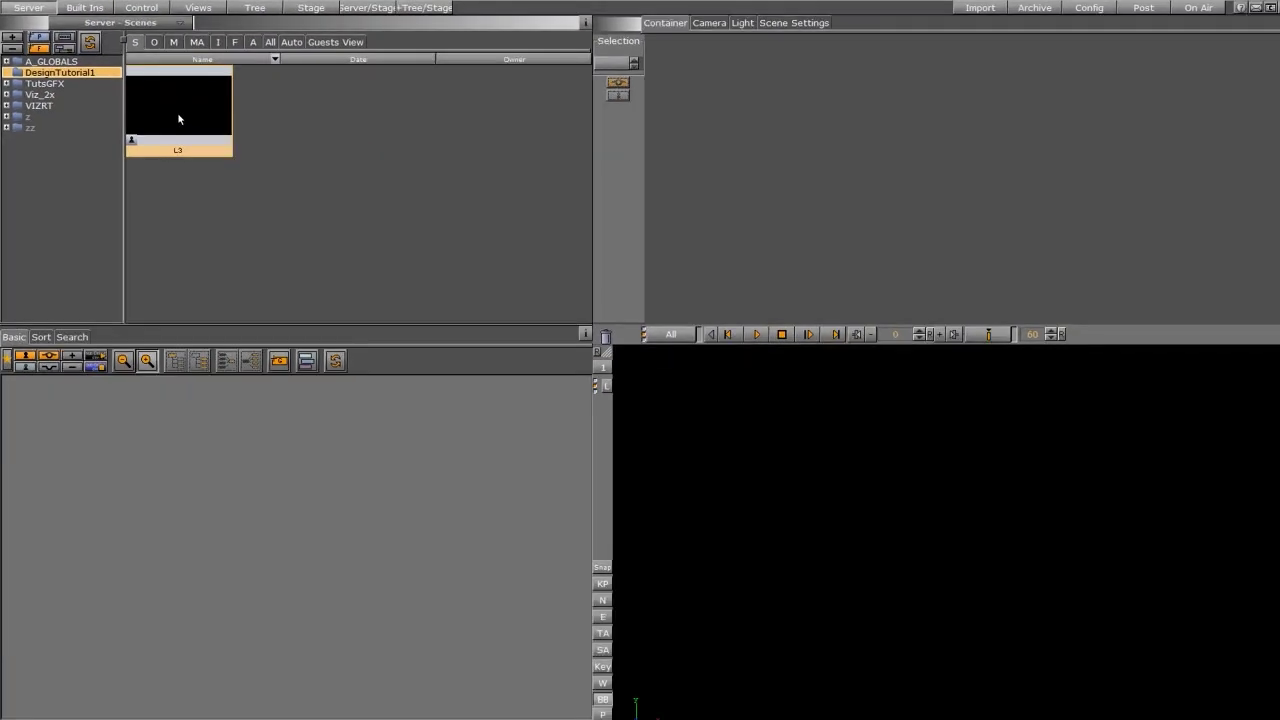
# - Add a group container to the L3 scene tree and rename it lowerthirdgroup
pyautogui.moveTo(277, 361); pyautogui.dragTo(100, 439)
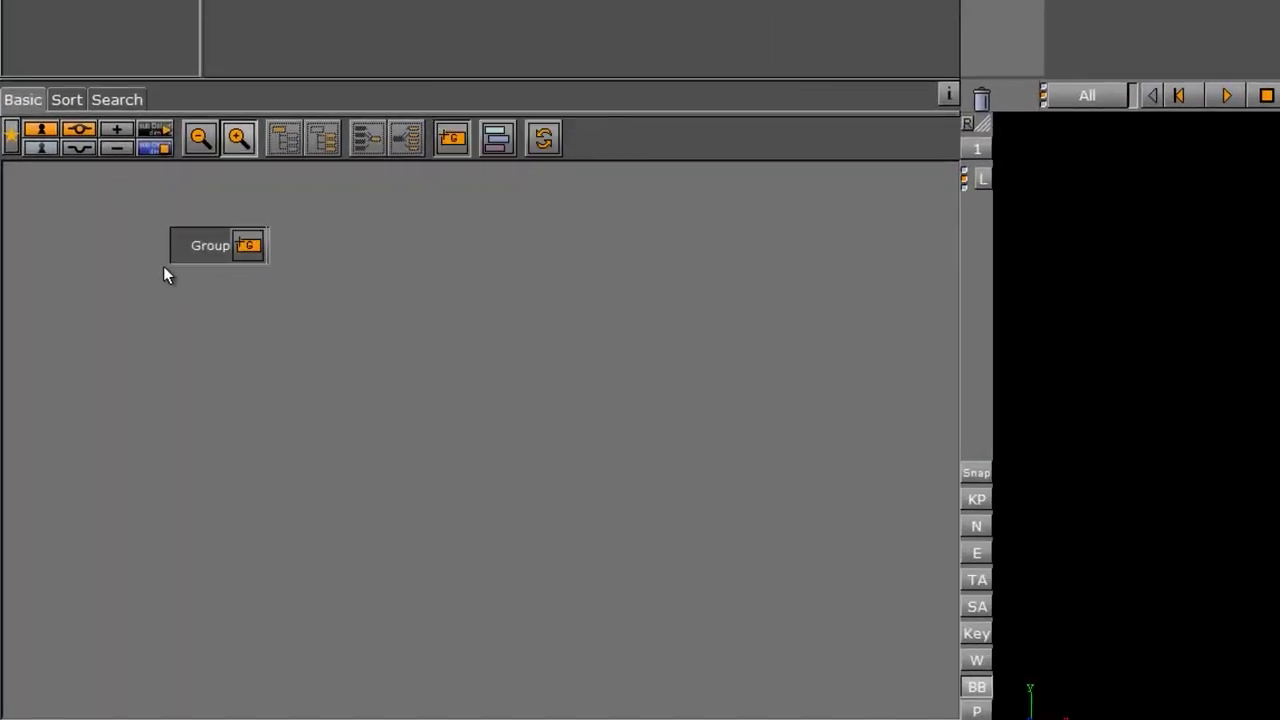
pyautogui.moveTo(167, 276); pyautogui.dragTo(533, 317)
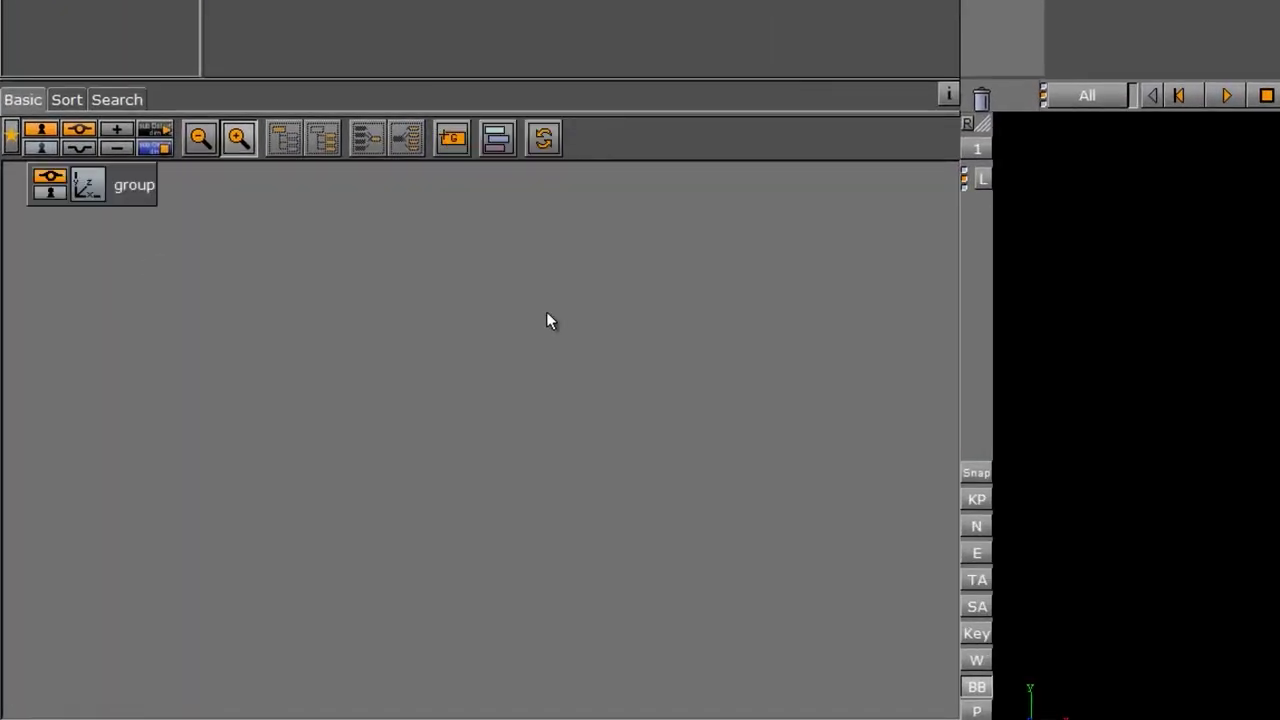
pyautogui.doubleClick(137, 189)
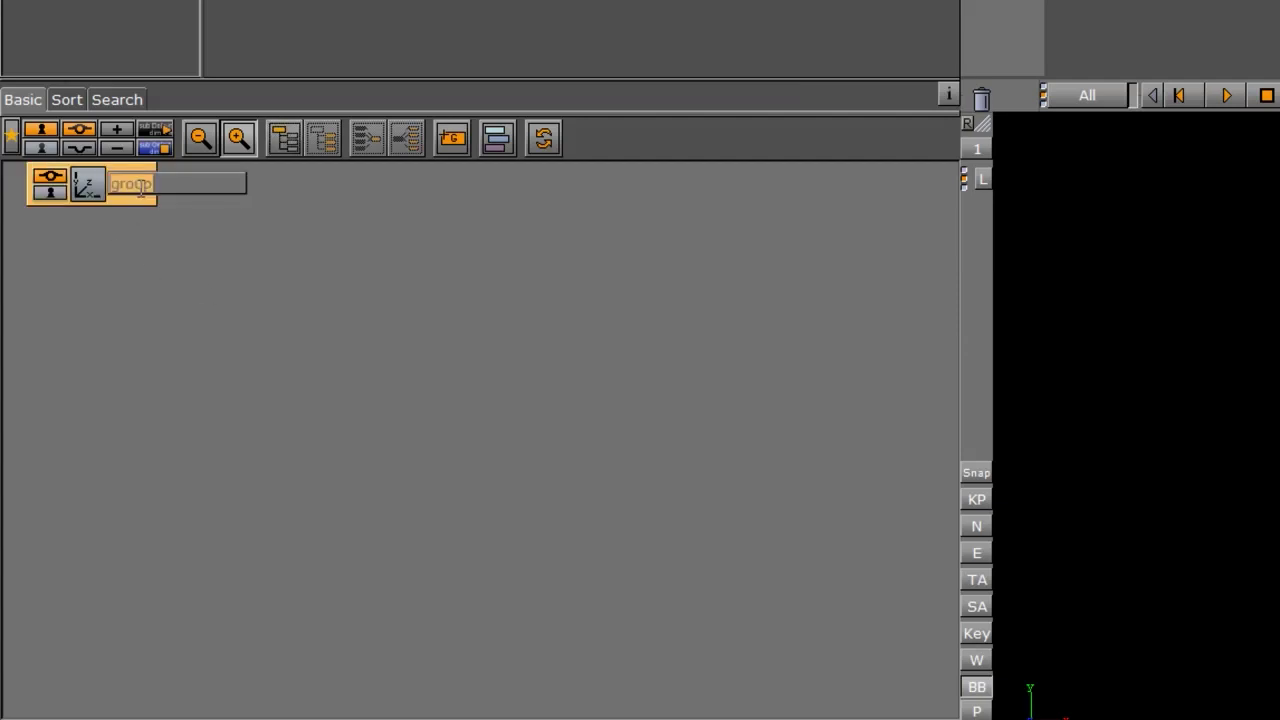
pyautogui.write('lowerthirdgrou')
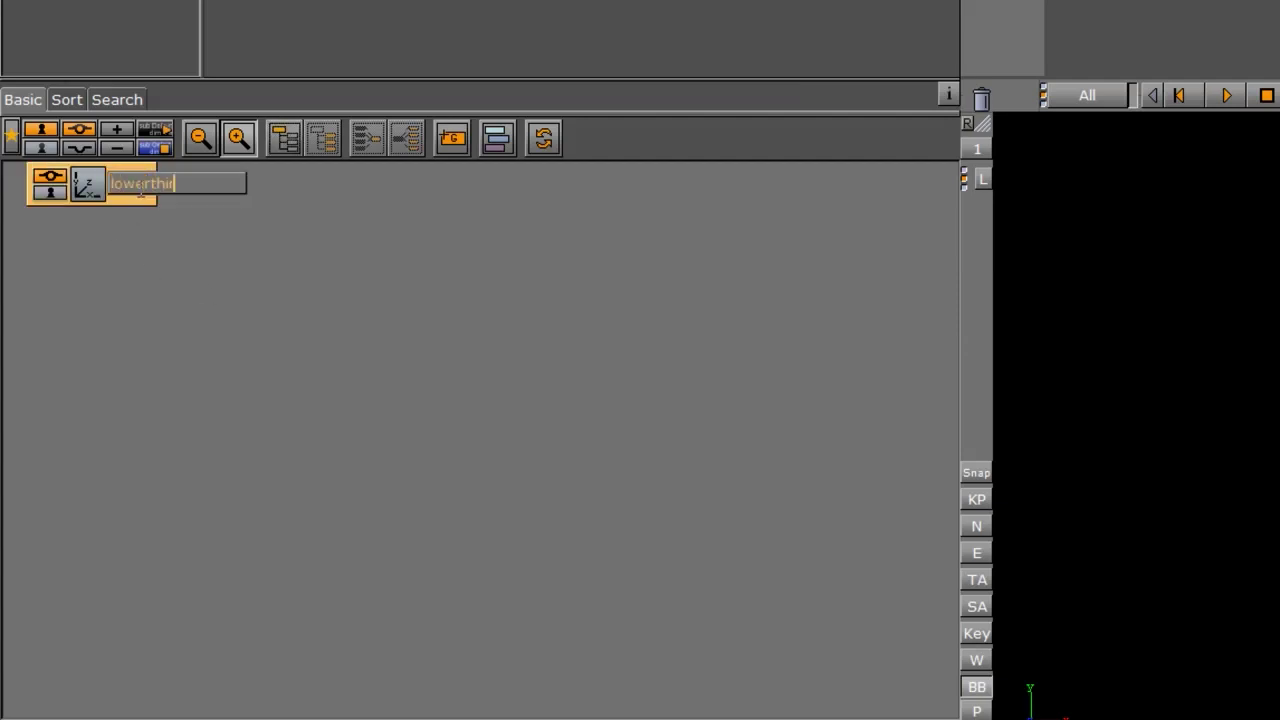
pyautogui.write('p')
pyautogui.press('Return')
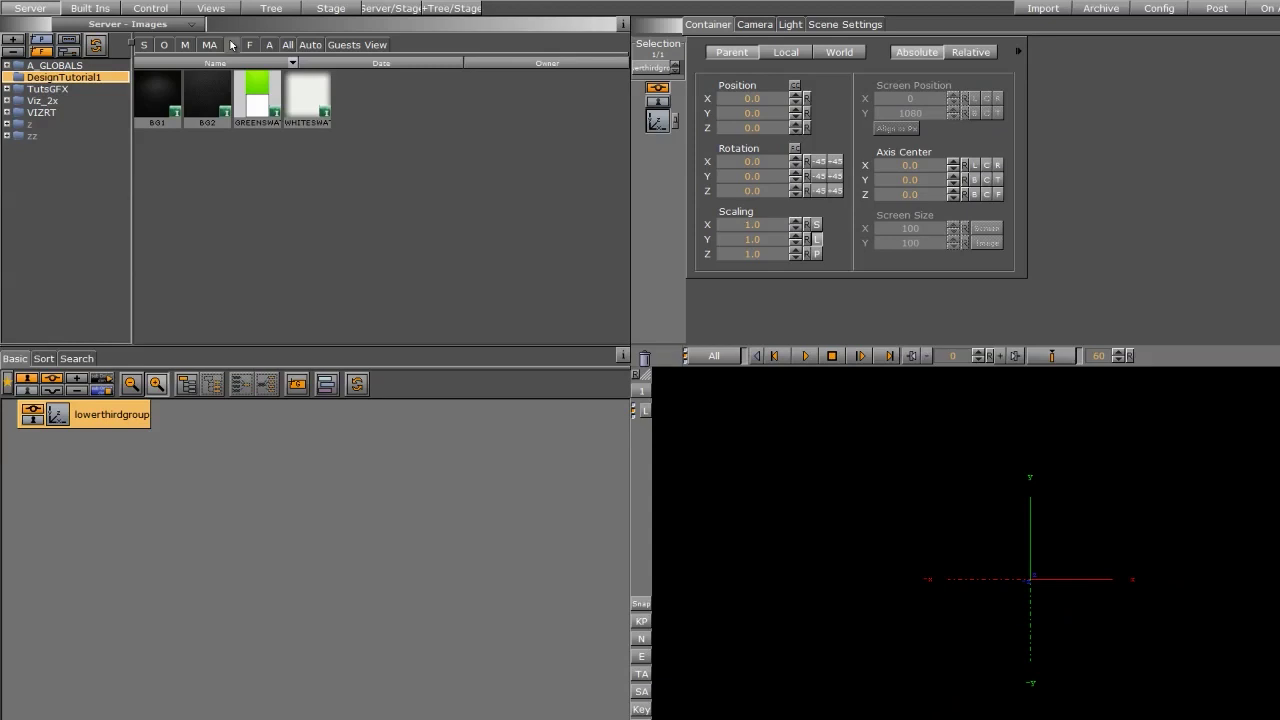
# - Import the Logo1 image from the tutorial's IMG folder into DesignTutorial1 and return to the project's server images
pyautogui.click(1042, 8)
pyautogui.click(898, 137)
pyautogui.moveTo(990, 111); pyautogui.dragTo(339, 227)
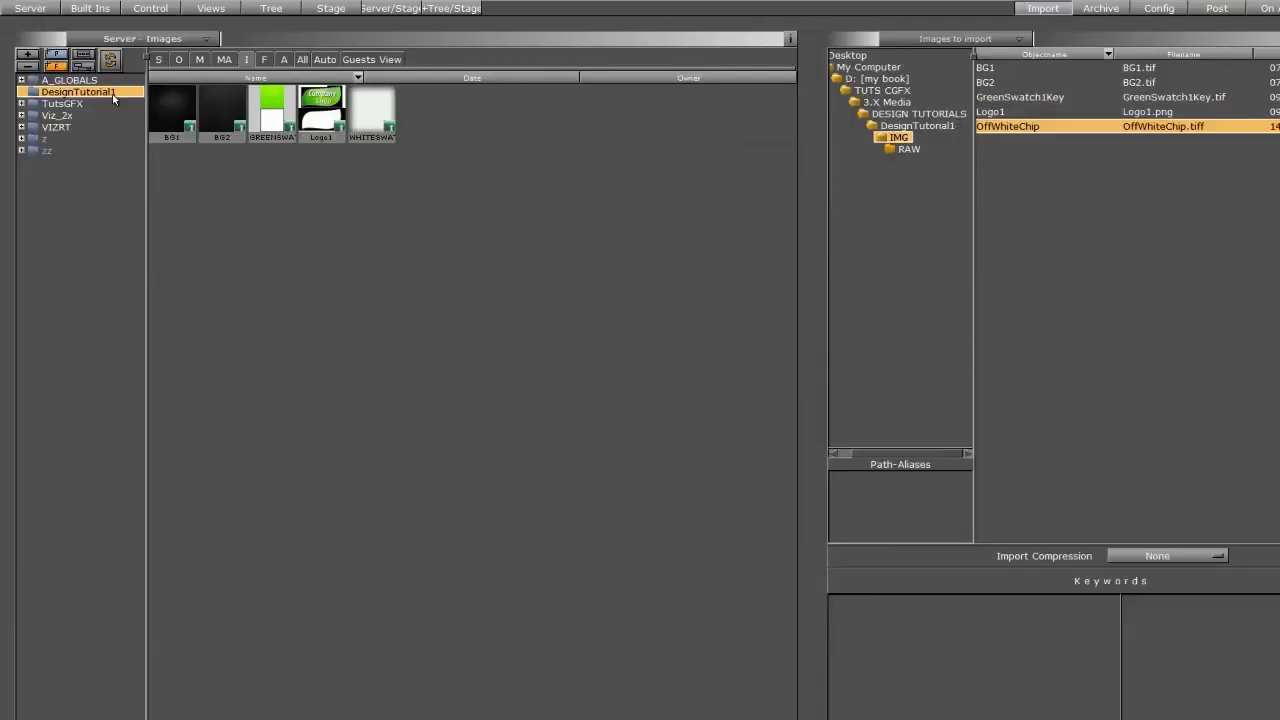
pyautogui.click(157, 60)
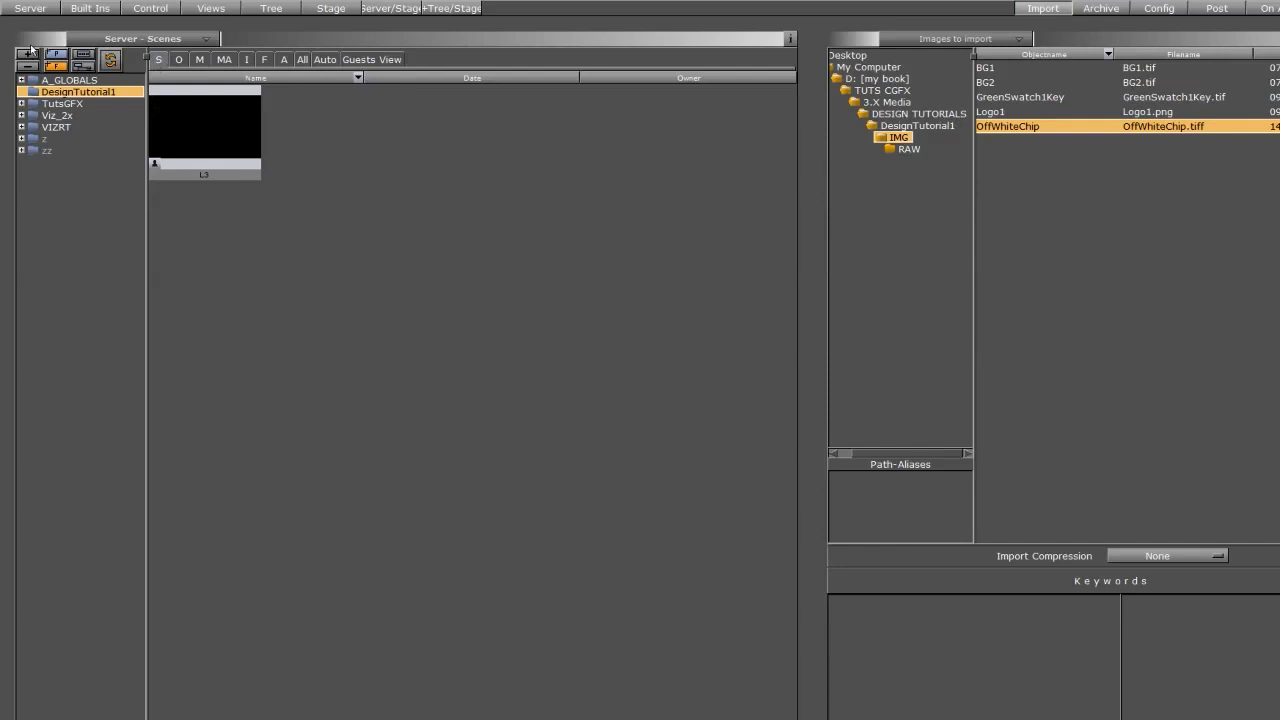
pyautogui.click(10, 8)
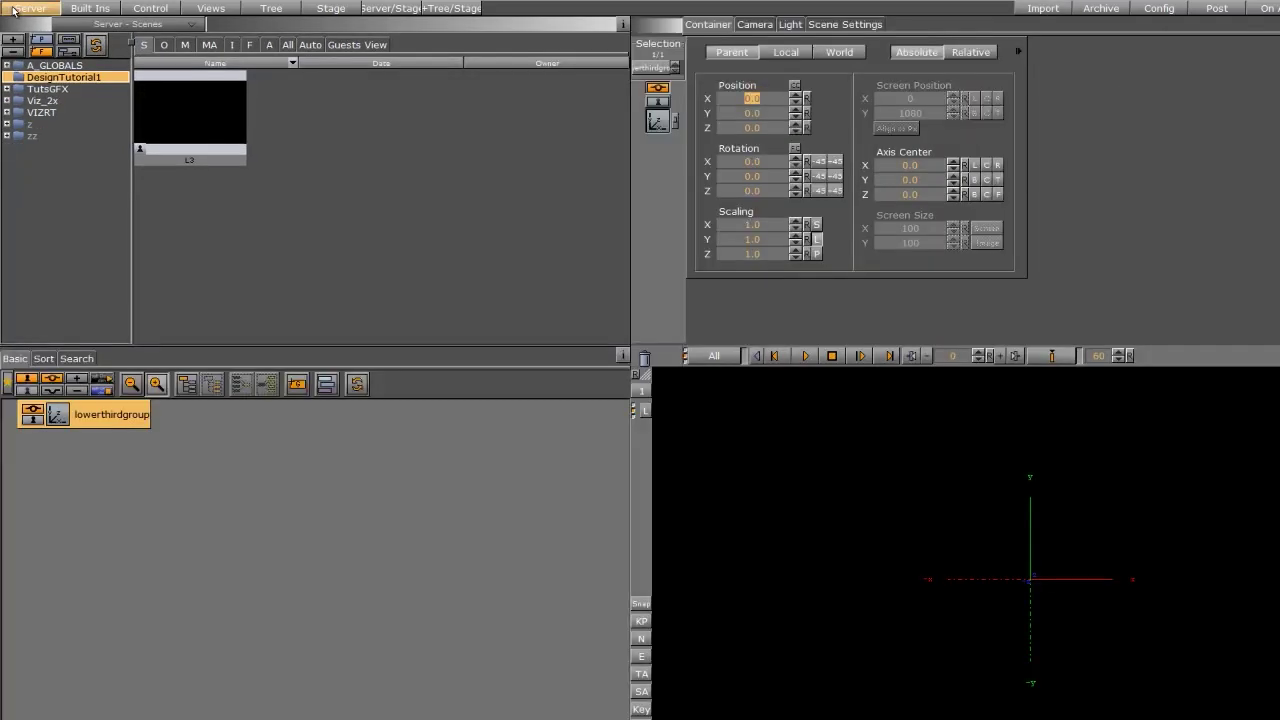
pyautogui.moveTo(315, 147); pyautogui.dragTo(315, 147)
pyautogui.click(231, 44)
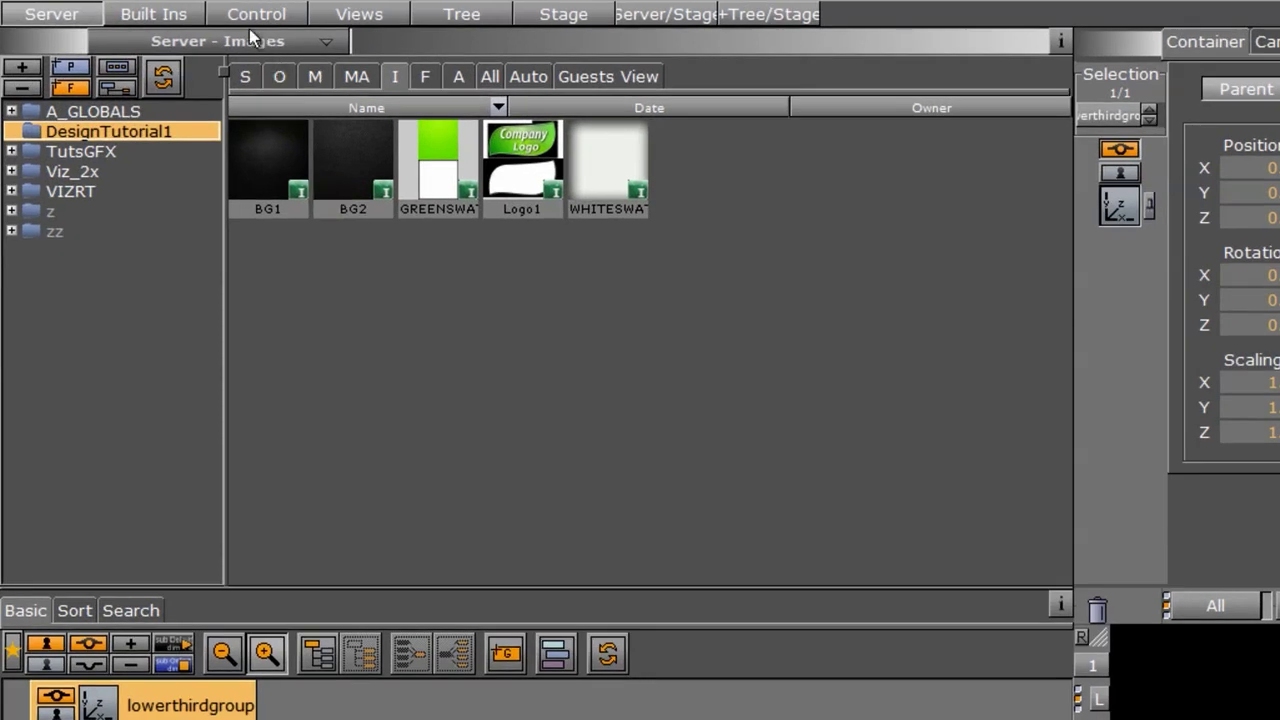
# - Search the server for images with the name tv
pyautogui.click(251, 40)
pyautogui.click(251, 66)
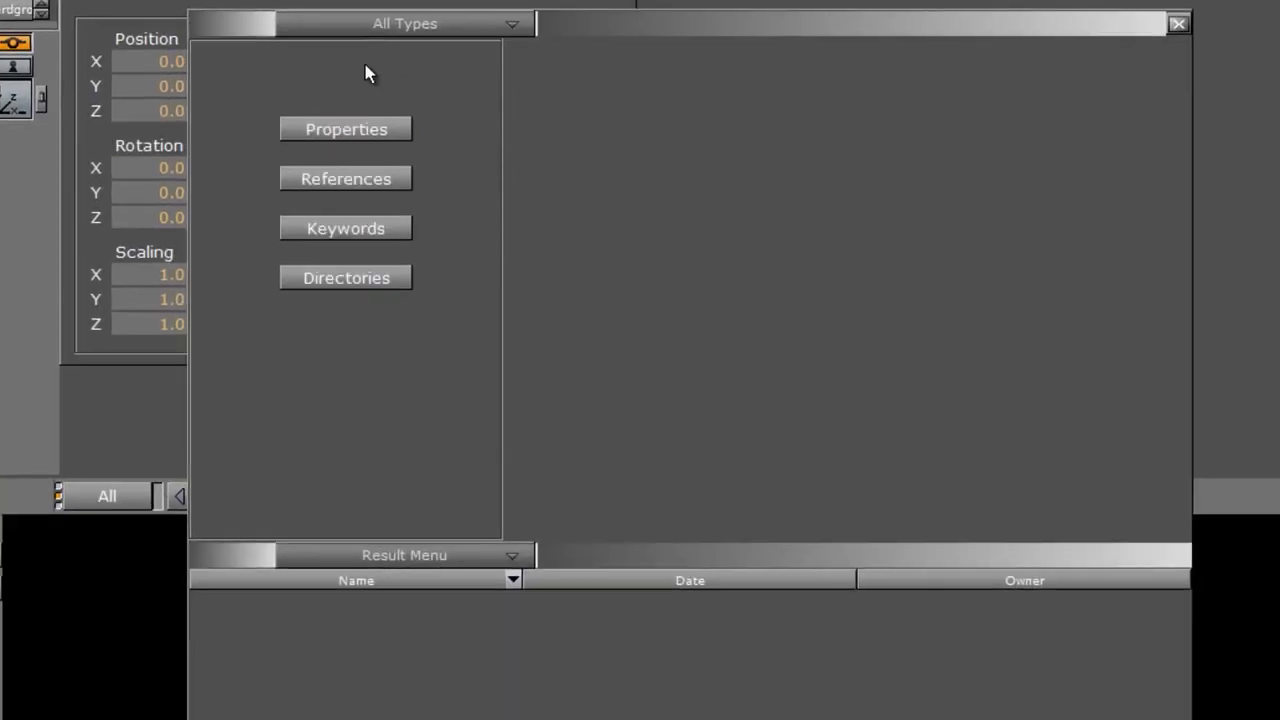
pyautogui.click(491, 35)
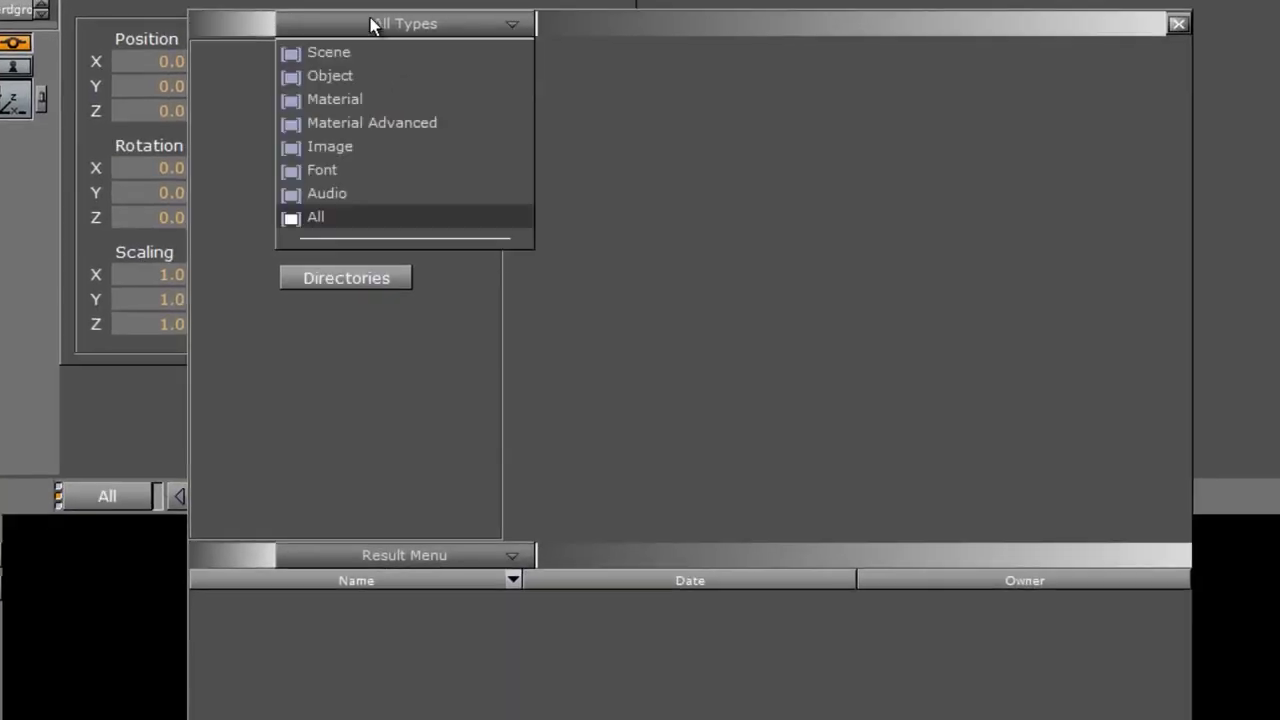
pyautogui.click(340, 146)
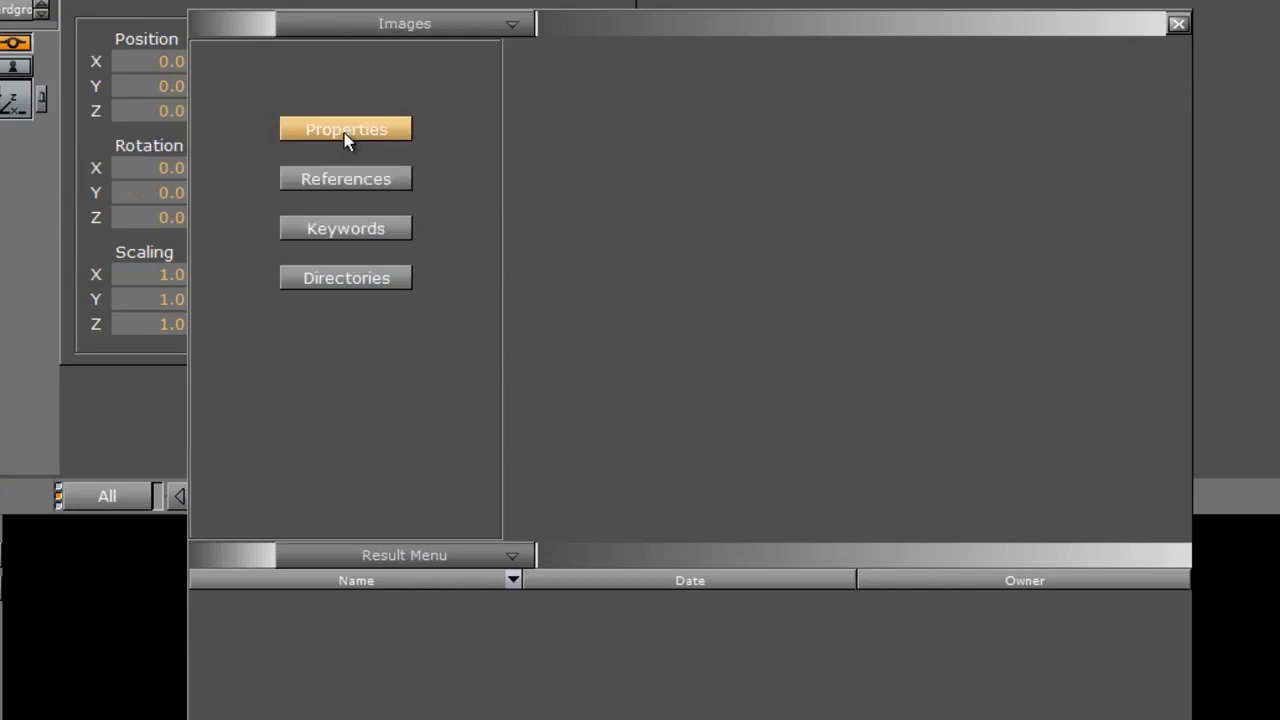
pyautogui.click(345, 131)
pyautogui.write('tv')
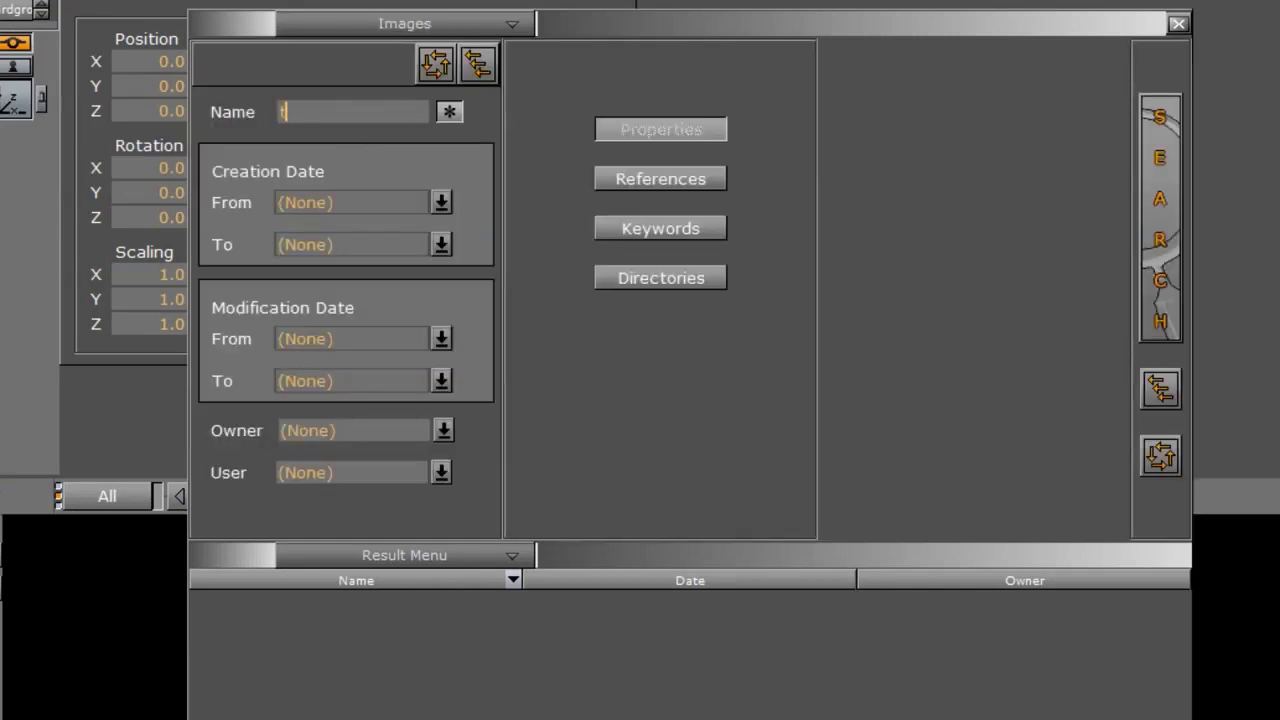
pyautogui.click(1163, 150)
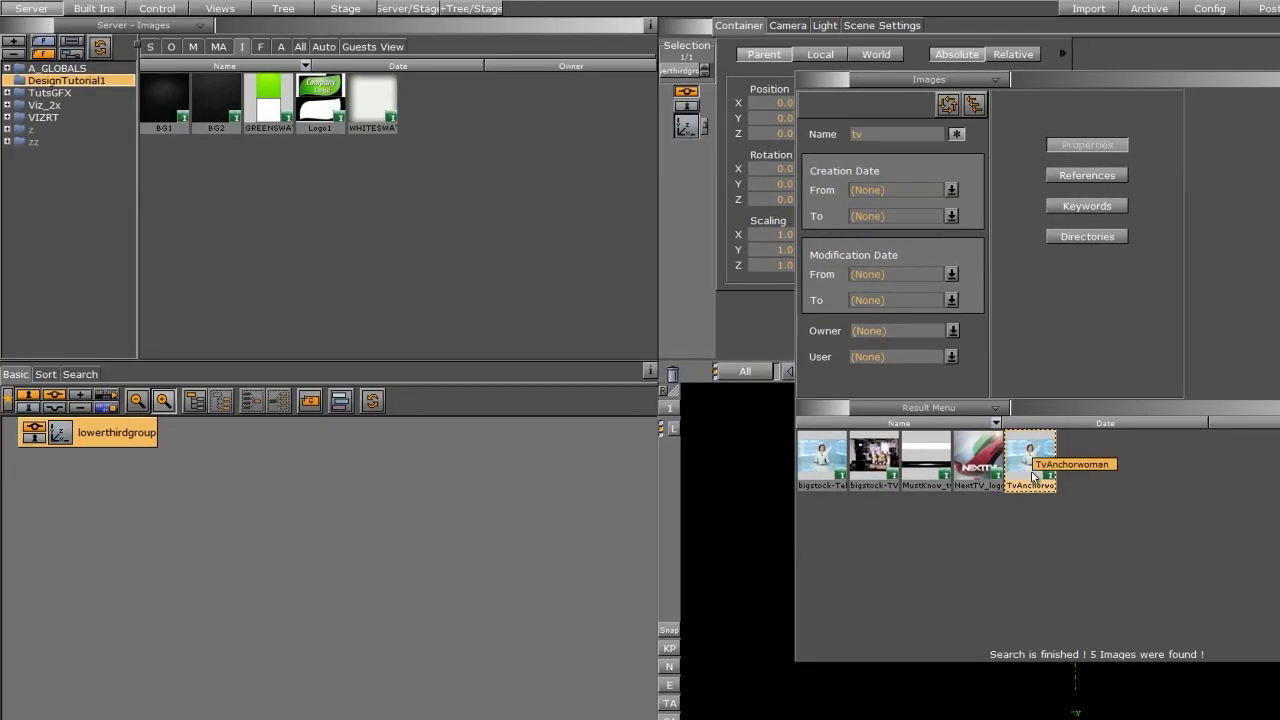
# - Add the TvAnchorwoman image from the search results to the DesignTutorial1 project
pyautogui.click(569, 656)
pyautogui.moveTo(1033, 478); pyautogui.dragTo(92, 81)
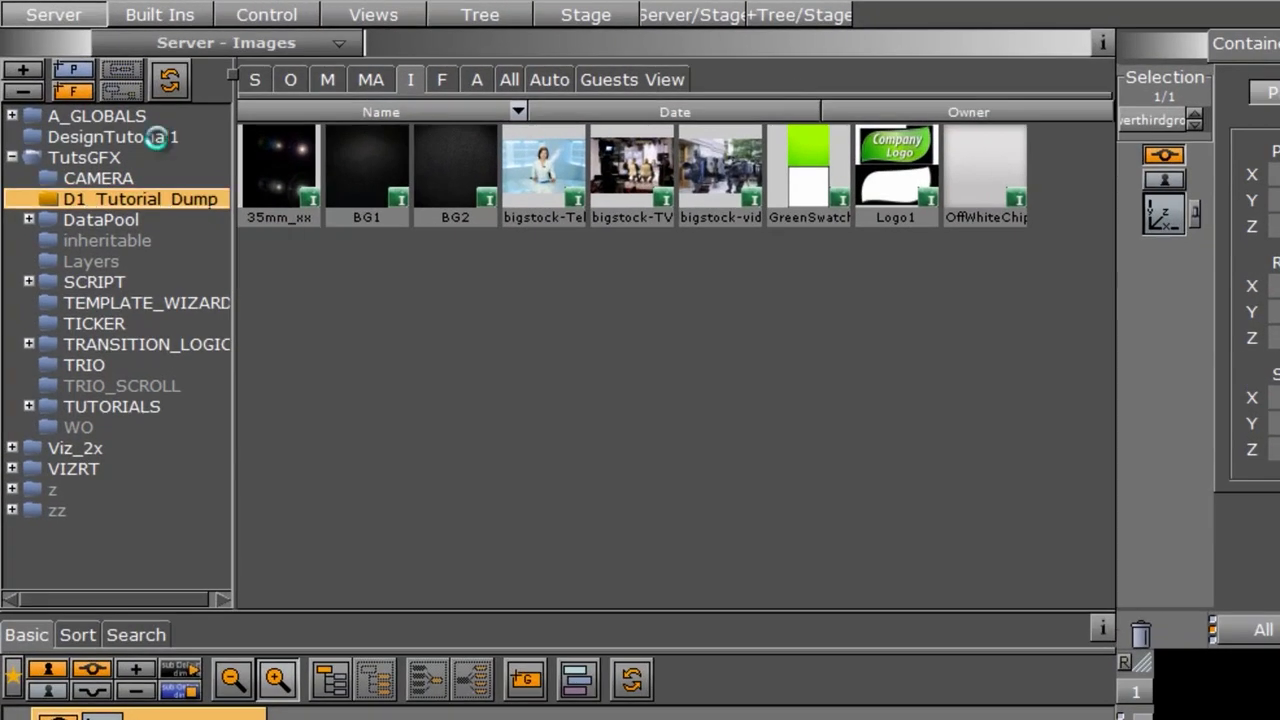
pyautogui.click(157, 137)
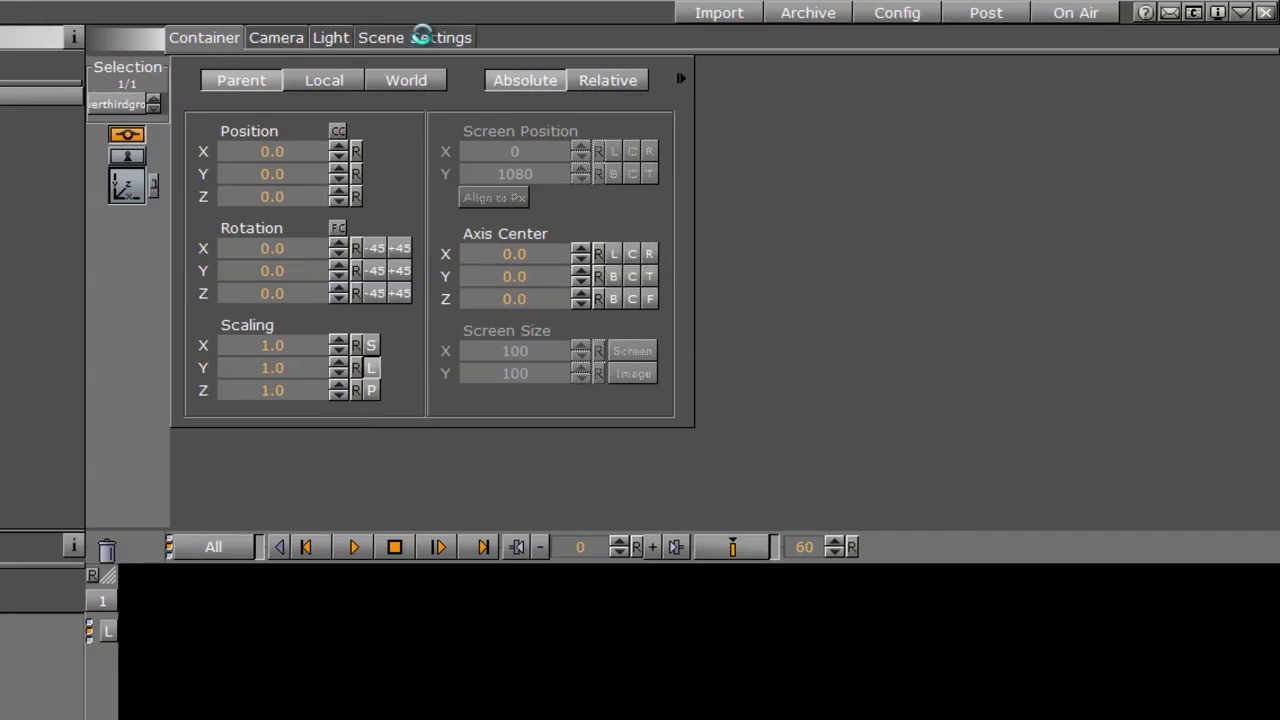
# - Set TvAnchorwoman as the background image in the scene's global settings
pyautogui.click(421, 37)
pyautogui.moveTo(427, 115); pyautogui.dragTo(905, 275)
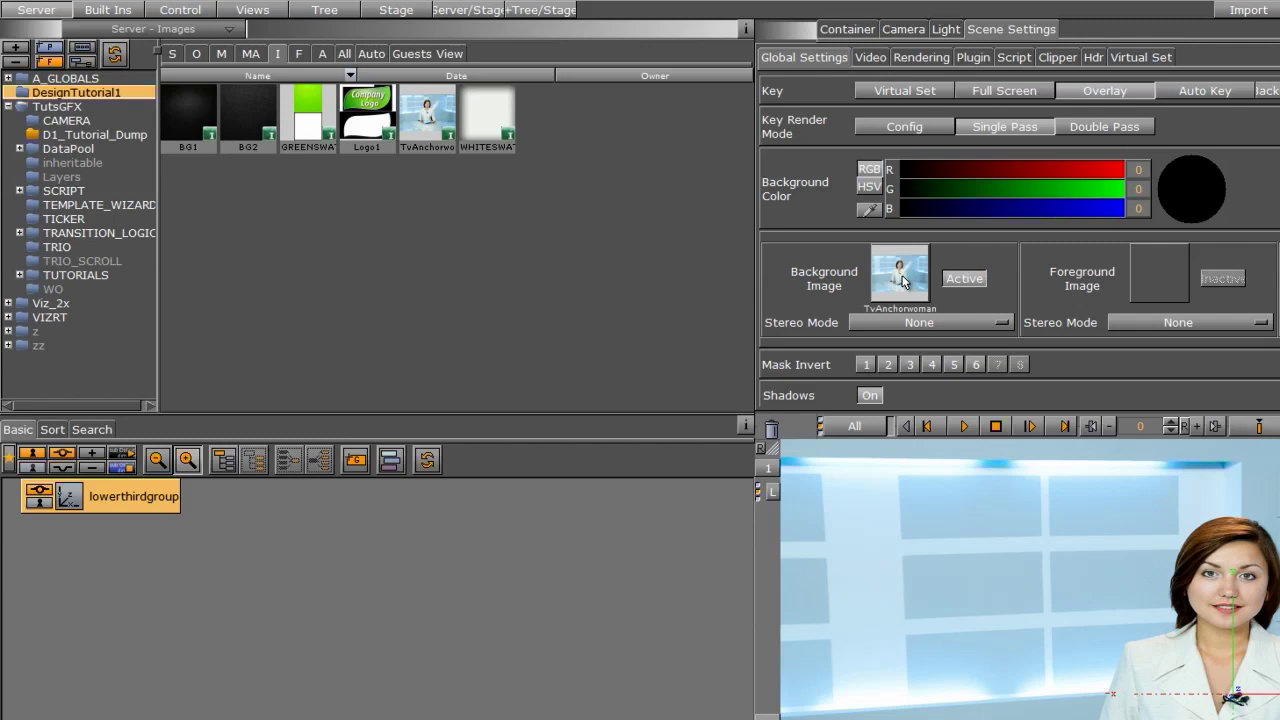
pyautogui.moveTo(487, 117); pyautogui.dragTo(425, 311)
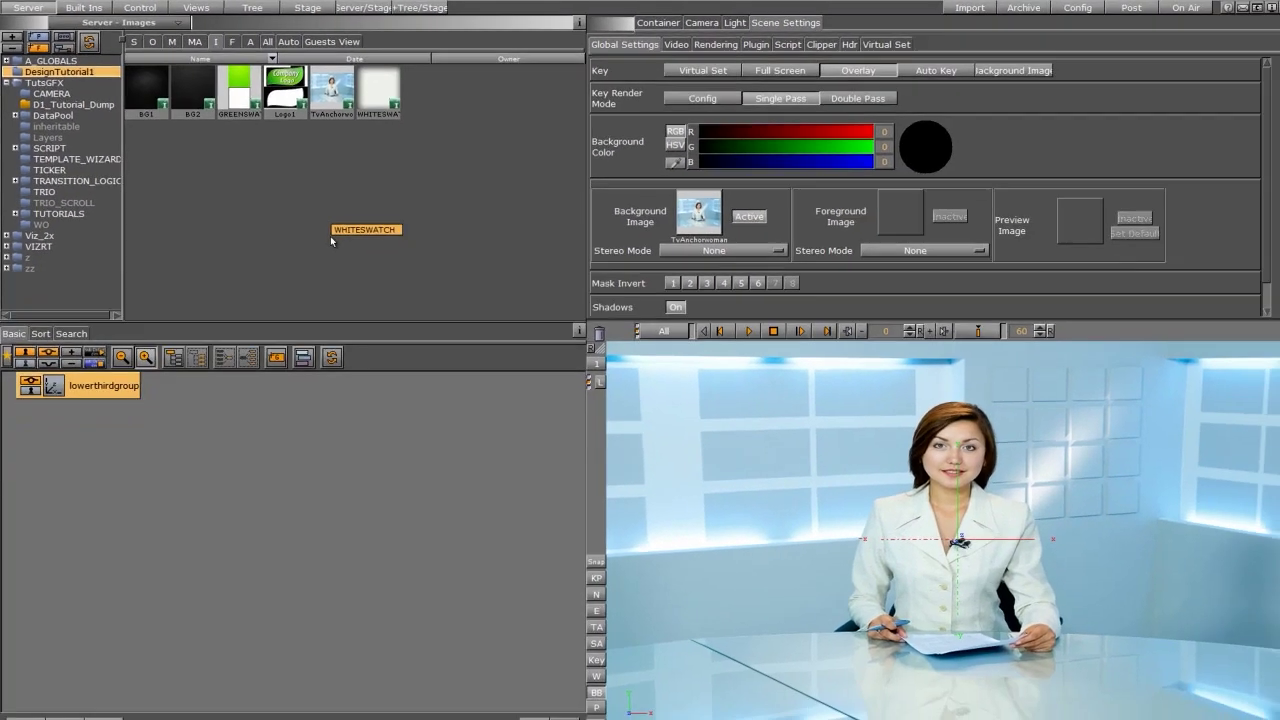
pyautogui.moveTo(332, 240); pyautogui.dragTo(67, 8)
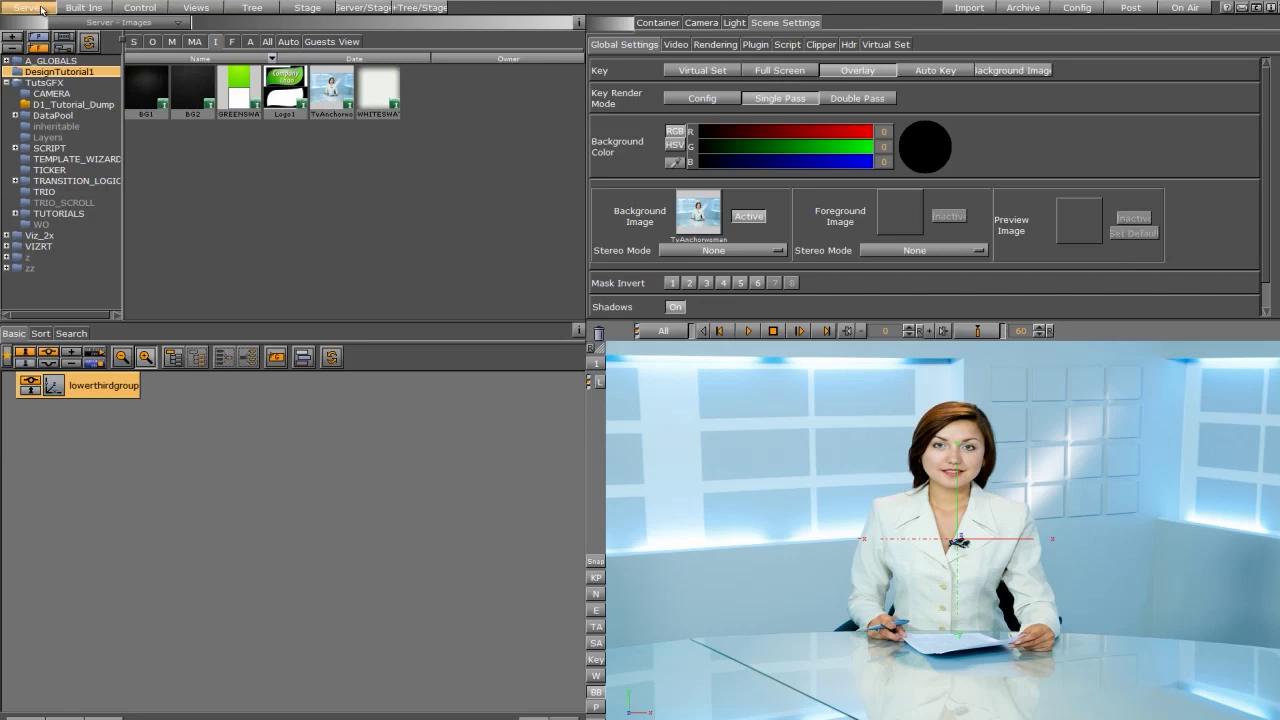
# - Add a Noggi geometry as a child of lowerthirdgroup and rename it backplate
pyautogui.click(83, 7)
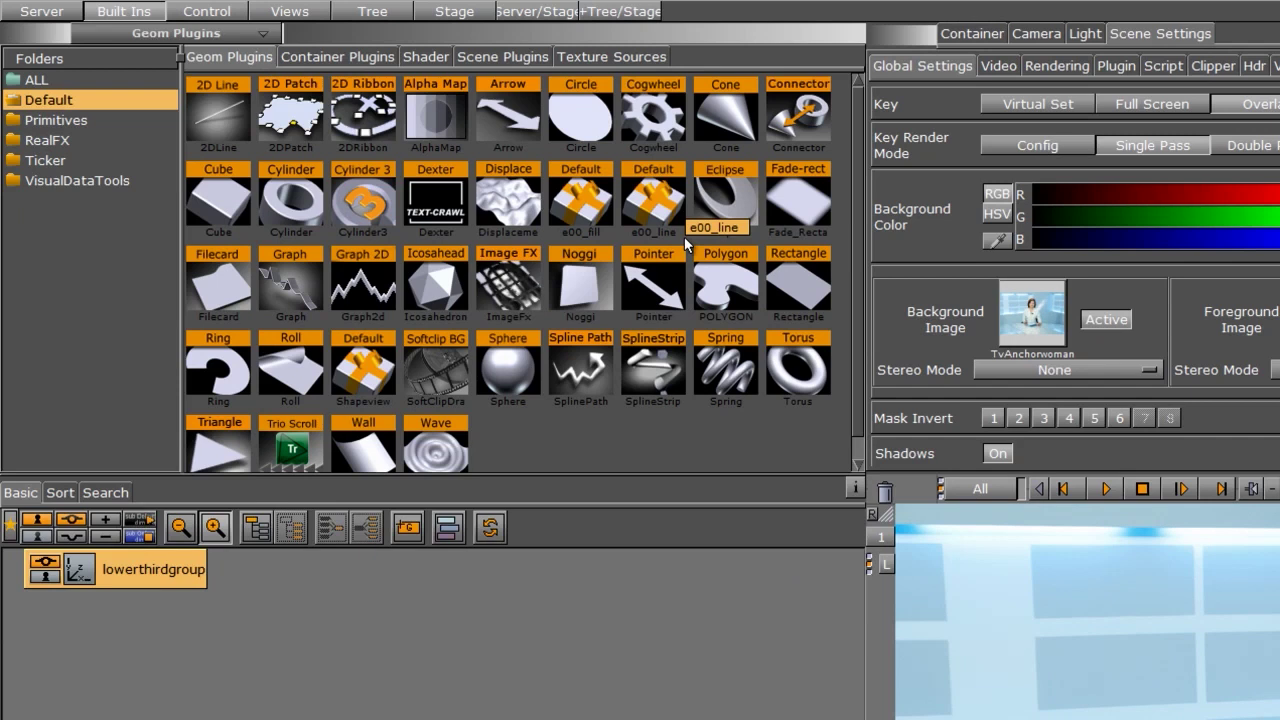
pyautogui.click(150, 569)
pyautogui.moveTo(581, 294); pyautogui.dragTo(255, 580)
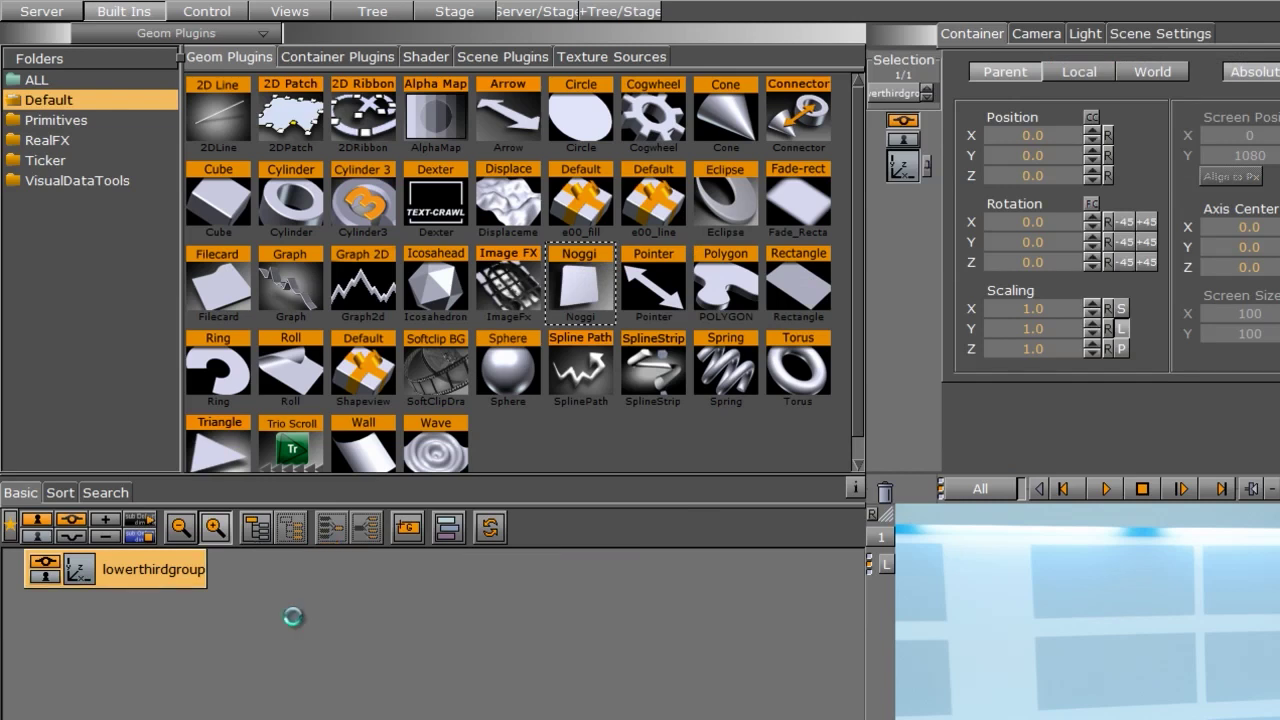
pyautogui.doubleClick(173, 610)
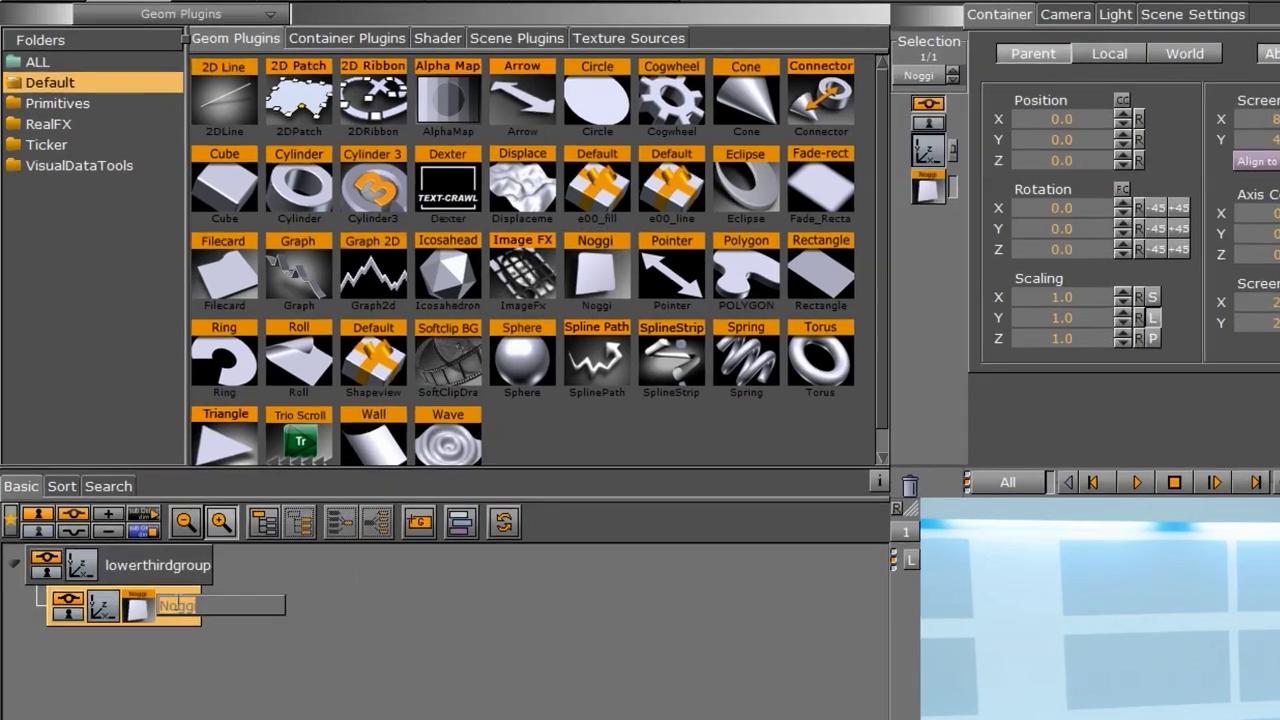
pyautogui.write('backplate')
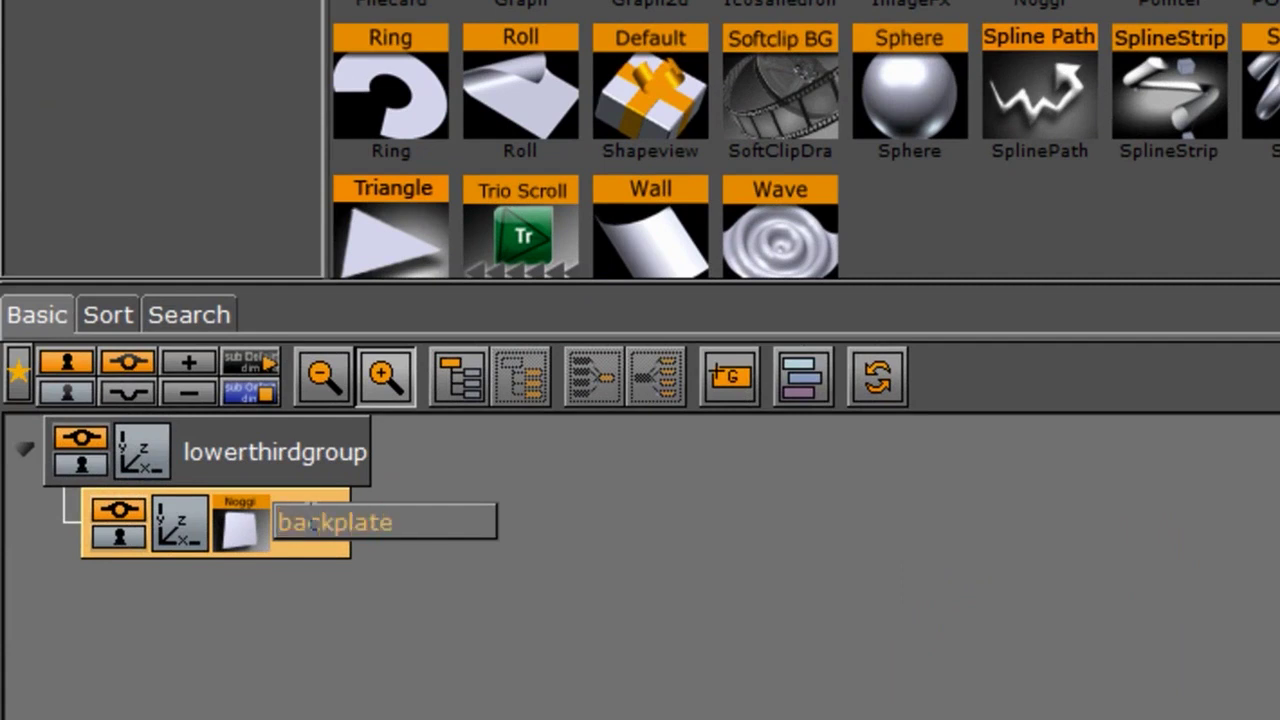
pyautogui.press('Return')
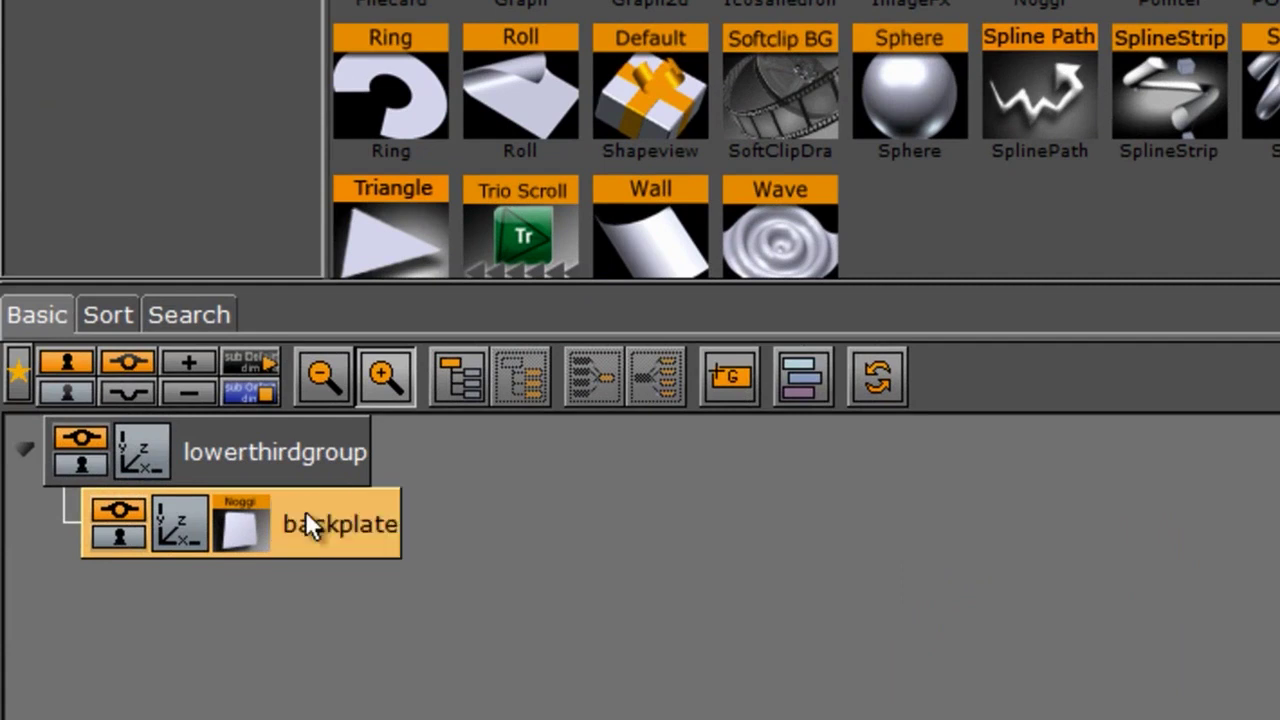
# - Place the backplate inside a new group under lowerthirdgroup and rename that group backplatedesign
pyautogui.moveTo(729, 376); pyautogui.dragTo(435, 595)
pyautogui.moveTo(356, 603); pyautogui.dragTo(440, 578)
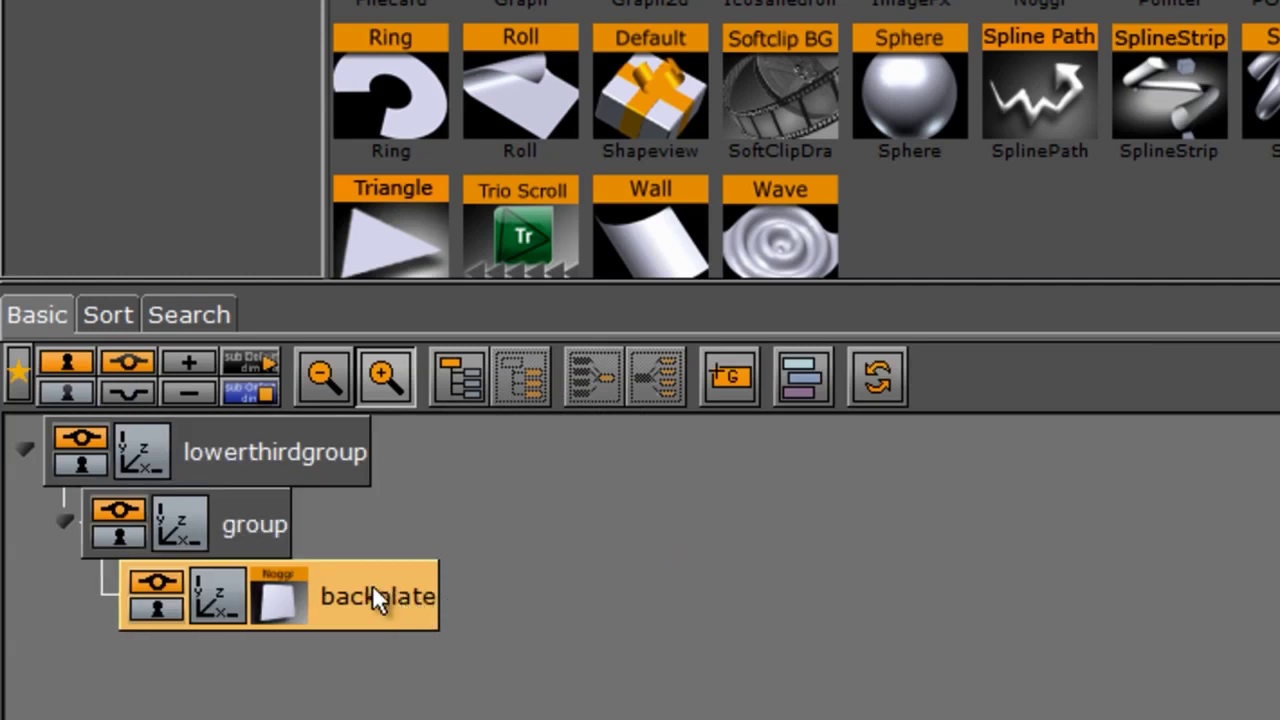
pyautogui.doubleClick(271, 527)
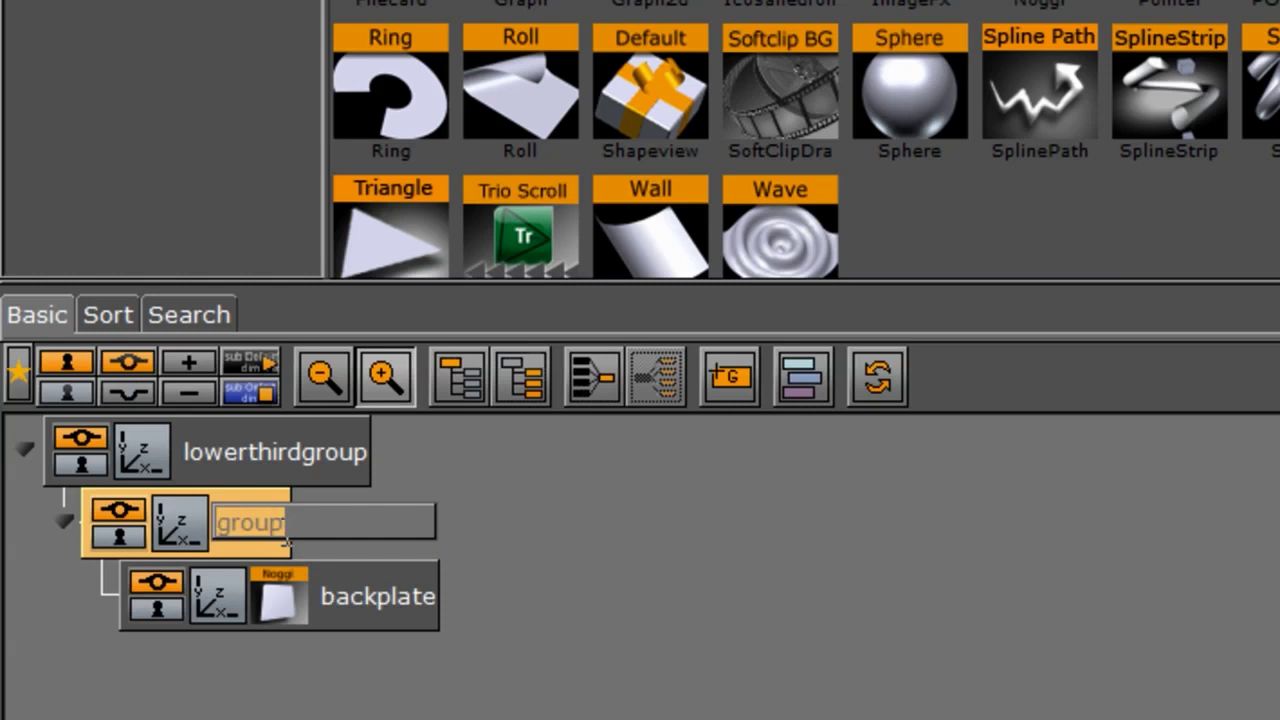
pyautogui.write('backplat')
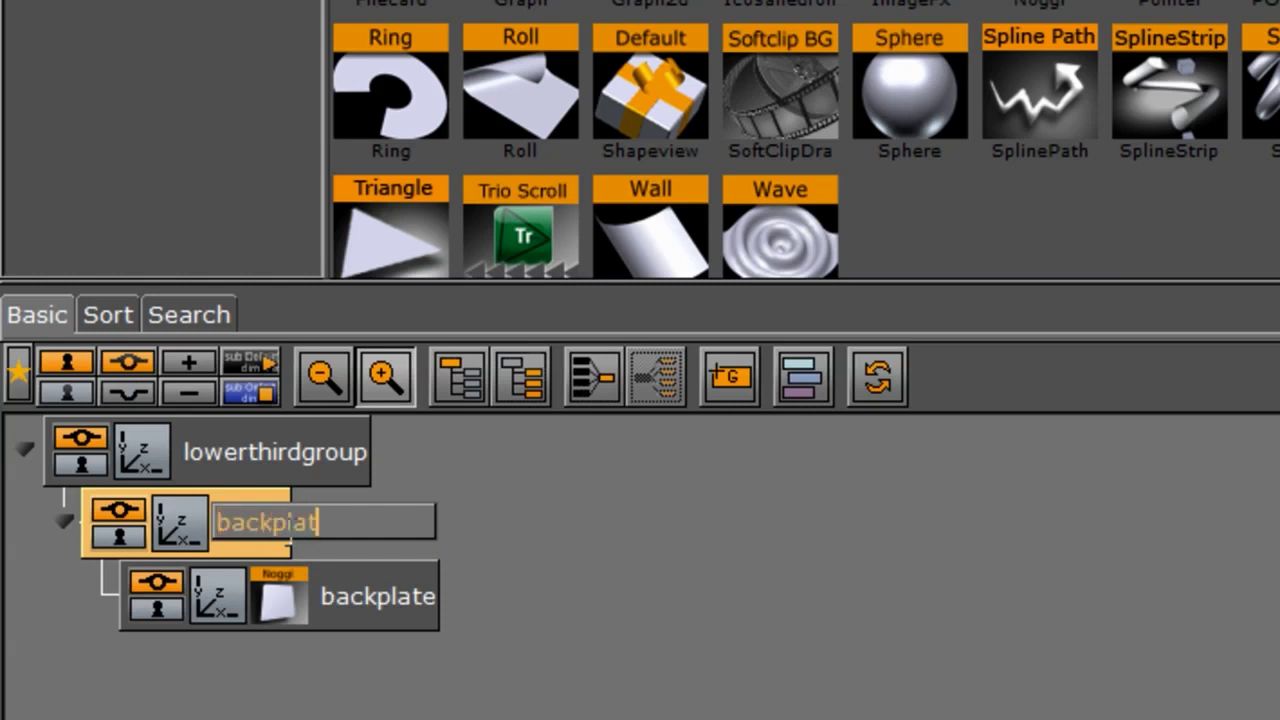
pyautogui.write('edesign')
pyautogui.press('Return')
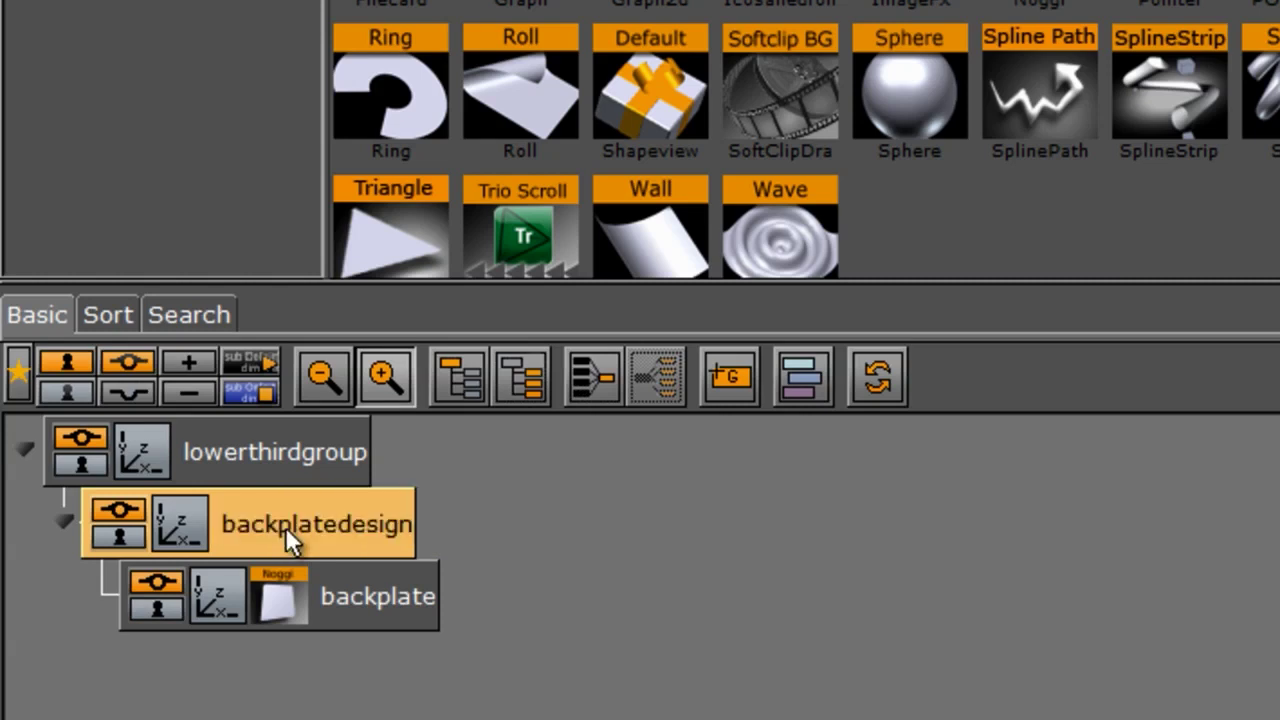
# - Open the backplate's Noggi geometry settings and show the title-area and safe-area guides in the scene view
pyautogui.click(274, 610)
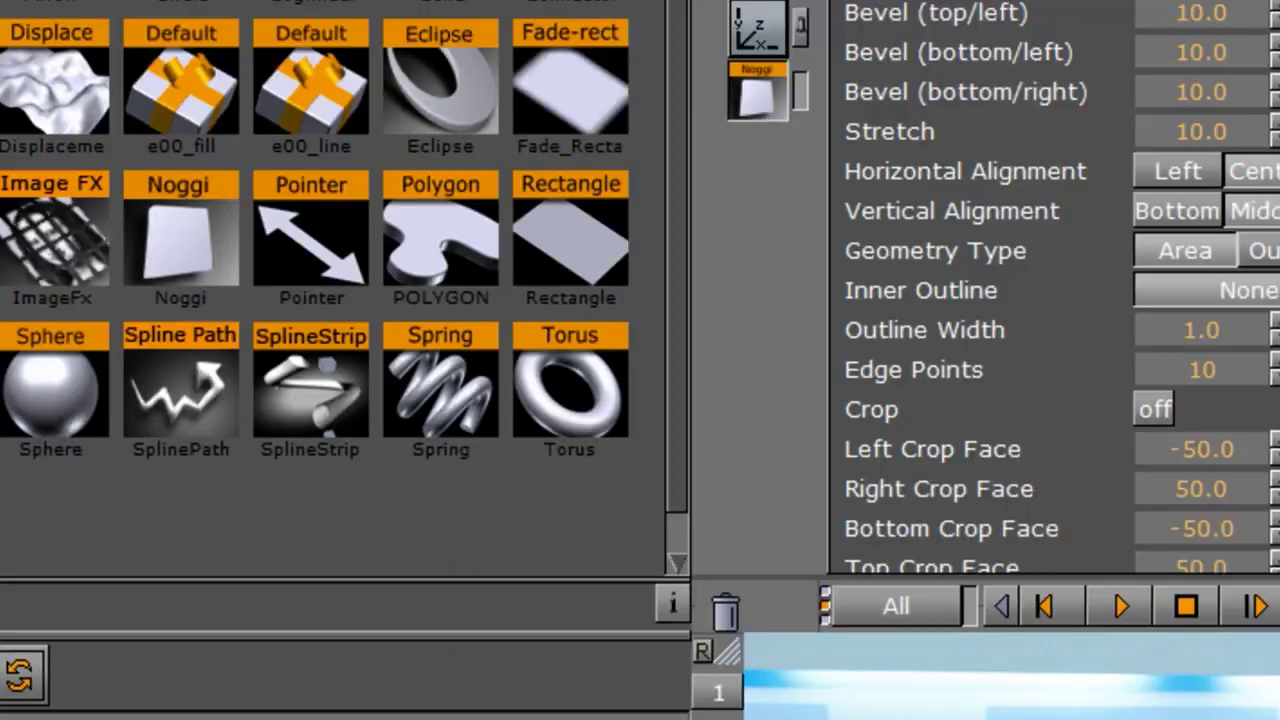
pyautogui.doubleClick(538, 116)
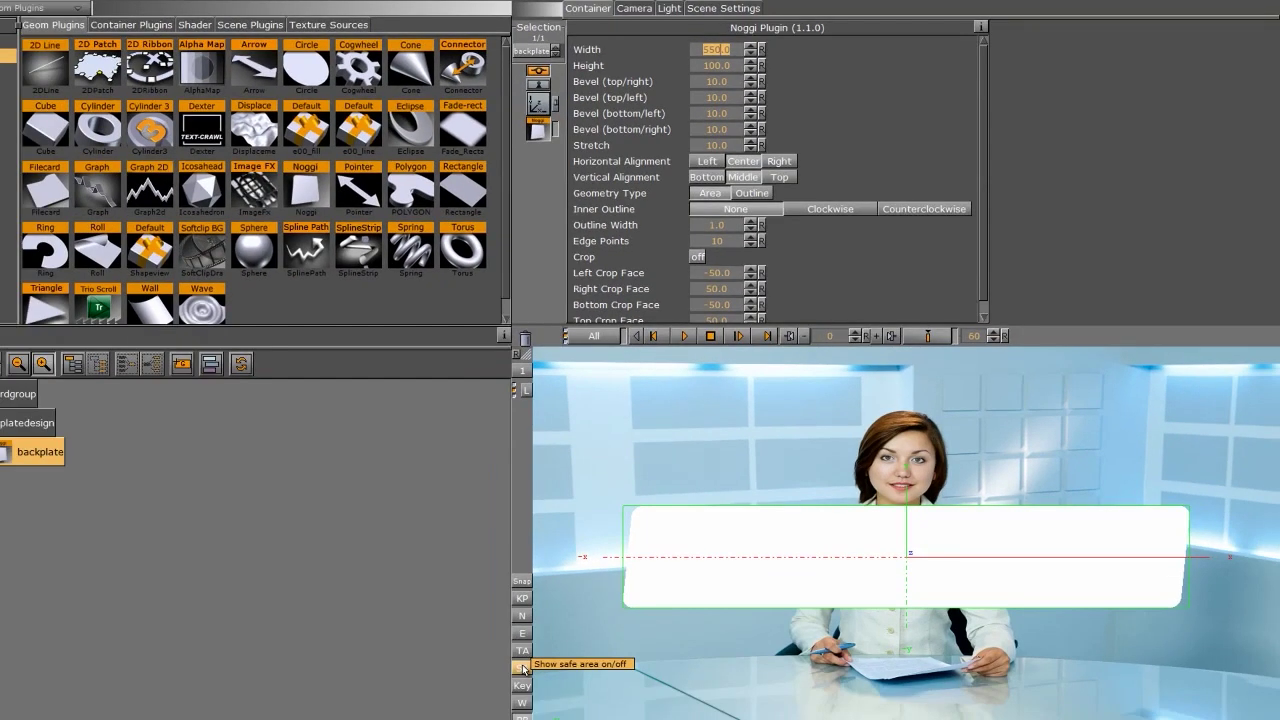
pyautogui.click(524, 668)
pyautogui.click(523, 651)
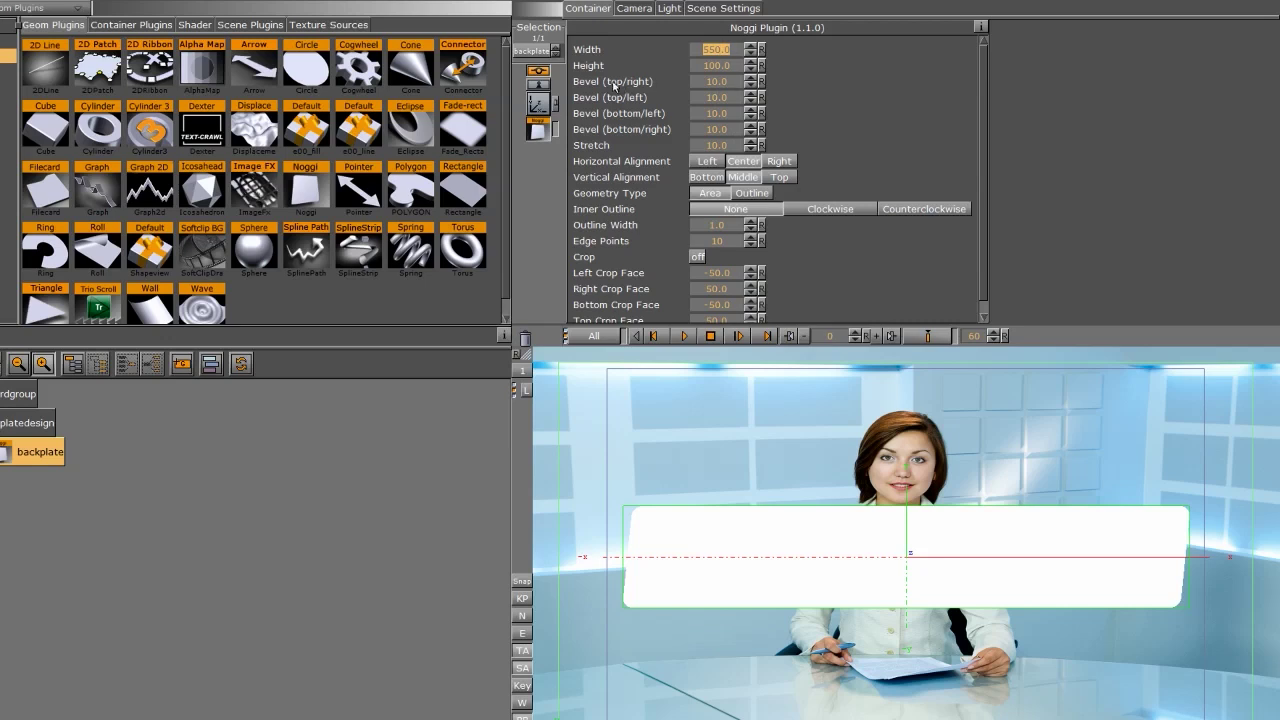
# - Set all four corner bevels of the backplate to 0
pyautogui.moveTo(724, 84); pyautogui.dragTo(640, 86)
pyautogui.moveTo(734, 96); pyautogui.dragTo(636, 103)
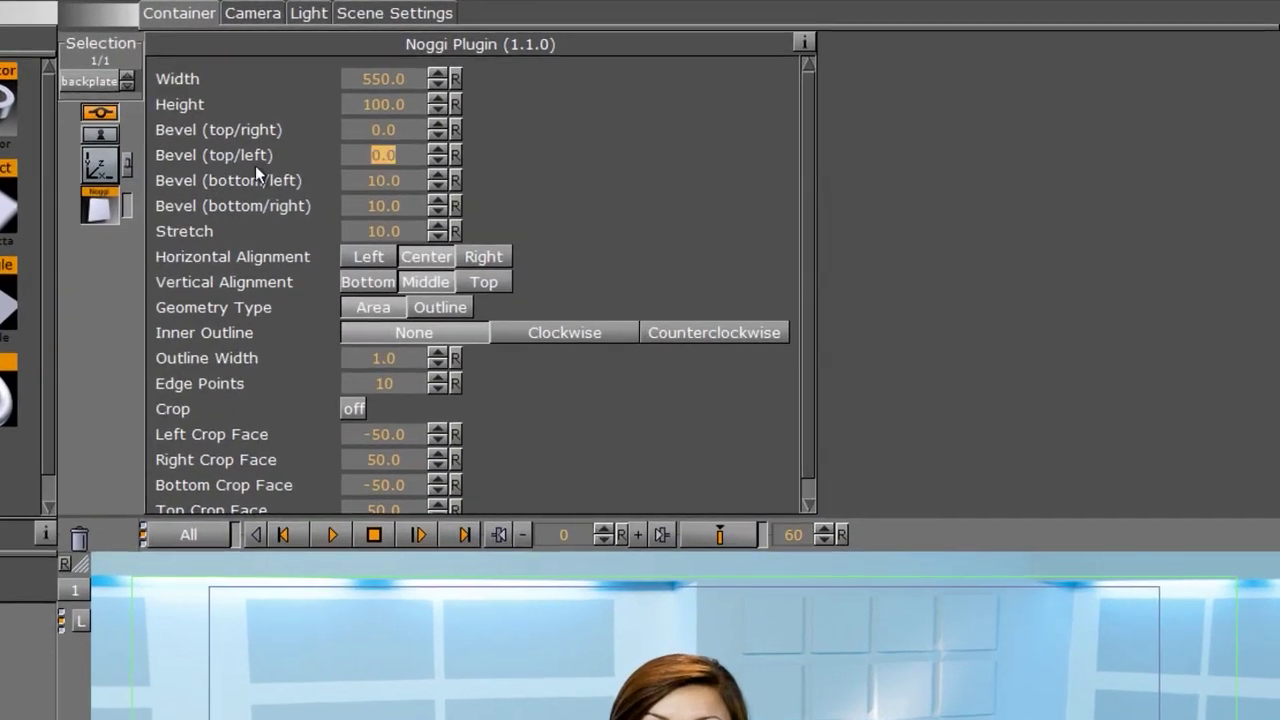
pyautogui.press('Tab')
pyautogui.write('0')
pyautogui.press('Return')
pyautogui.press('Tab')
pyautogui.write('0')
pyautogui.press('Return')
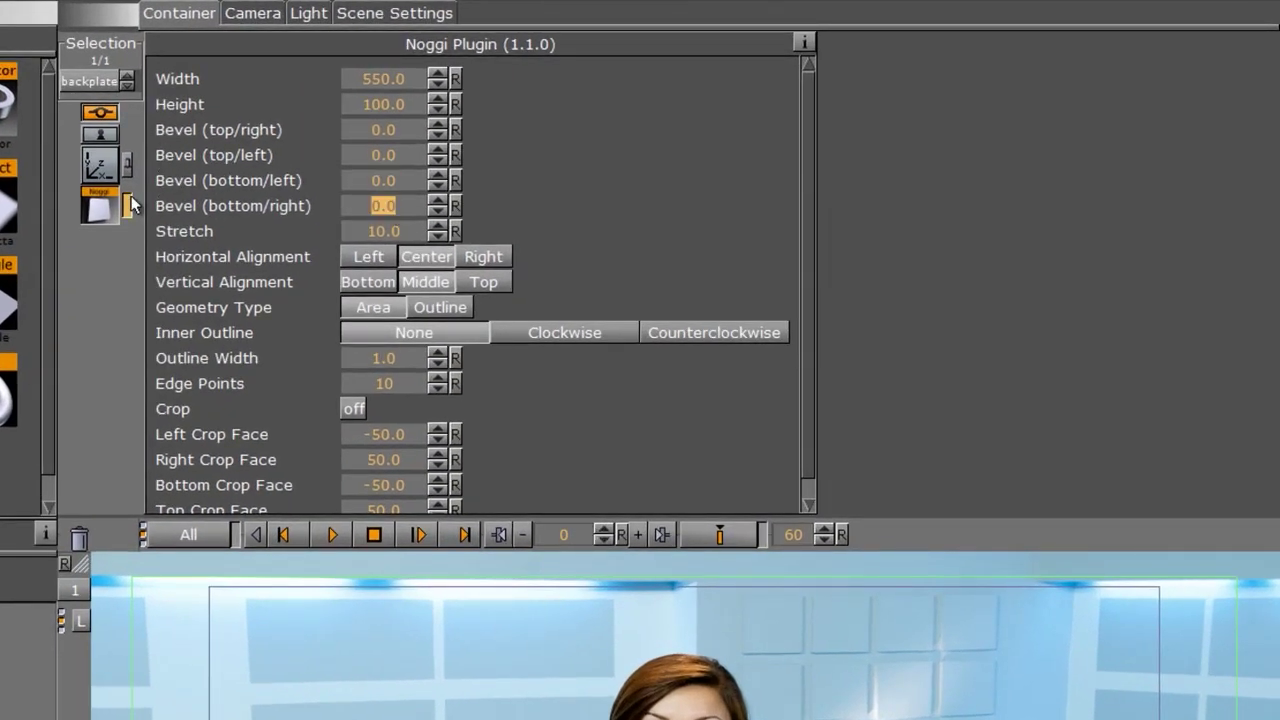
# - Set the backplate's stretch to -20 and its height to 80
pyautogui.press('Tab')
pyautogui.write('-20')
pyautogui.press('Return')
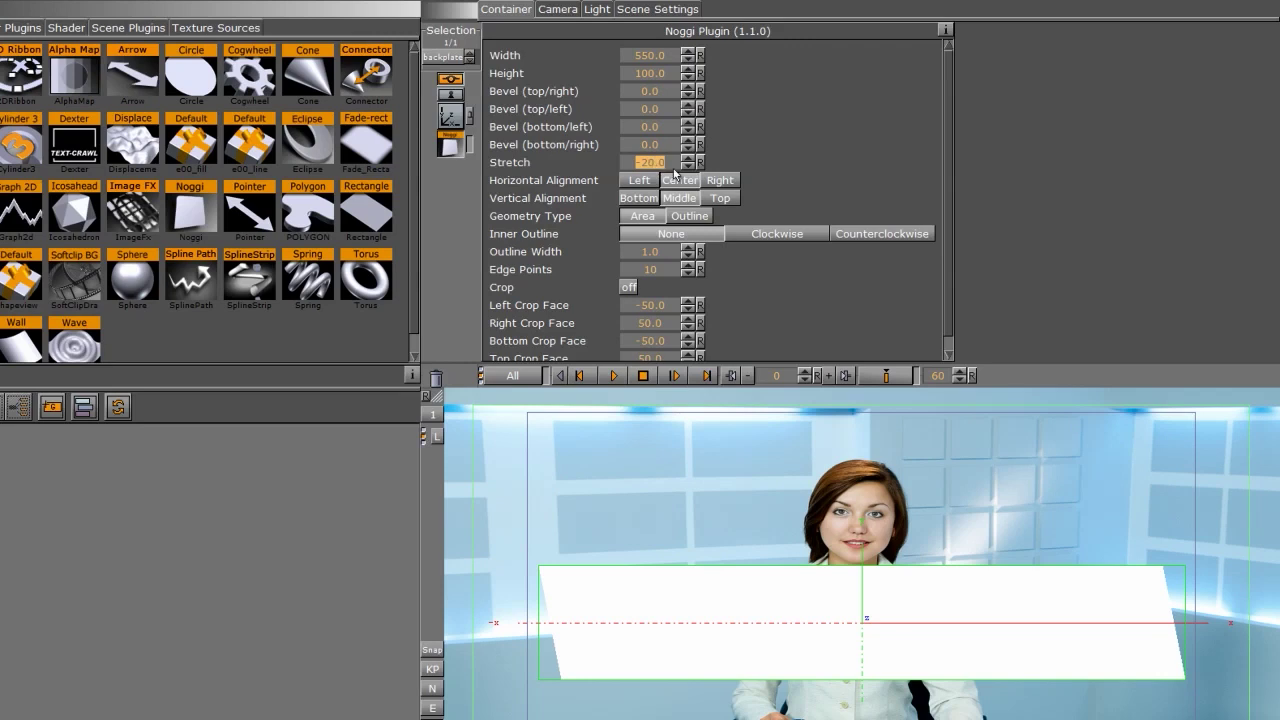
pyautogui.click(646, 73)
pyautogui.write('80')
pyautogui.press('Return')
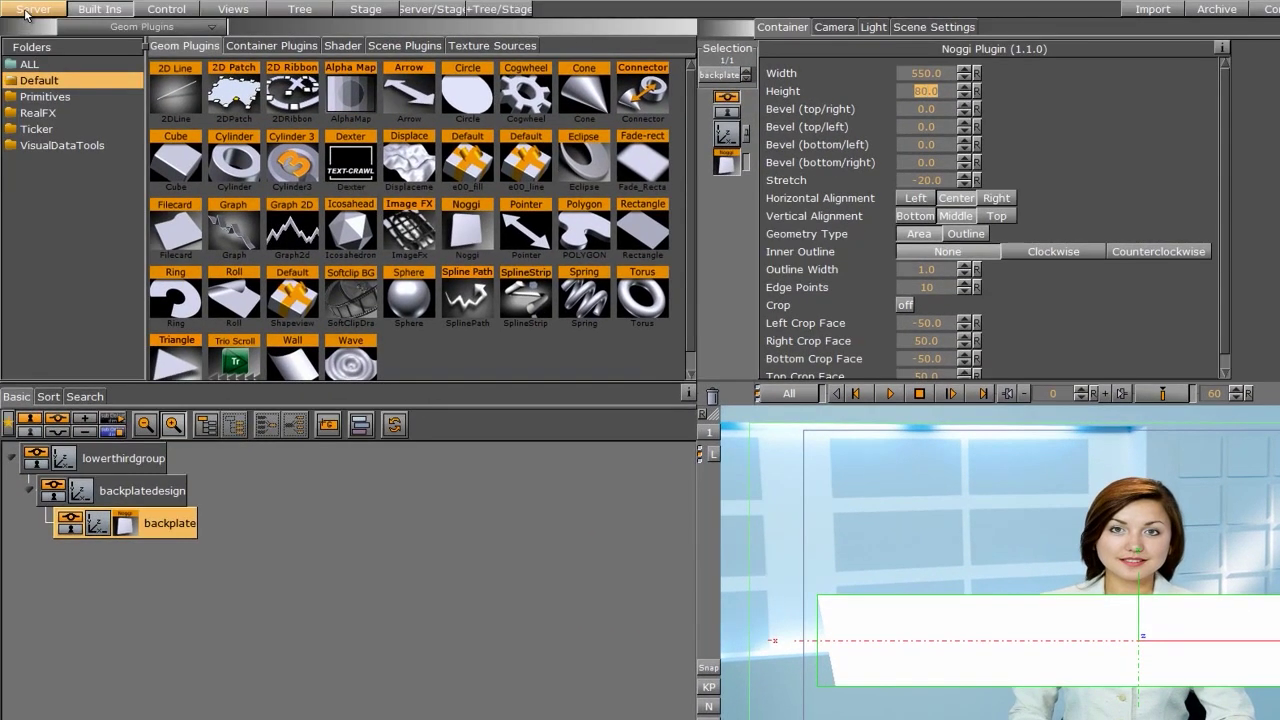
# - Apply the BG1 image from DesignTutorial1 to the backplate and open its texture settings
pyautogui.click(27, 14)
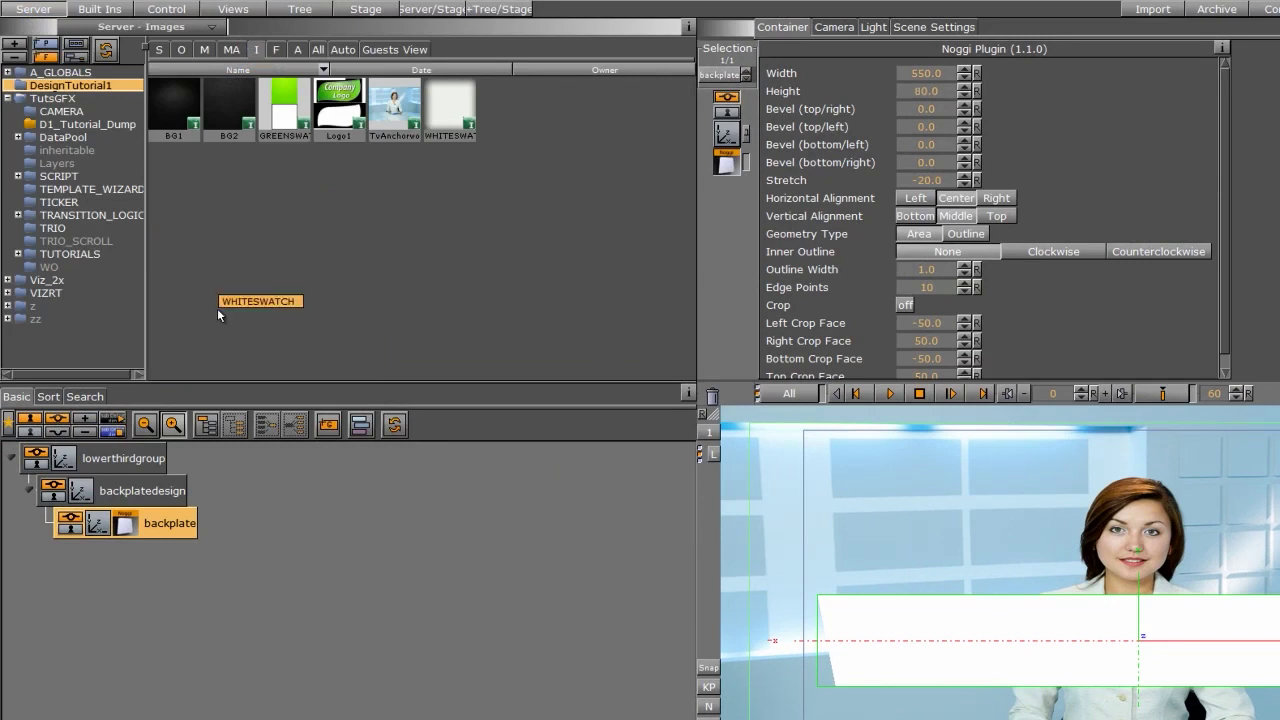
pyautogui.moveTo(206, 94); pyautogui.dragTo(140, 524)
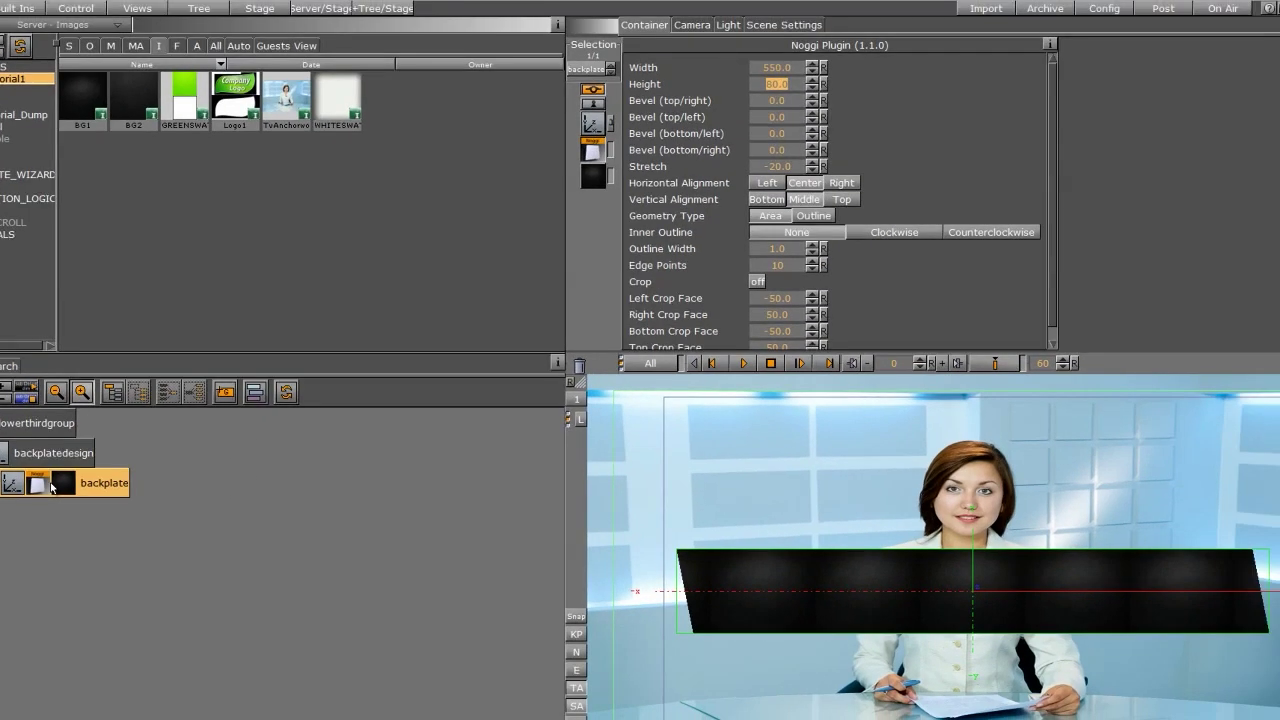
pyautogui.click(61, 486)
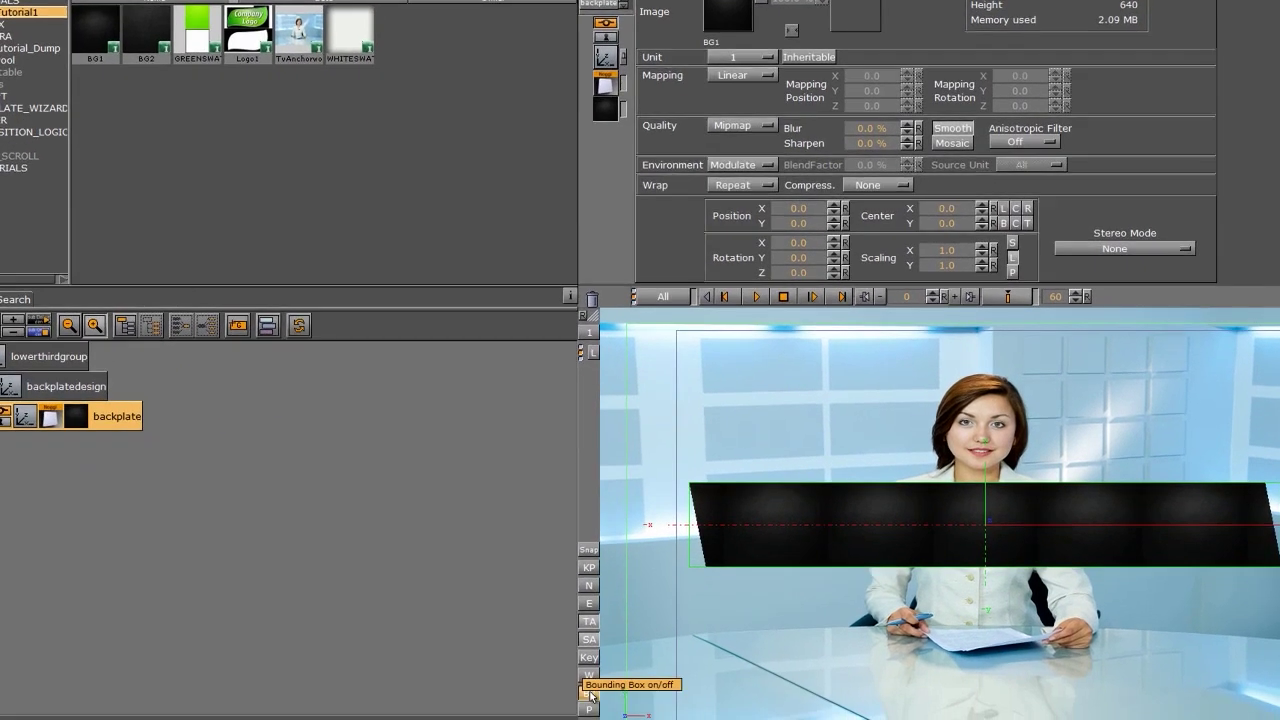
# - Hide the bounding box in the scene view
pyautogui.click(589, 693)
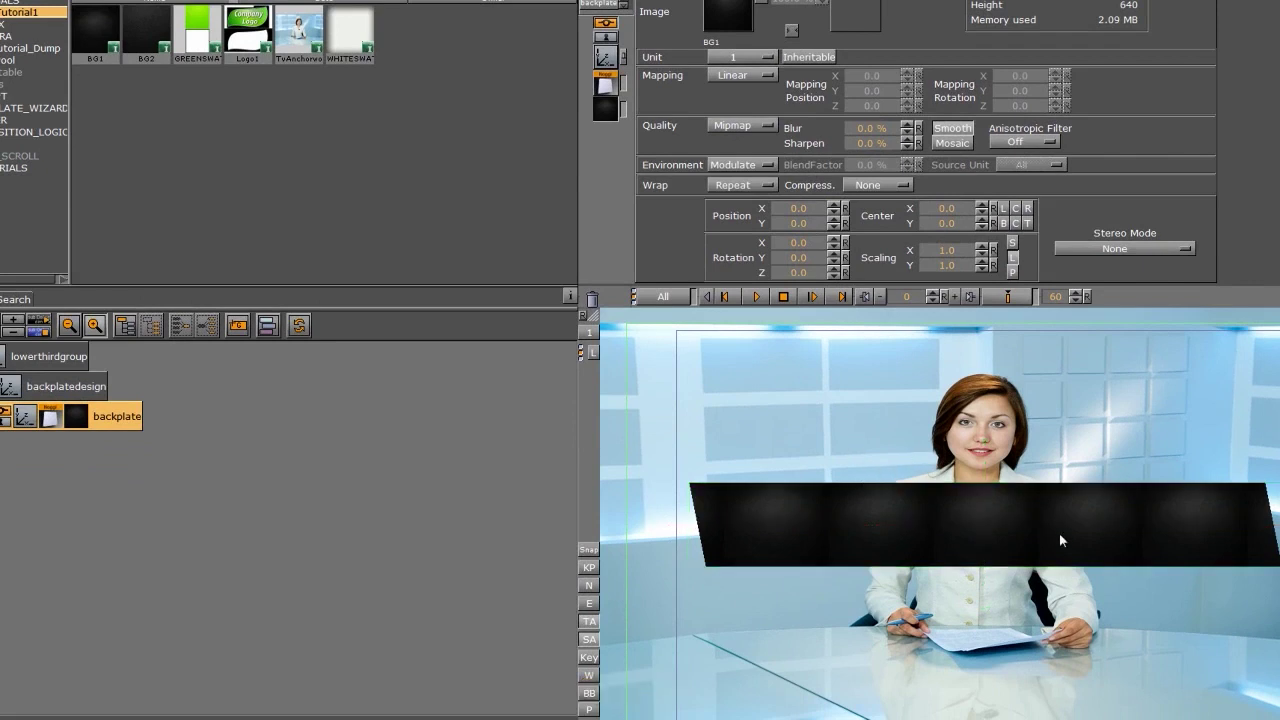
# - Try Vertex mapping on the backplate's BG1 texture and switch it back to Linear mapping
pyautogui.click(740, 75)
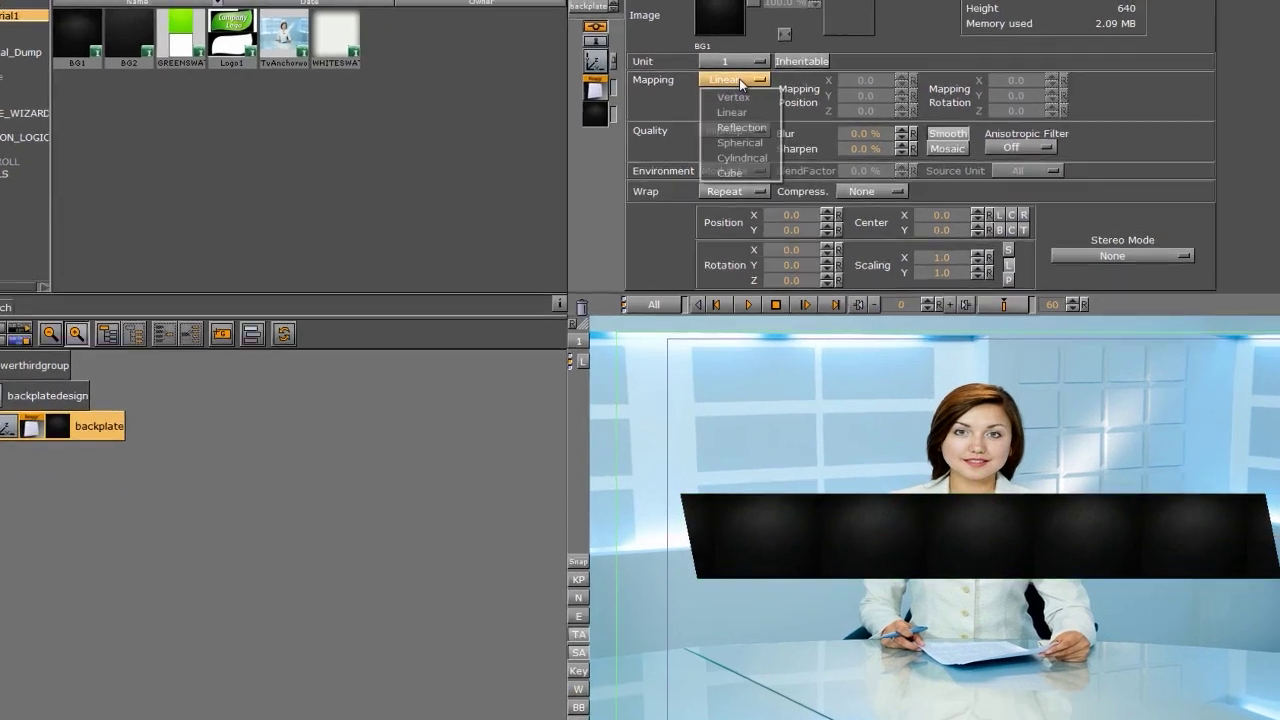
pyautogui.click(741, 90)
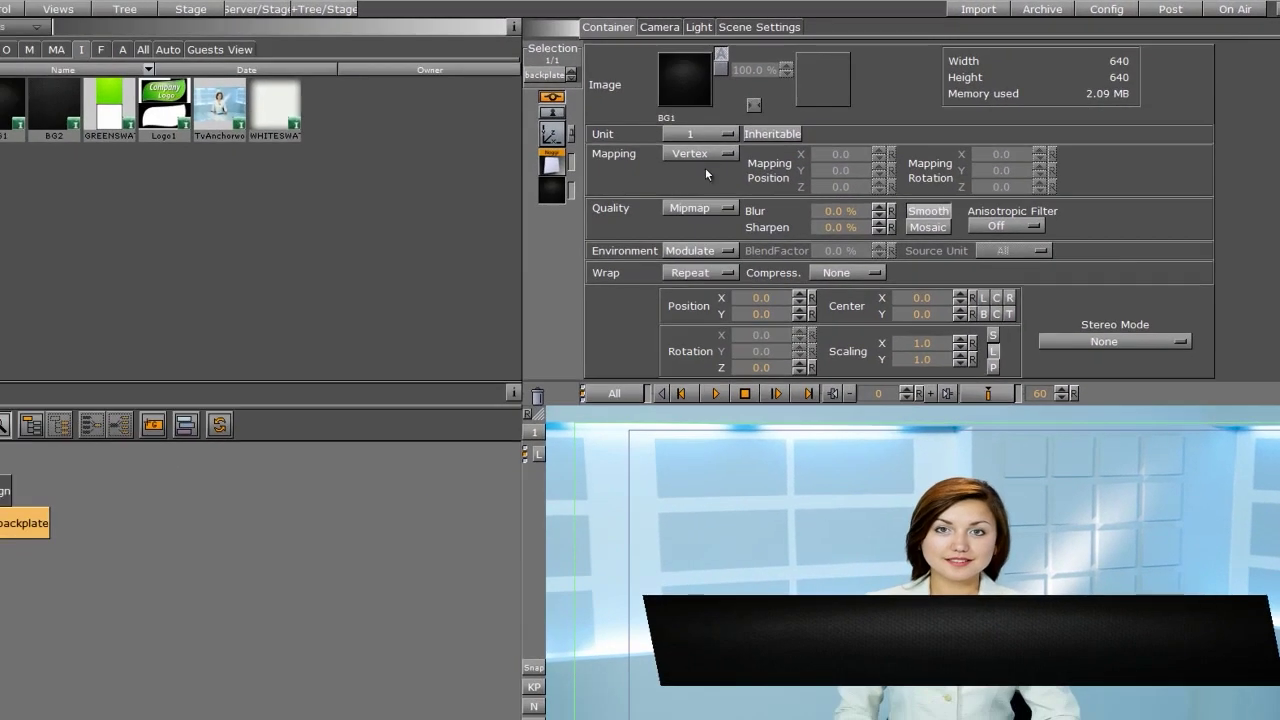
pyautogui.click(704, 156)
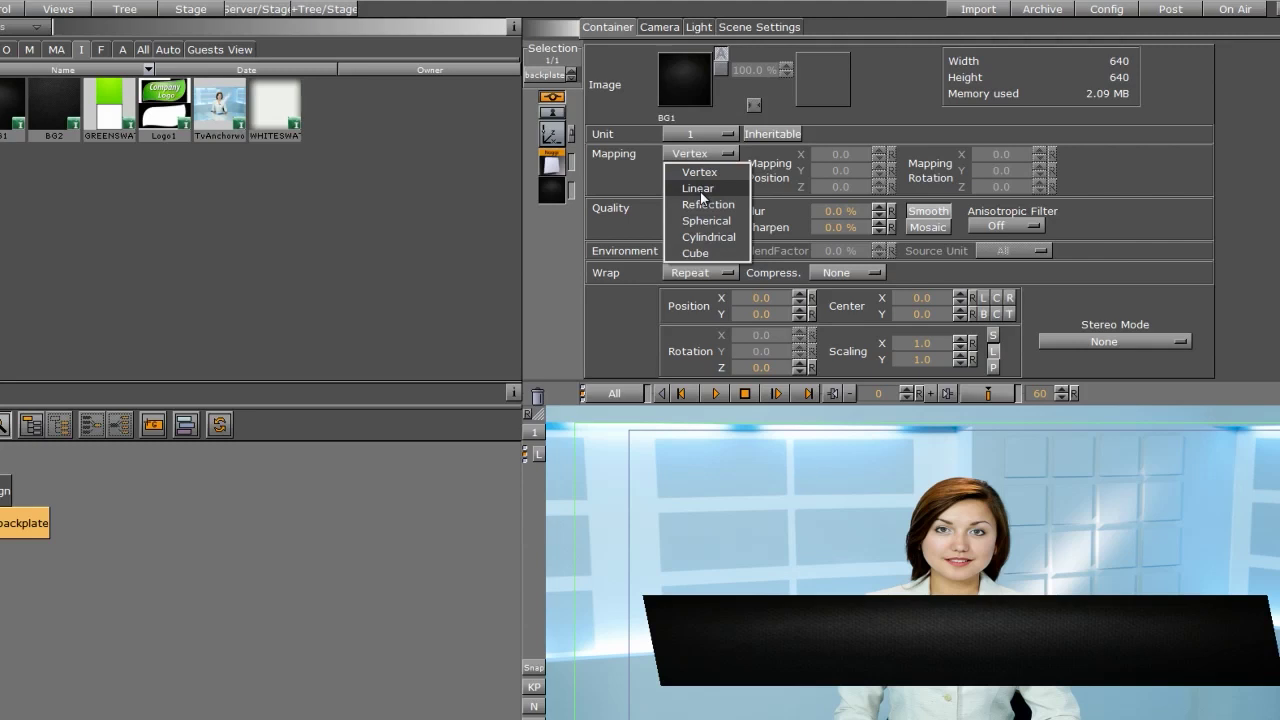
pyautogui.click(700, 189)
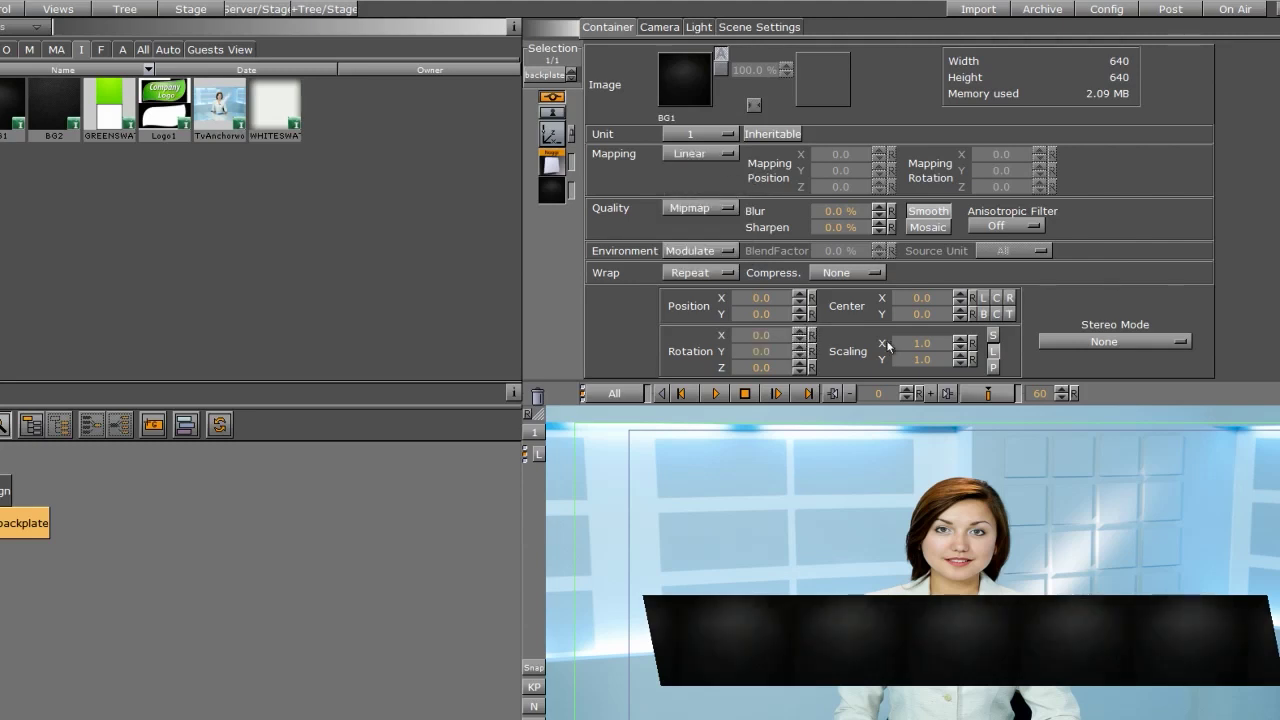
# - Scale the backplate's texture to 5.1 on X and Y, and collapse the backplatedesign container
pyautogui.moveTo(910, 350); pyautogui.dragTo(1240, 349)
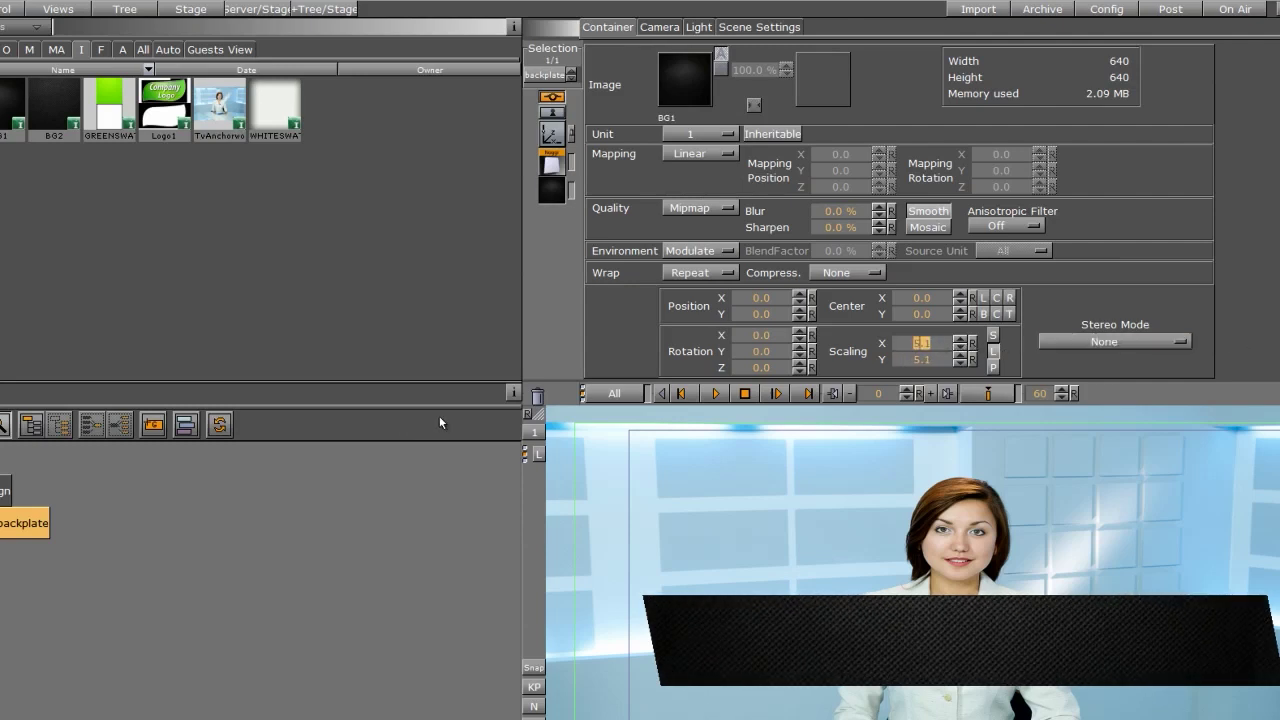
pyautogui.click(28, 491)
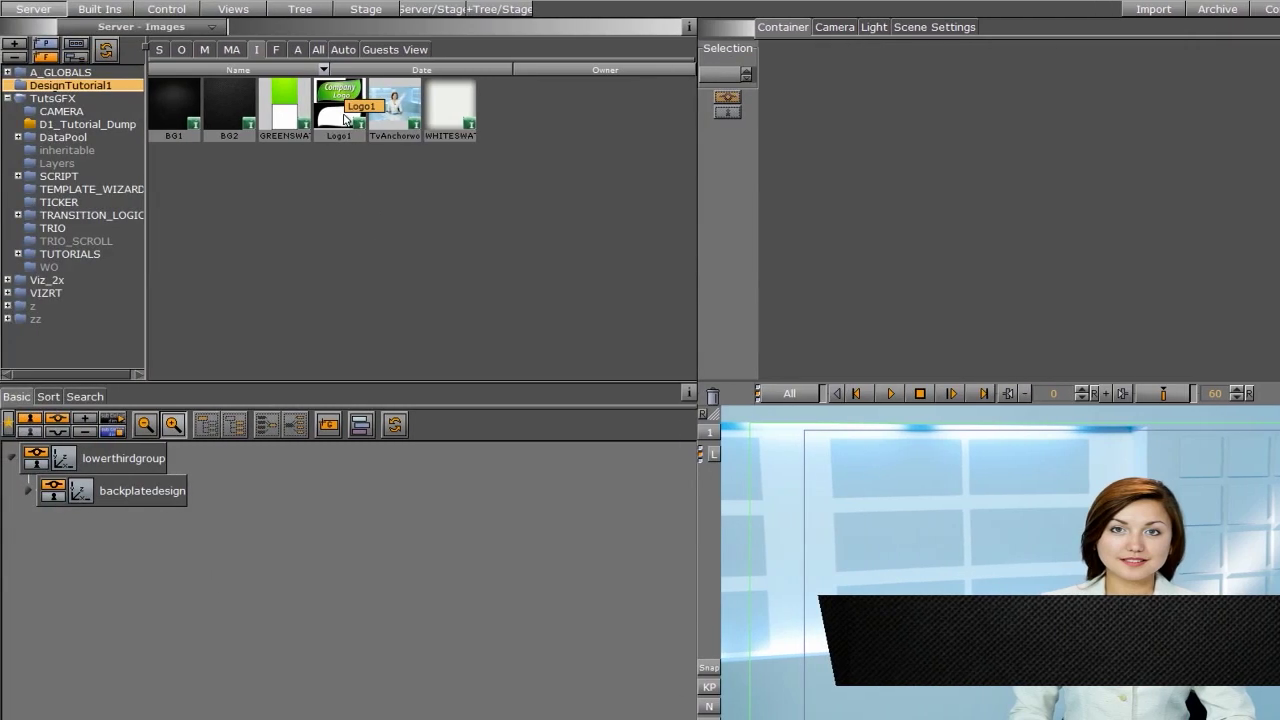
# - Add the Logo1 image inside lowerthirdgroup above backplatedesign, and wrap it in a parent group named logo
pyautogui.moveTo(345, 120); pyautogui.dragTo(200, 460)
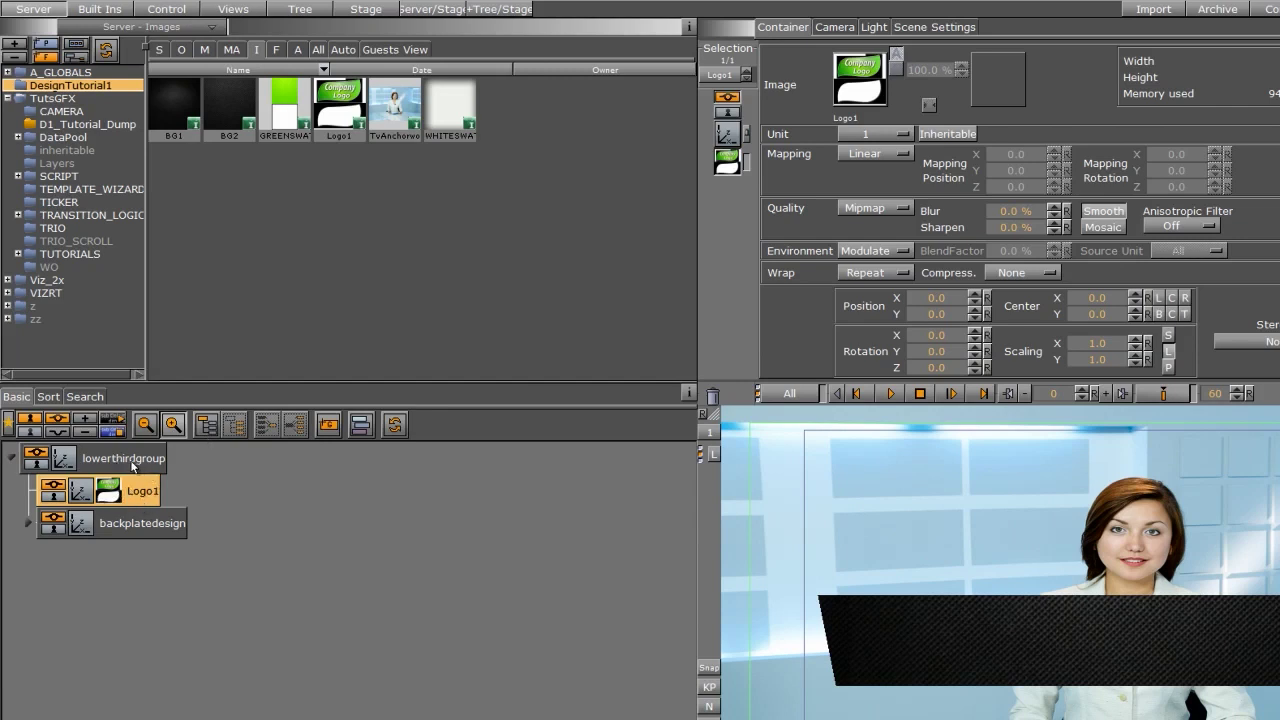
pyautogui.click(213, 437)
pyautogui.doubleClick(120, 489)
pyautogui.write('logo')
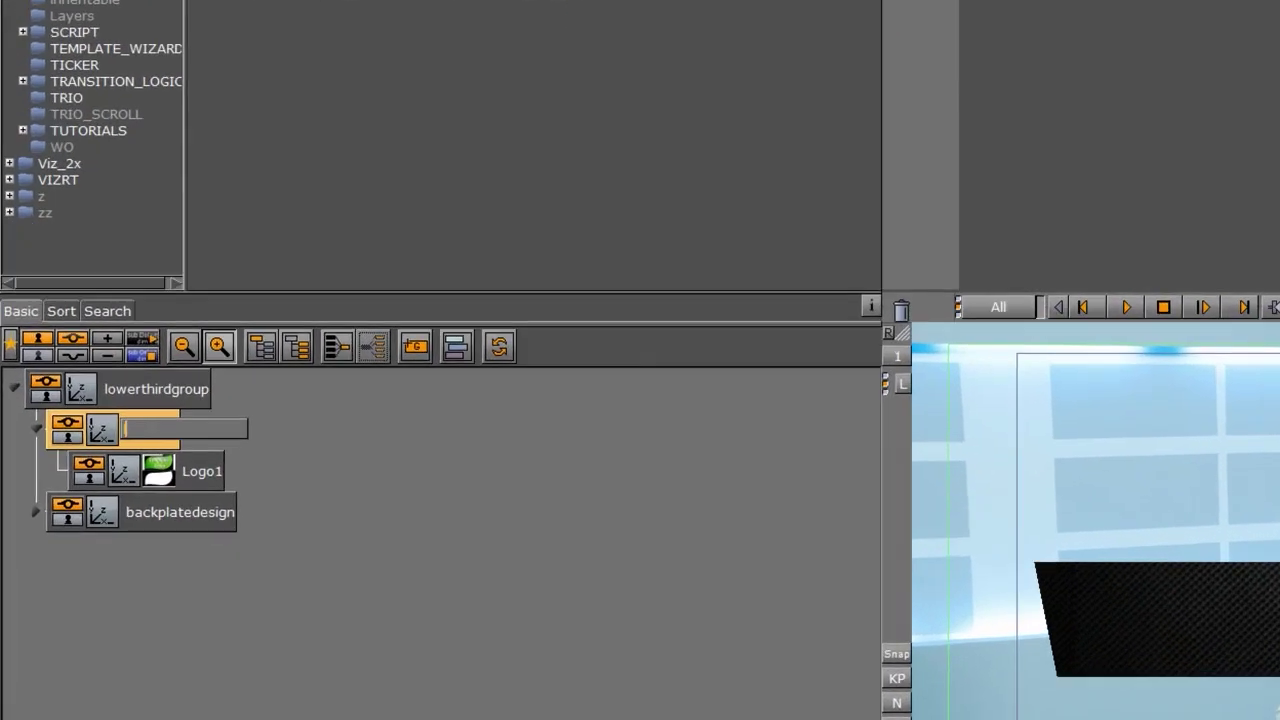
pyautogui.press('Return')
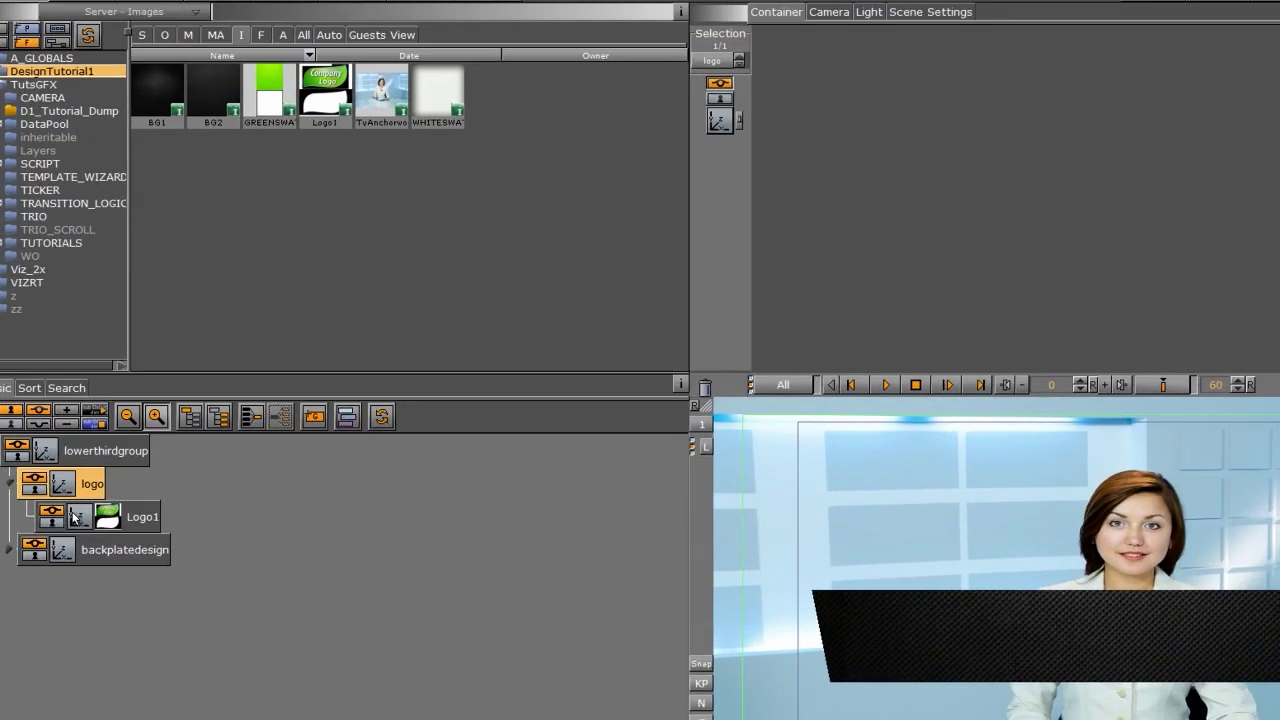
# - Position the Logo1 container at X -218 and Z 1 so it sits in front of the backplate near its slanted end
pyautogui.click(133, 446)
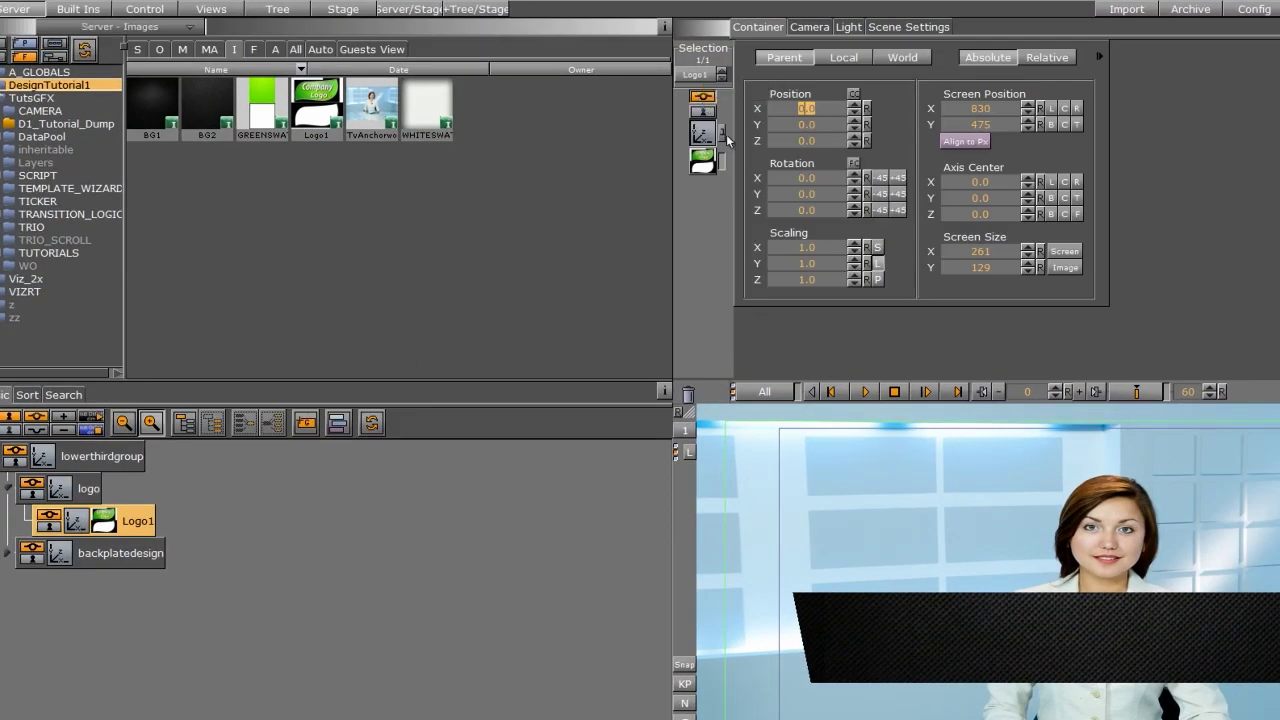
pyautogui.click(856, 139)
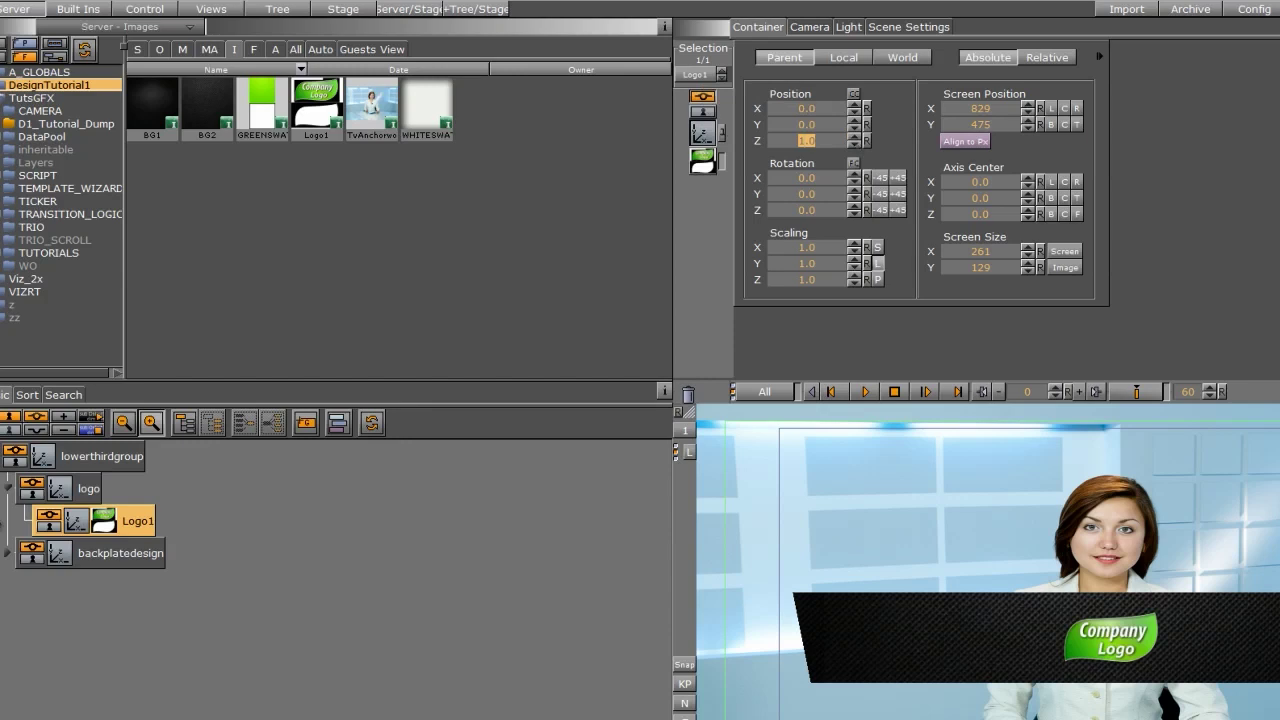
pyautogui.moveTo(826, 110); pyautogui.dragTo(647, 111)
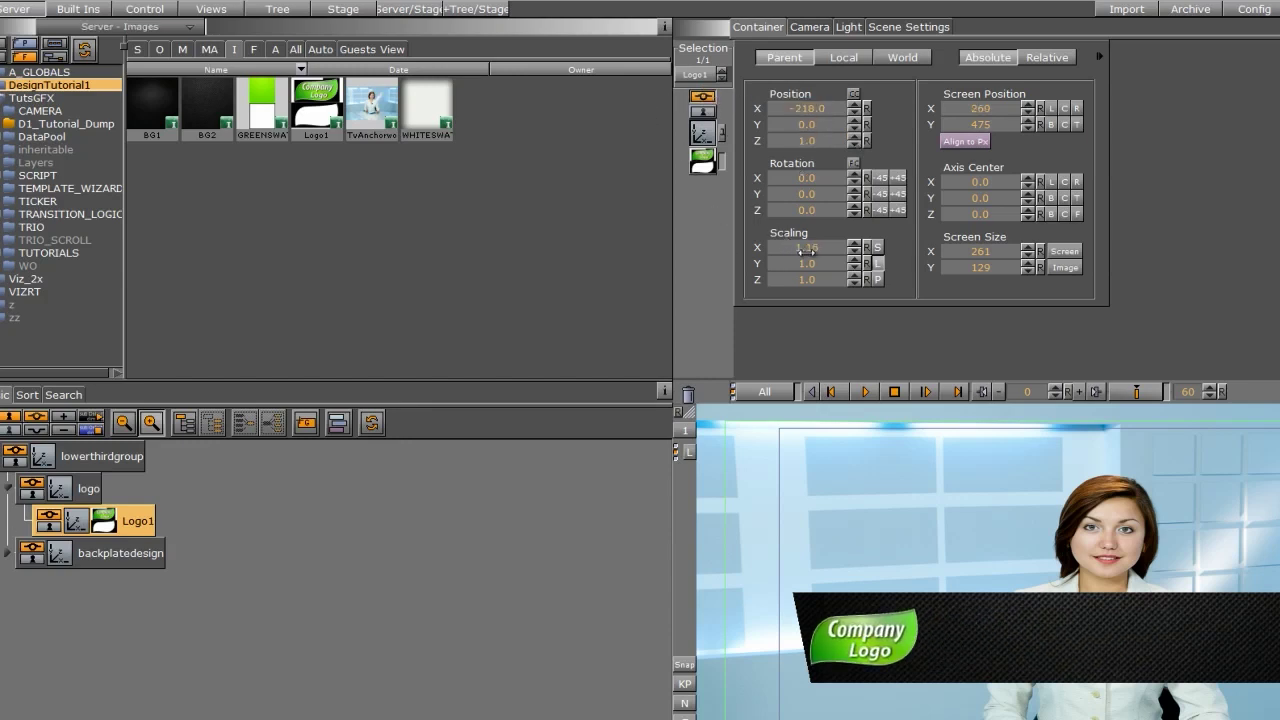
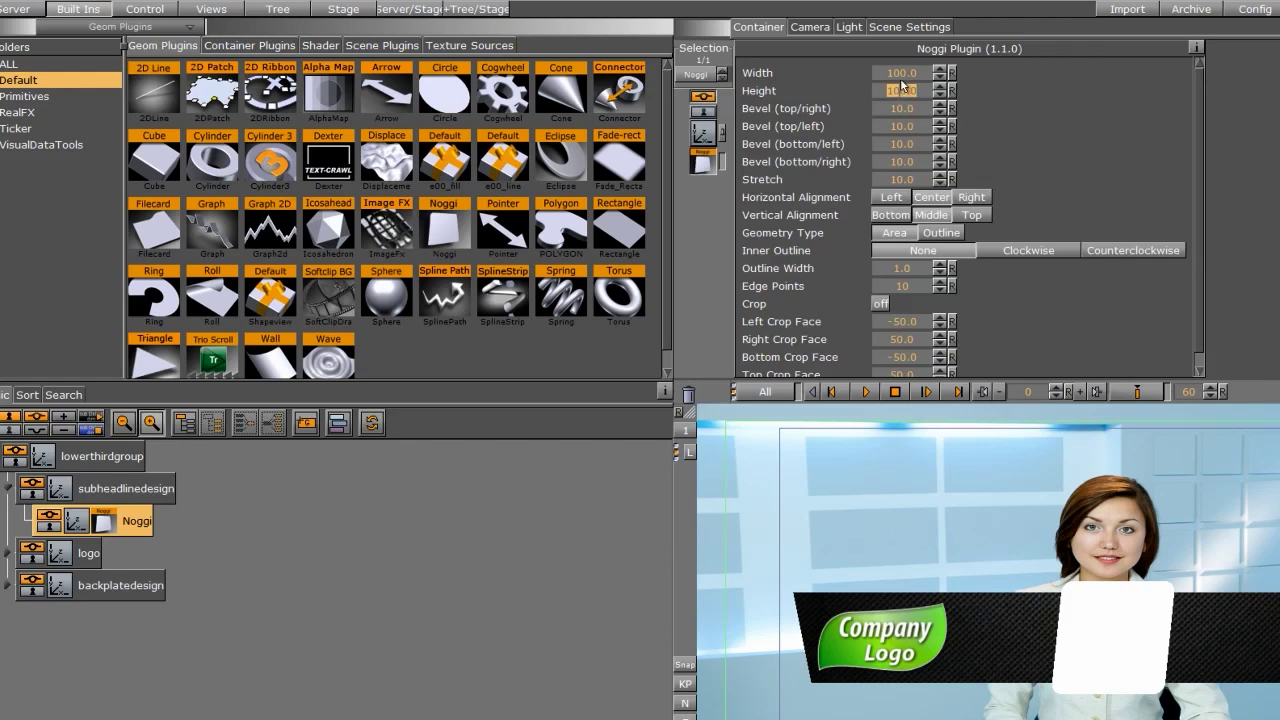
# - Set the Noggi's width to 400 and all four of its corner bevels to 0
pyautogui.click(901, 76)
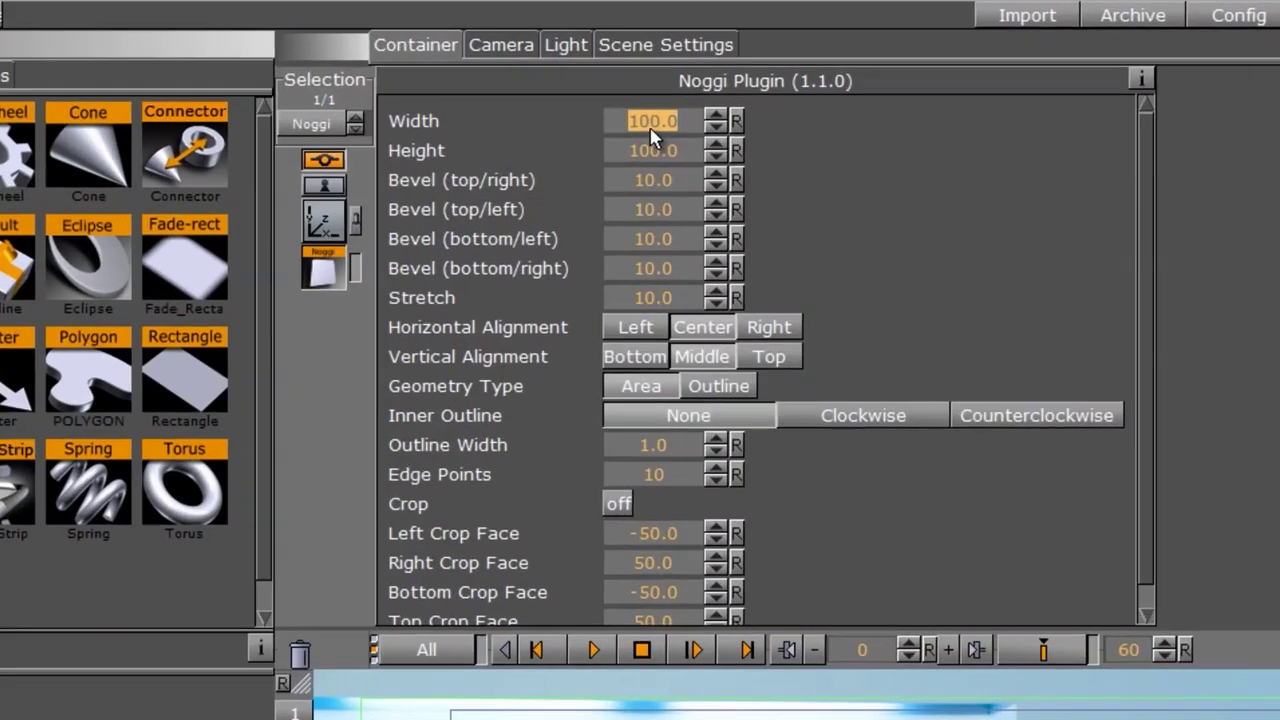
pyautogui.write('400')
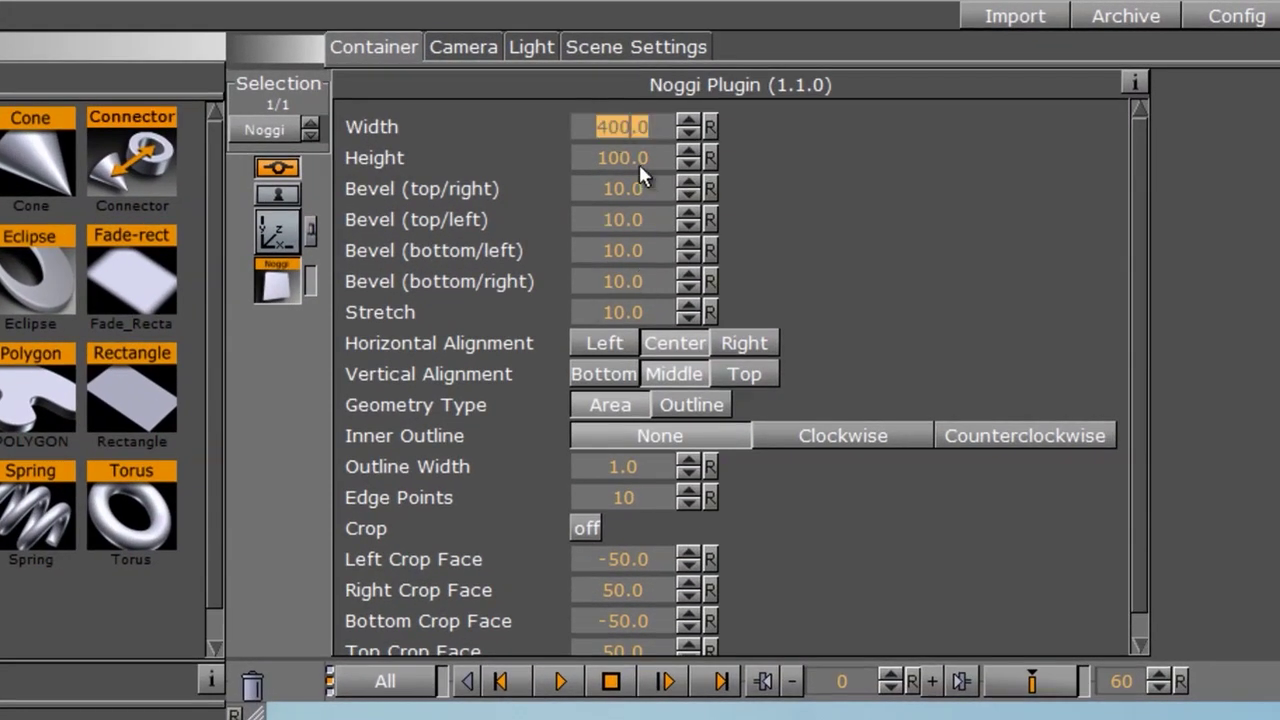
pyautogui.moveTo(638, 189); pyautogui.dragTo(771, 256)
pyautogui.click(646, 222)
pyautogui.write('0')
pyautogui.press('Return')
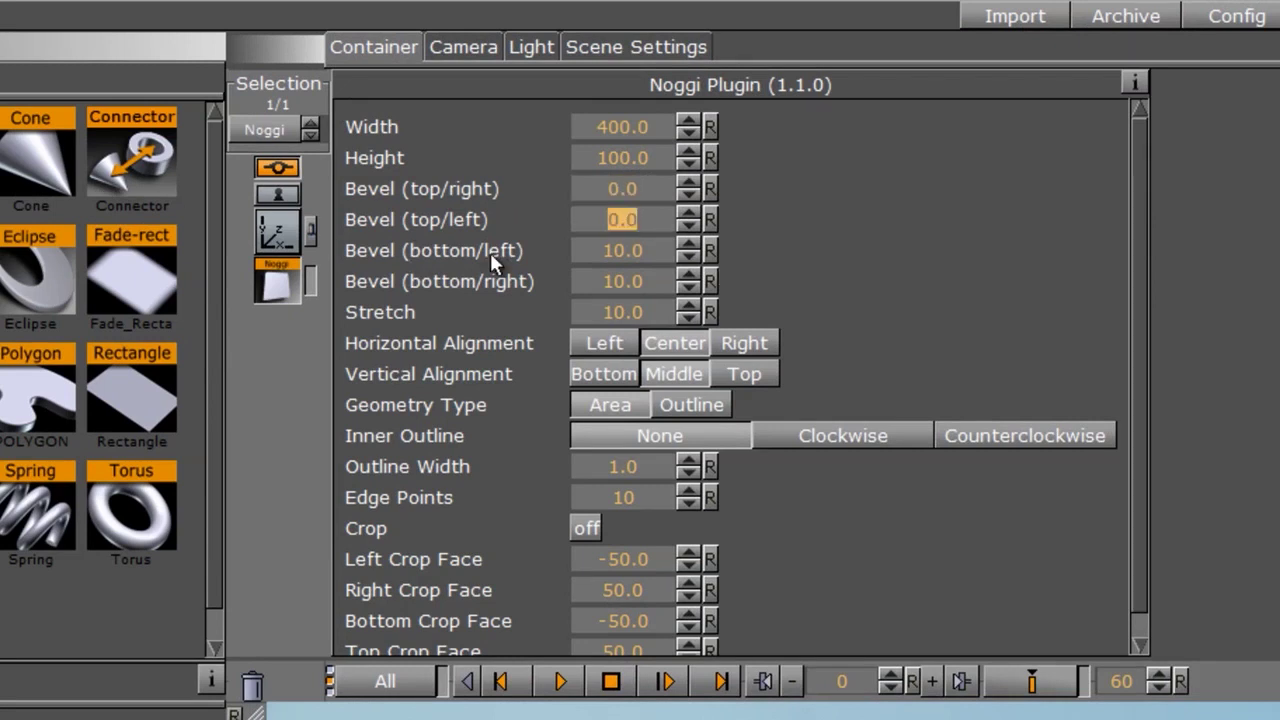
pyautogui.click(646, 250)
pyautogui.write('0')
pyautogui.press('Return')
pyautogui.click(618, 283)
pyautogui.write('0')
pyautogui.press('Return')
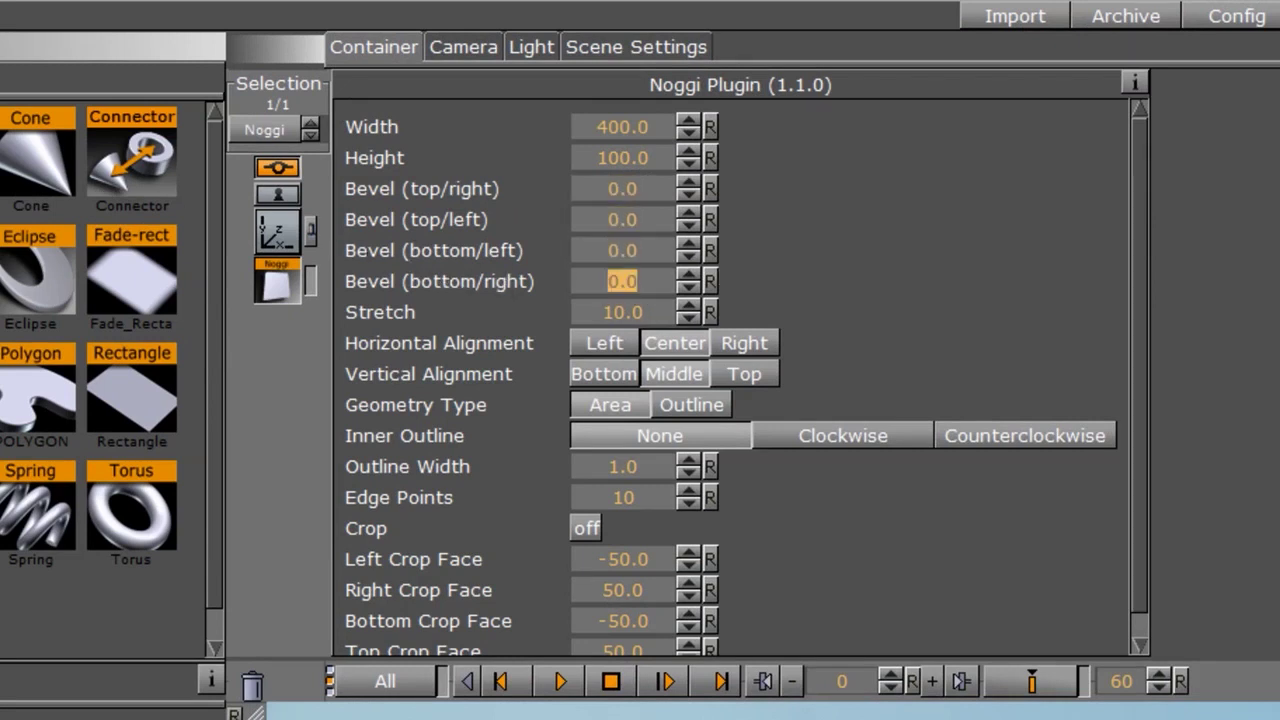
# - Set the Noggi's height to 35 and stretch to -20, and position it at X 74, Y -21, Z 1
pyautogui.moveTo(531, 151); pyautogui.dragTo(480, 152)
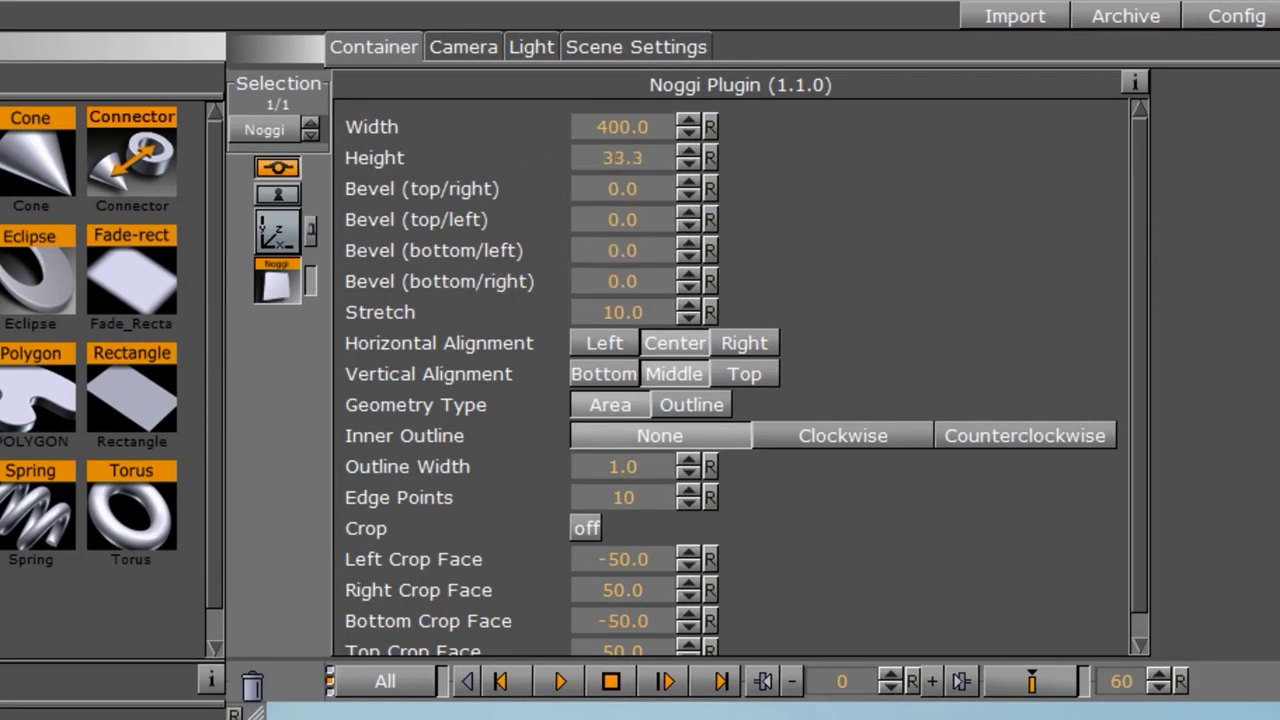
pyautogui.click(622, 158)
pyautogui.click(614, 313)
pyautogui.write('-20')
pyautogui.press('Return')
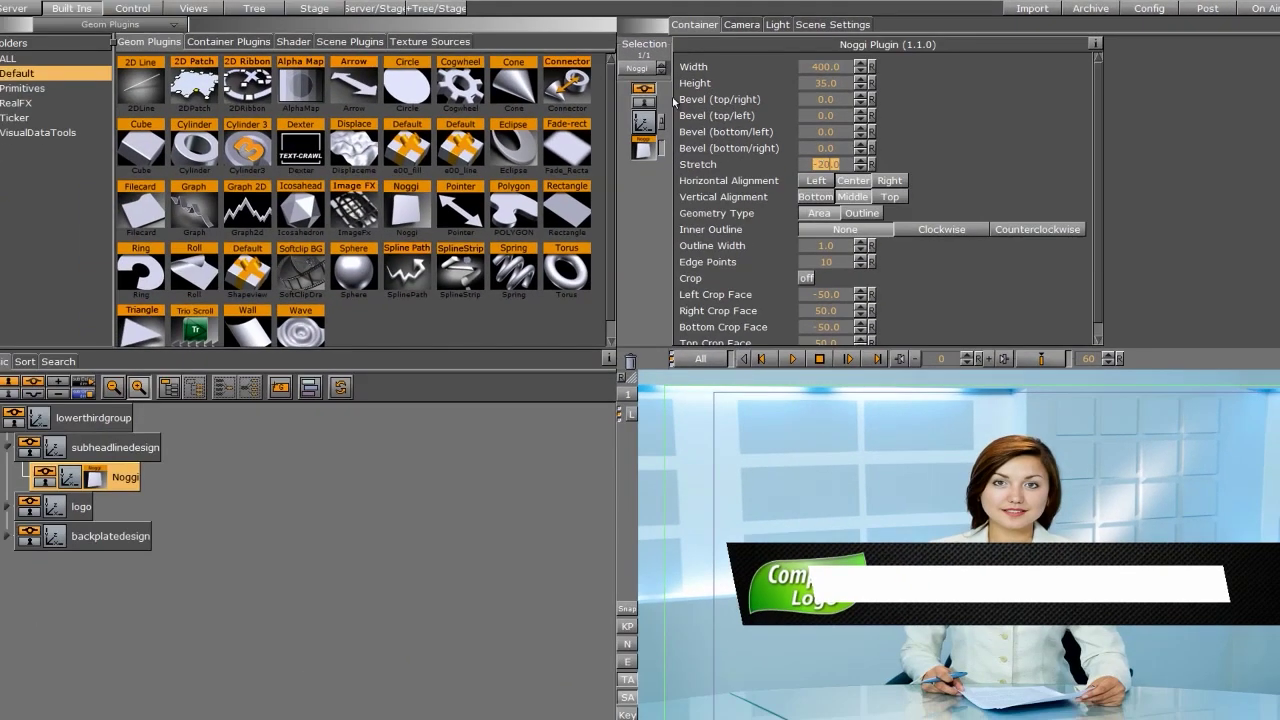
pyautogui.click(562, 146)
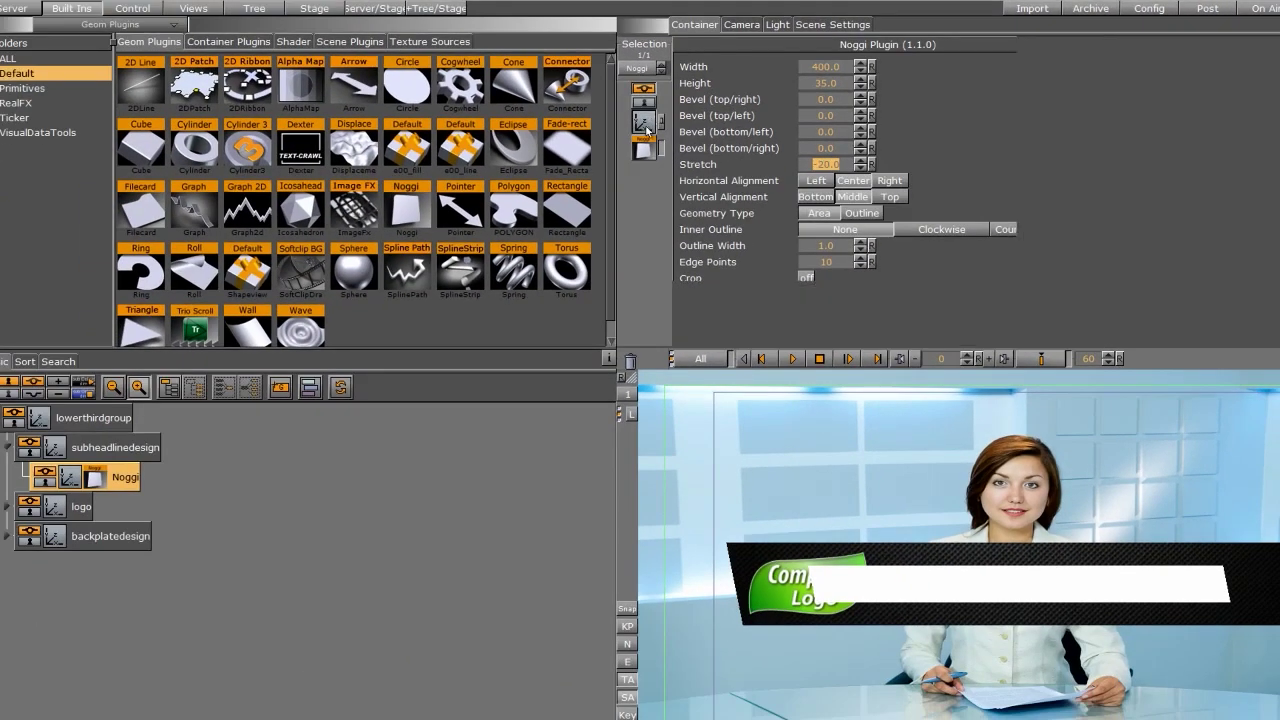
pyautogui.moveTo(720, 103); pyautogui.dragTo(743, 122)
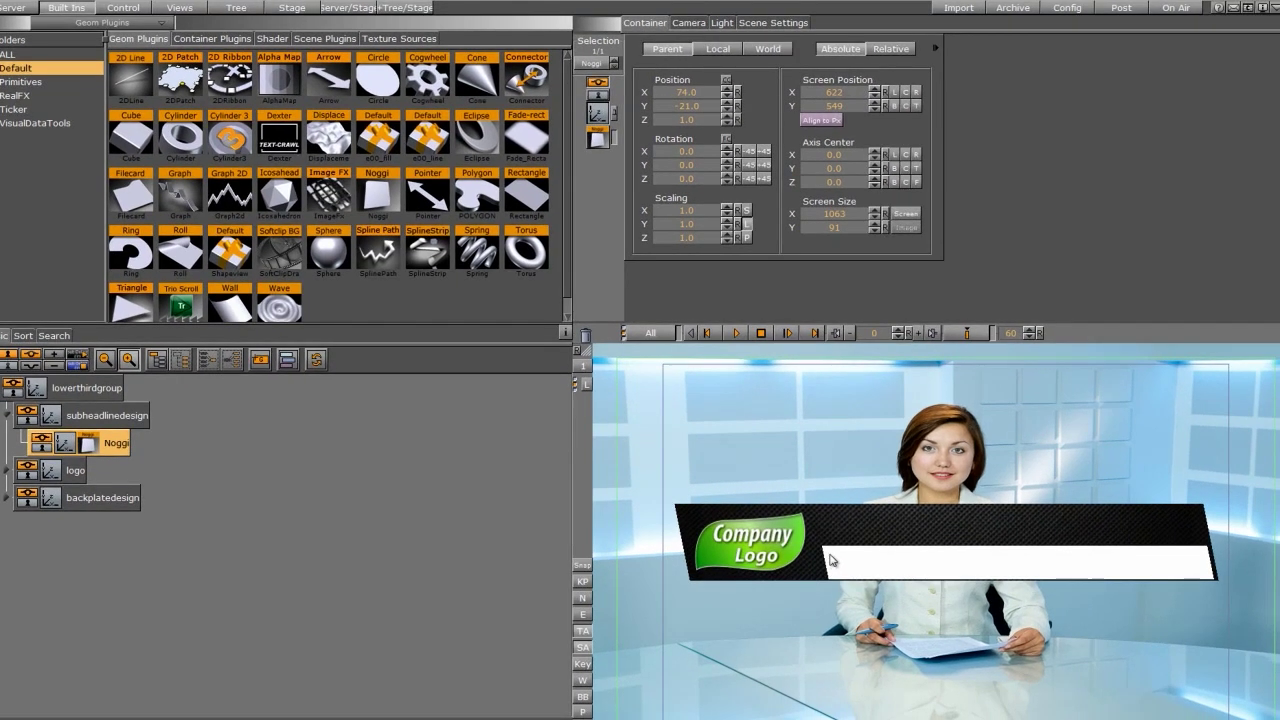
# - Round the Noggi's top-left corner with a bevel of 20
pyautogui.click(87, 445)
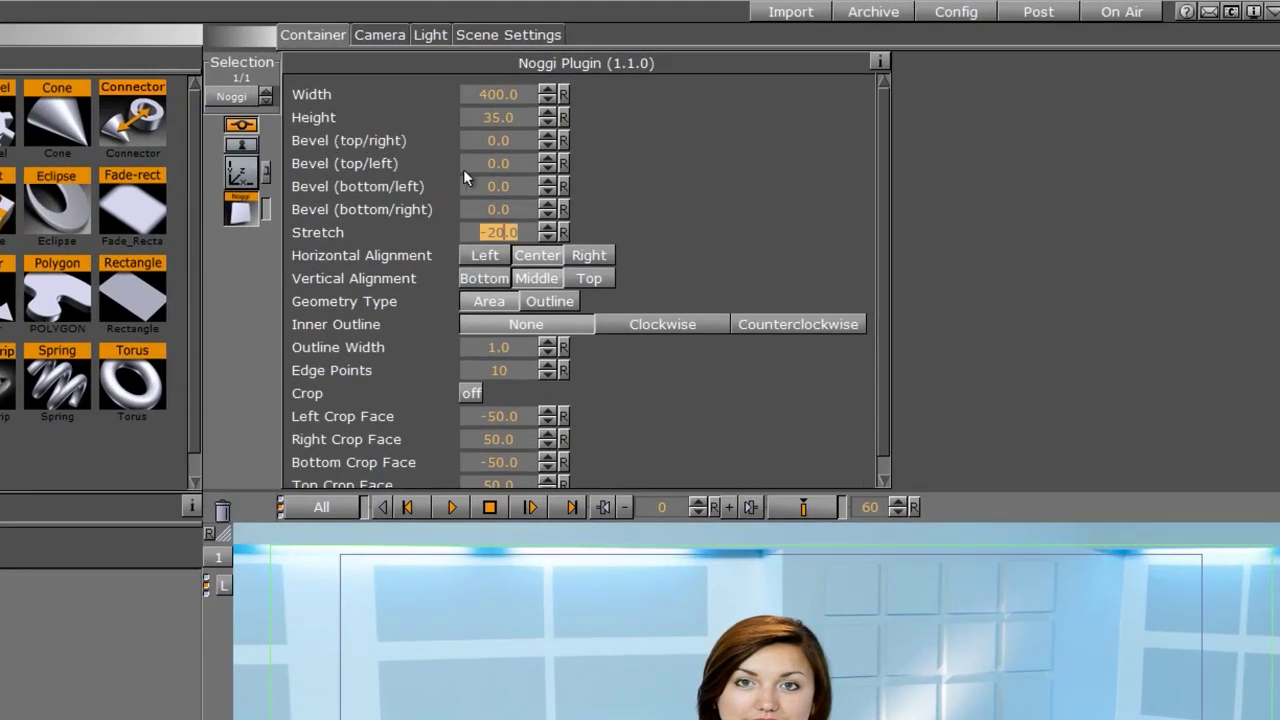
pyautogui.moveTo(482, 166); pyautogui.dragTo(712, 167)
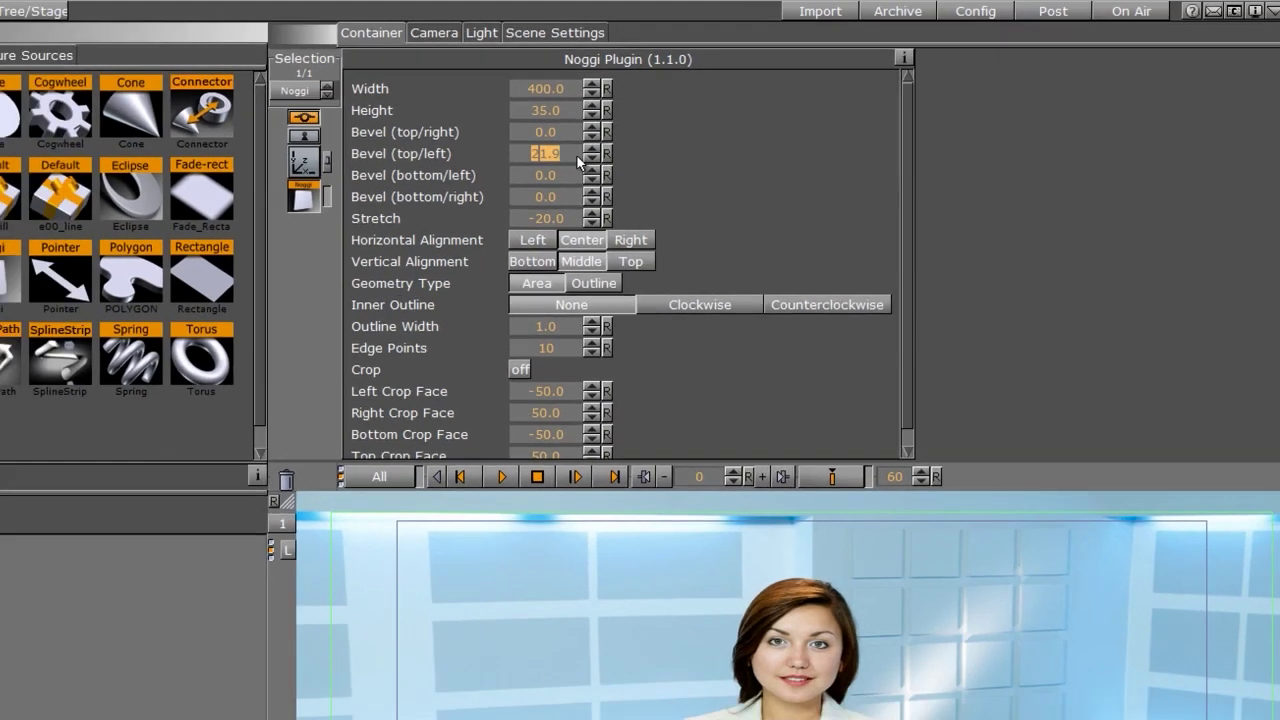
pyautogui.click(530, 164)
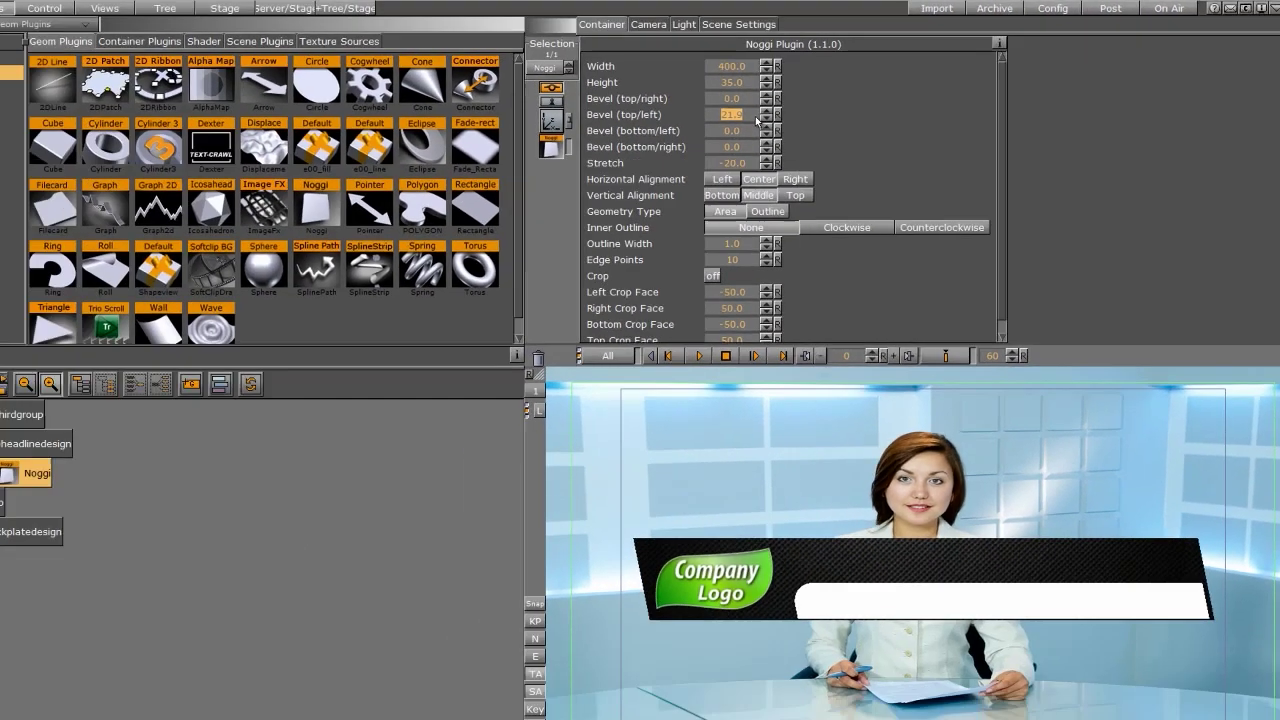
pyautogui.write('20')
pyautogui.press('Return')
# - Apply the GREENSWATCH image from DesignTutorial1 as texture to the Noggi container and open its texture settings
pyautogui.click(12, 7)
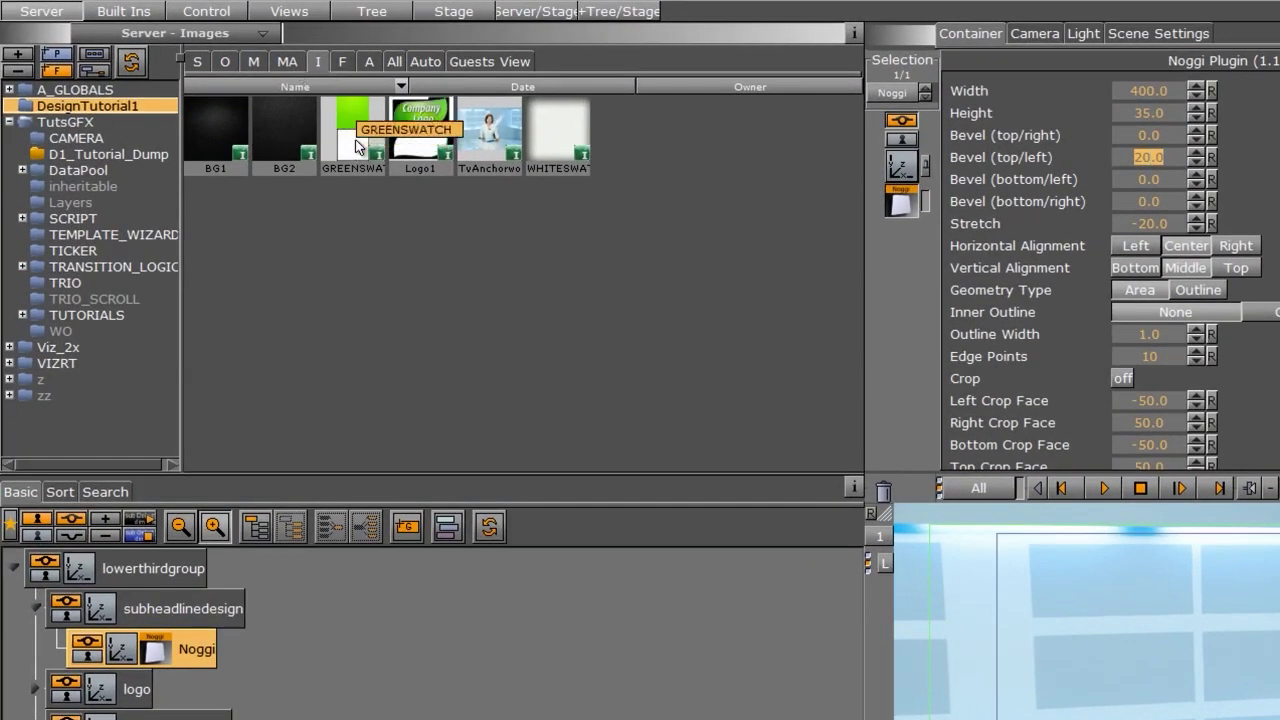
pyautogui.moveTo(353, 121); pyautogui.dragTo(185, 647)
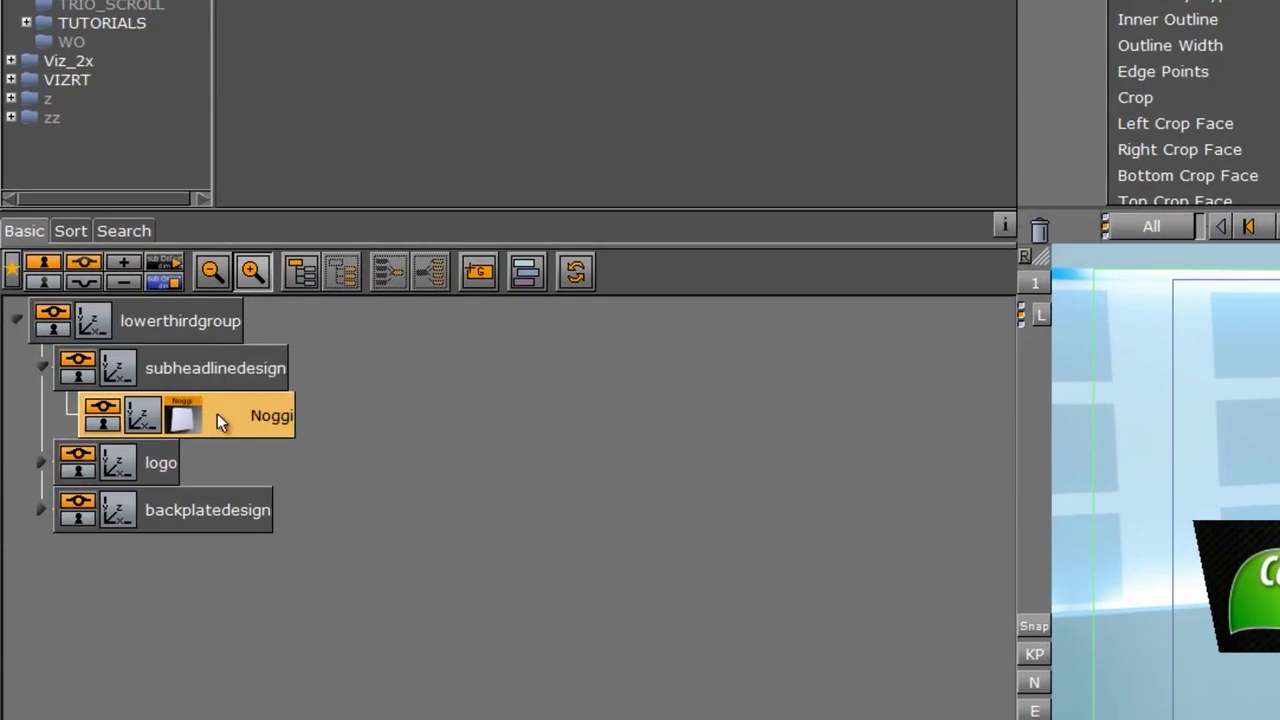
pyautogui.click(229, 418)
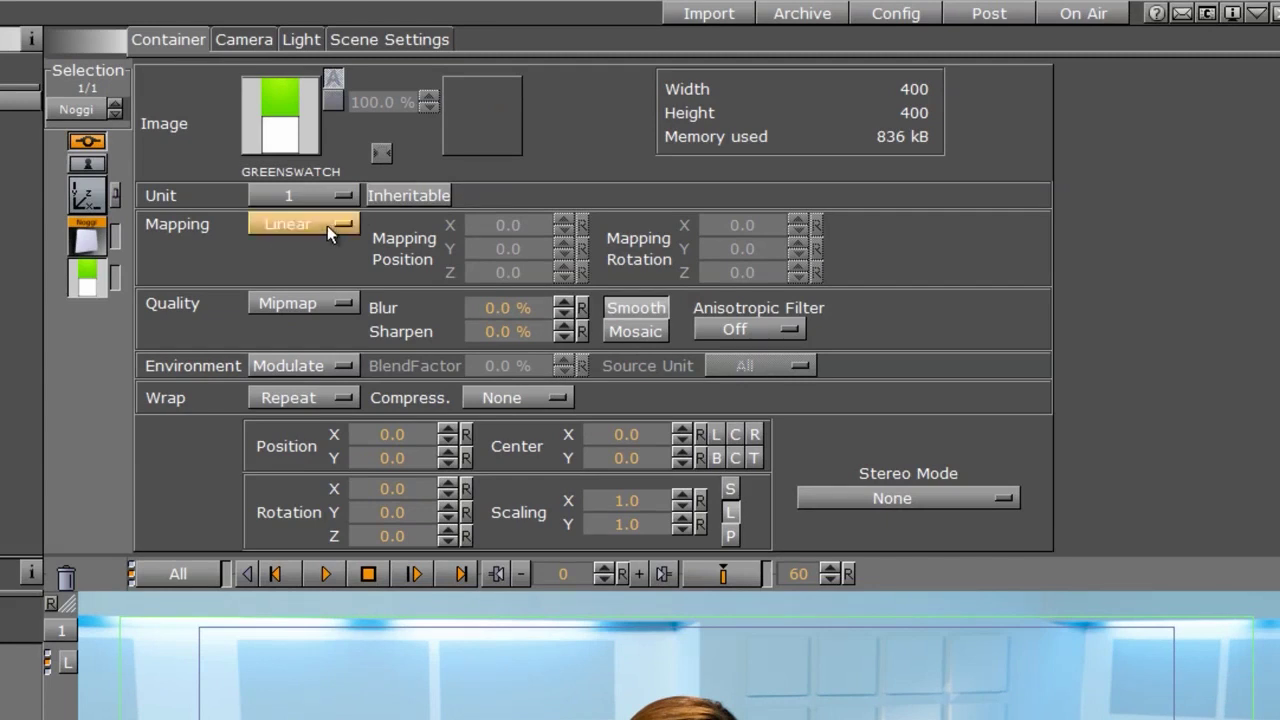
# - Try Vertex mapping on the Noggi's GREENSWATCH texture and switch it back to Linear mapping
pyautogui.click(289, 232)
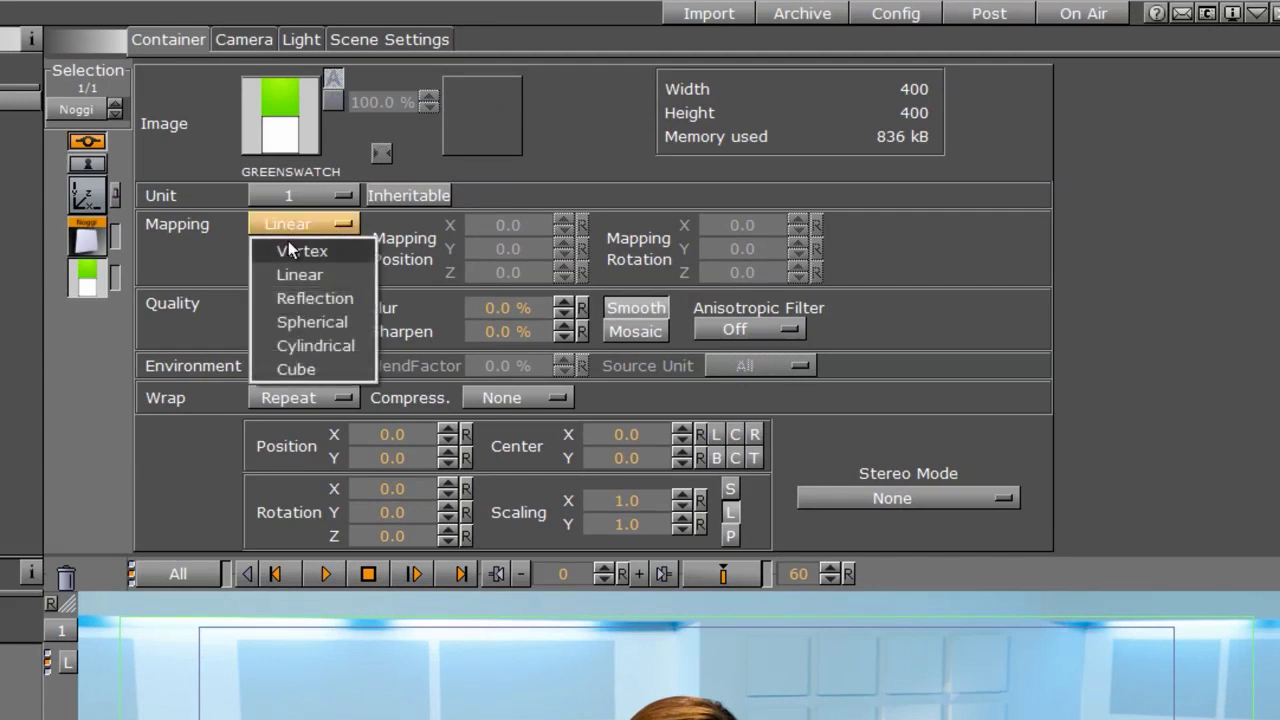
pyautogui.click(288, 249)
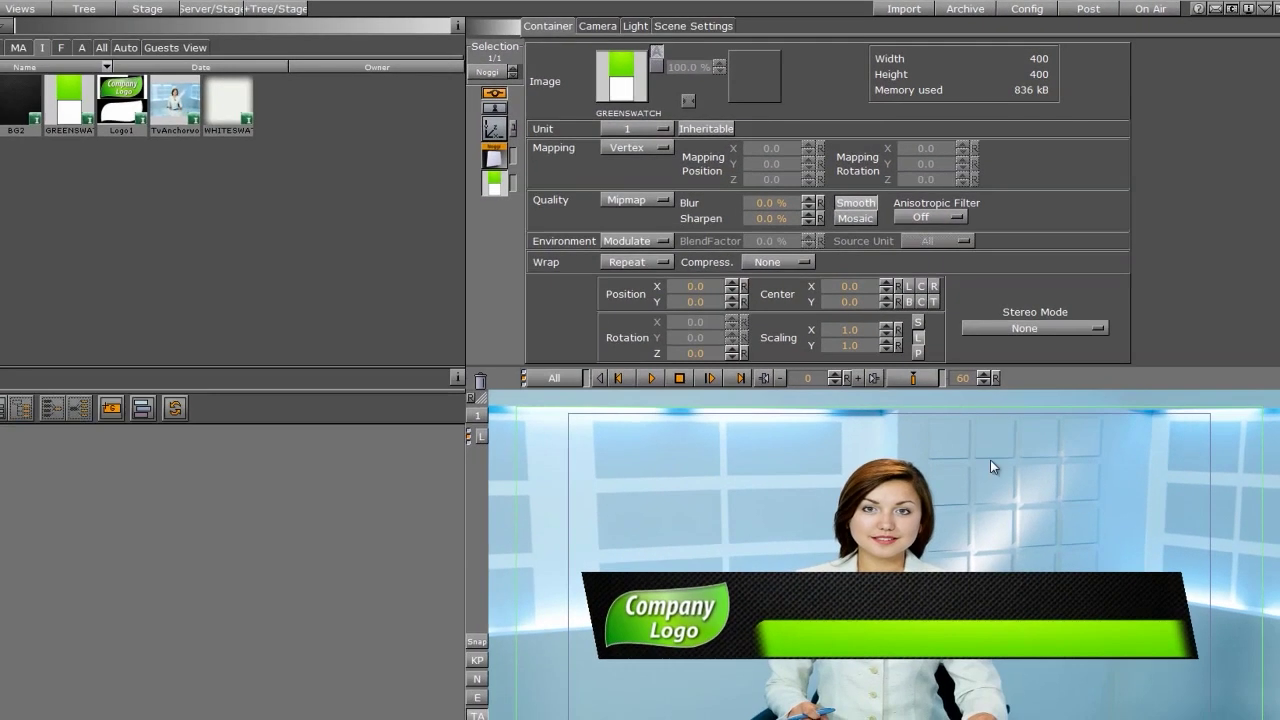
pyautogui.click(507, 175)
pyautogui.click(502, 211)
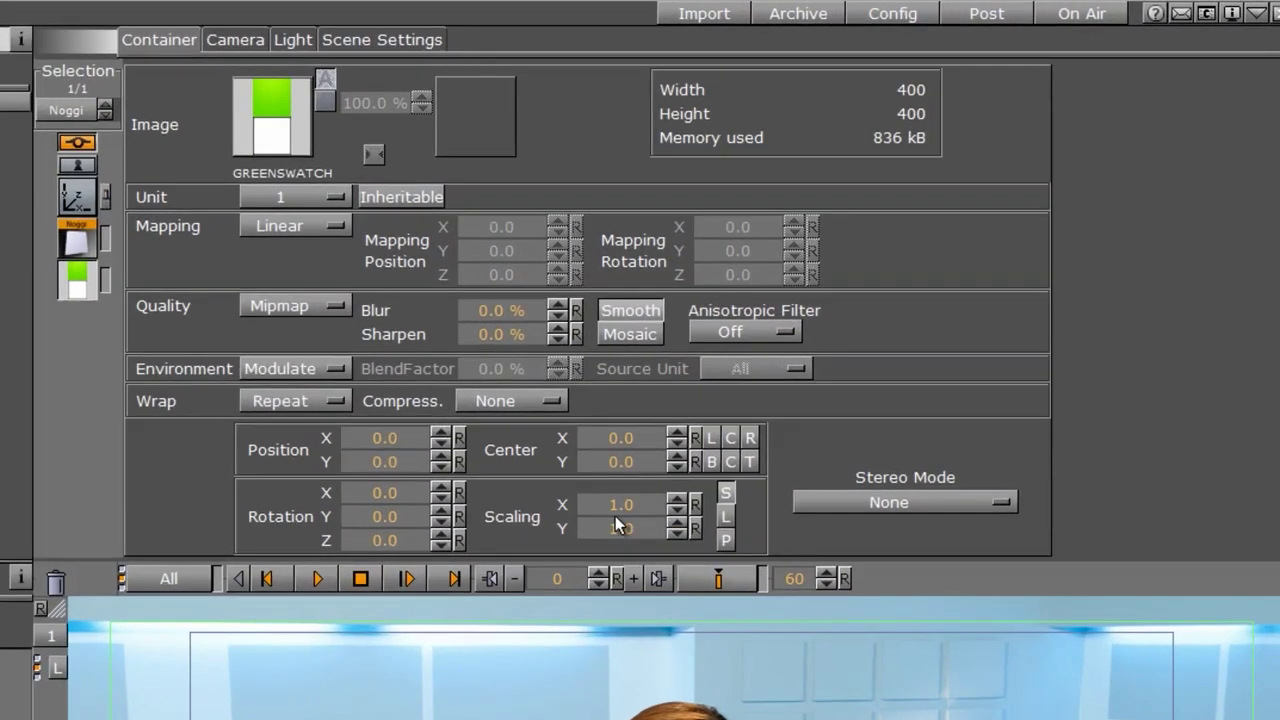
# - Scale the Noggi's GREENSWATCH texture to 4.27 on X and 0.35 on Y
pyautogui.moveTo(605, 504); pyautogui.dragTo(965, 504)
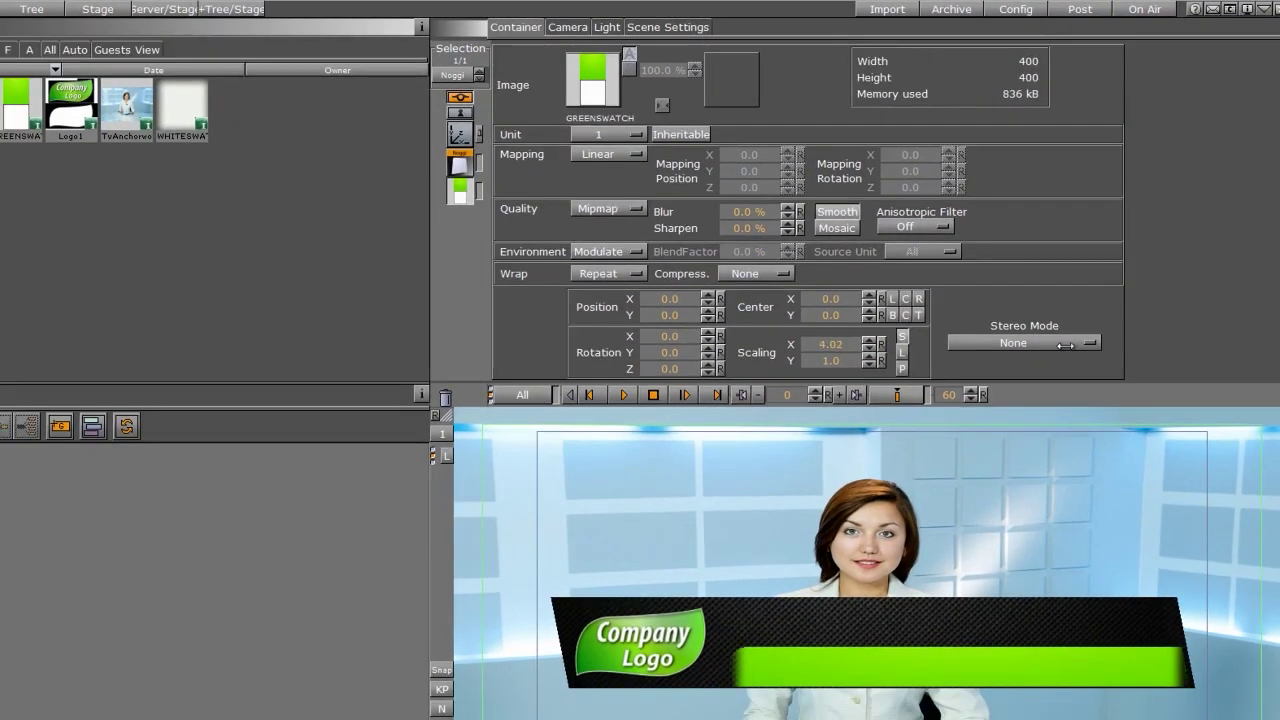
pyautogui.moveTo(1065, 345); pyautogui.dragTo(1020, 360)
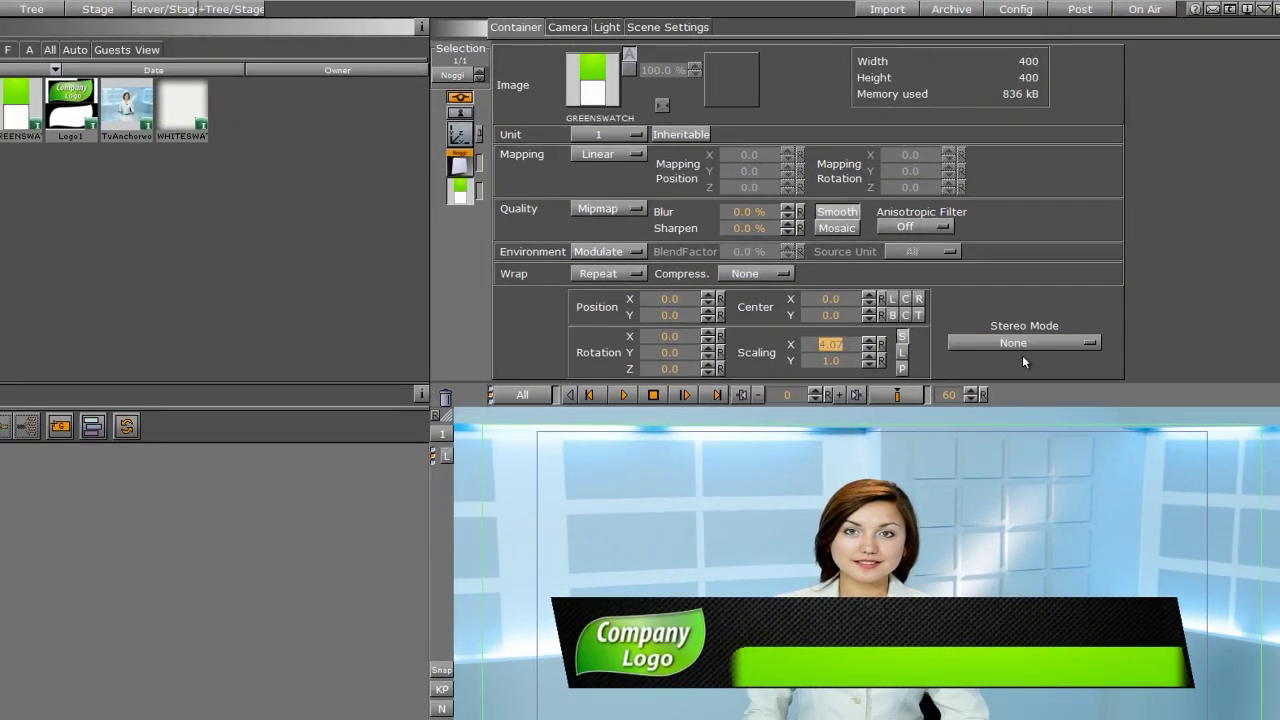
pyautogui.moveTo(824, 364)
pyautogui.mouseDown()
pyautogui.moveTo(777, 364)
pyautogui.moveTo(841, 347)
pyautogui.mouseUp()
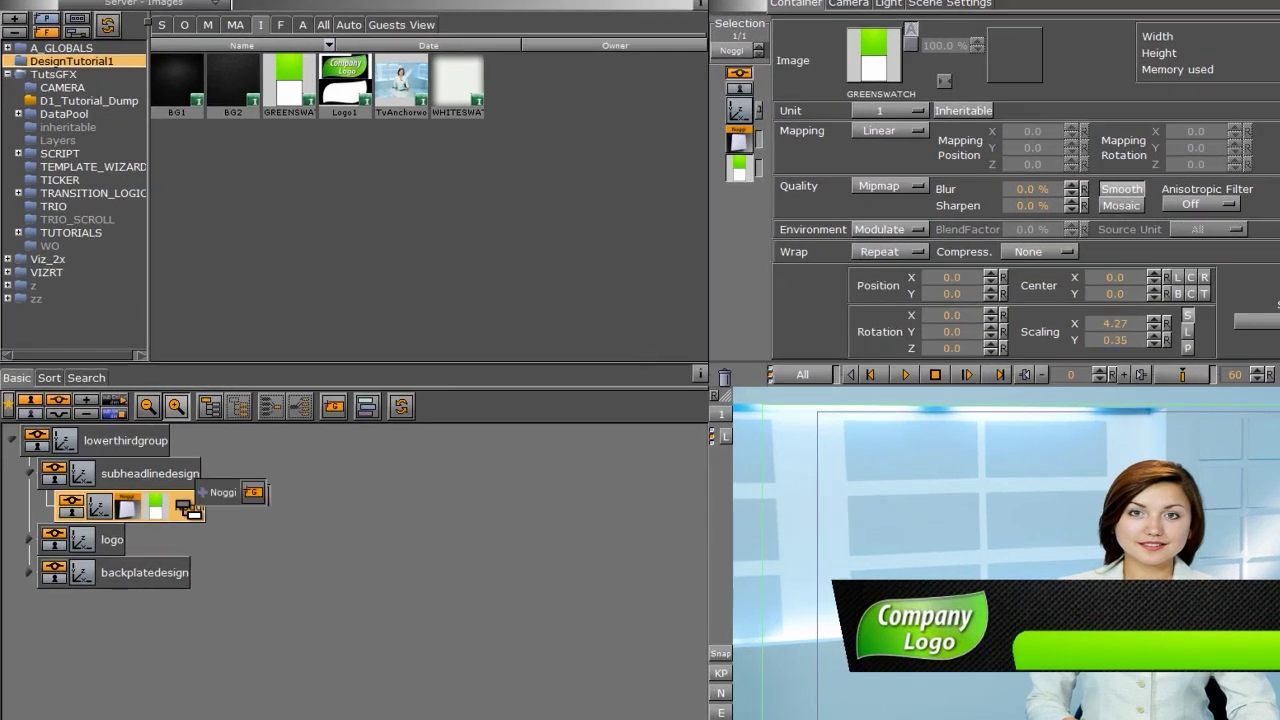
# - Duplicate the green Noggi container inside subheadlinedesign
pyautogui.moveTo(193, 520); pyautogui.dragTo(172, 483)
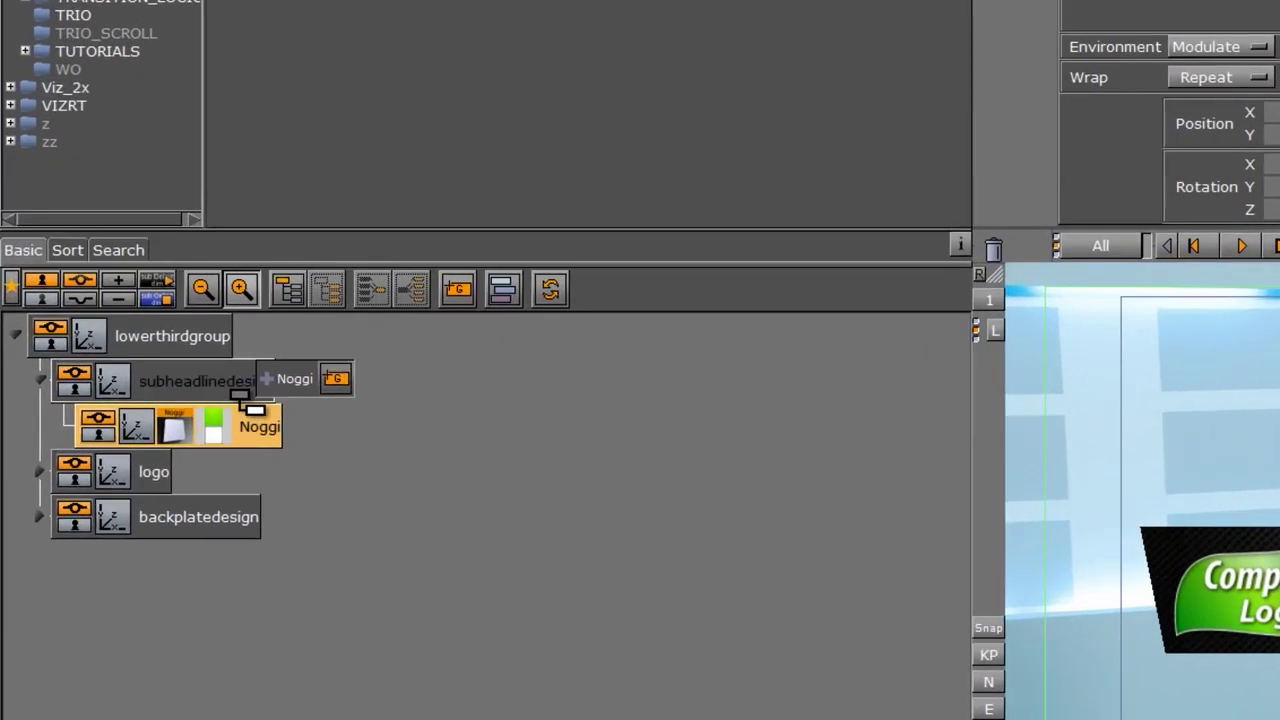
pyautogui.moveTo(240, 398)
pyautogui.mouseDown()
pyautogui.moveTo(258, 429)
pyautogui.moveTo(244, 402)
pyautogui.moveTo(230, 406)
pyautogui.mouseUp()
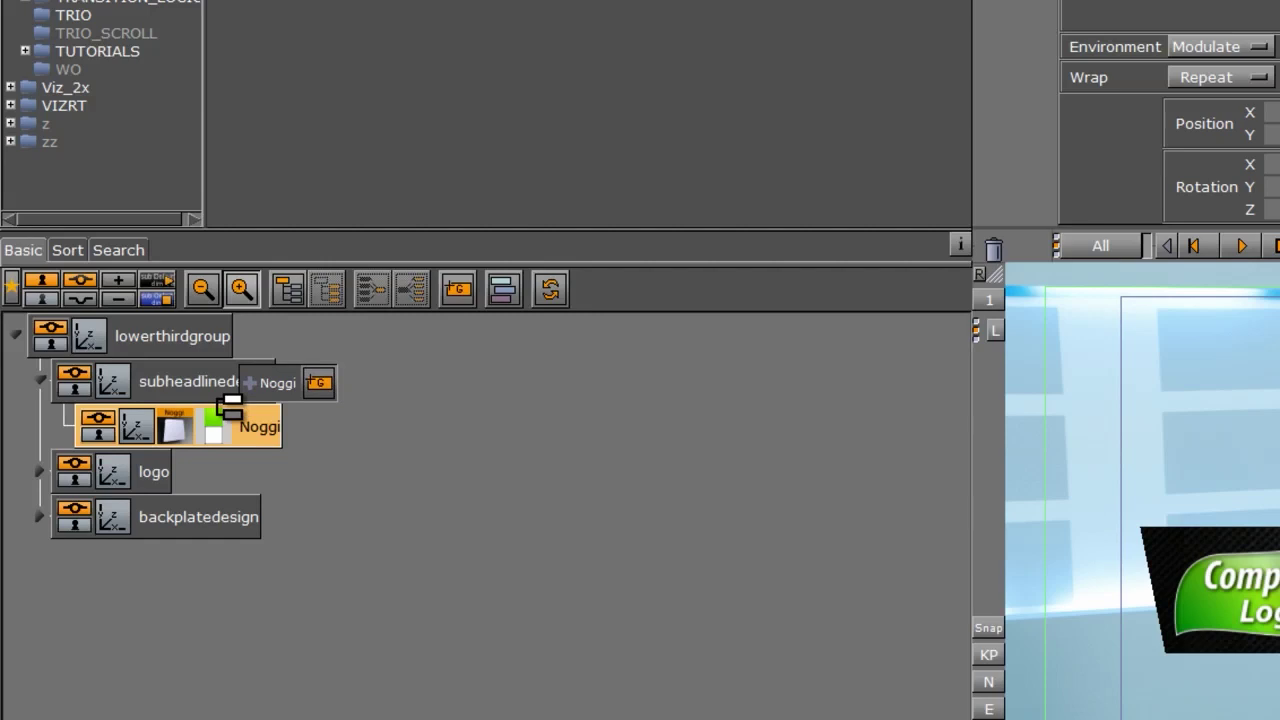
pyautogui.moveTo(230, 405); pyautogui.dragTo(229, 404)
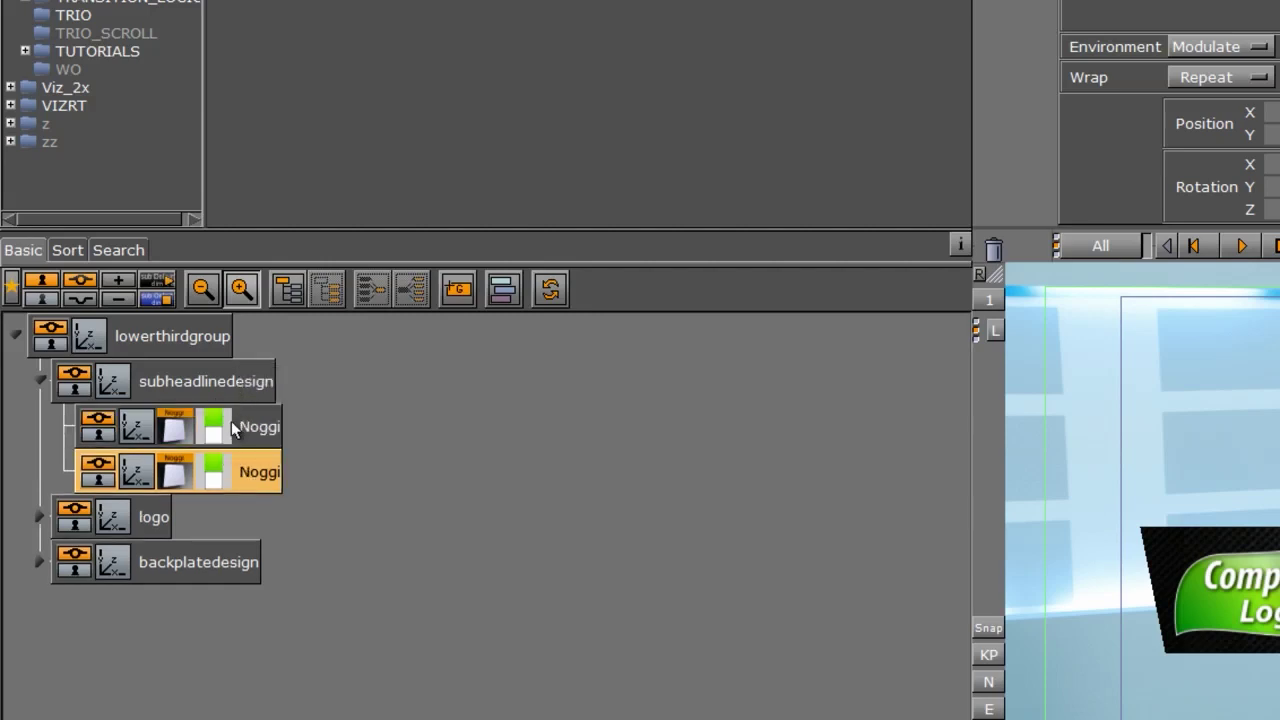
# - Replace the upper Noggi's green texture with the WHITESWATCH image and set its Z position to 2
pyautogui.moveTo(854, 252); pyautogui.dragTo(988, 247)
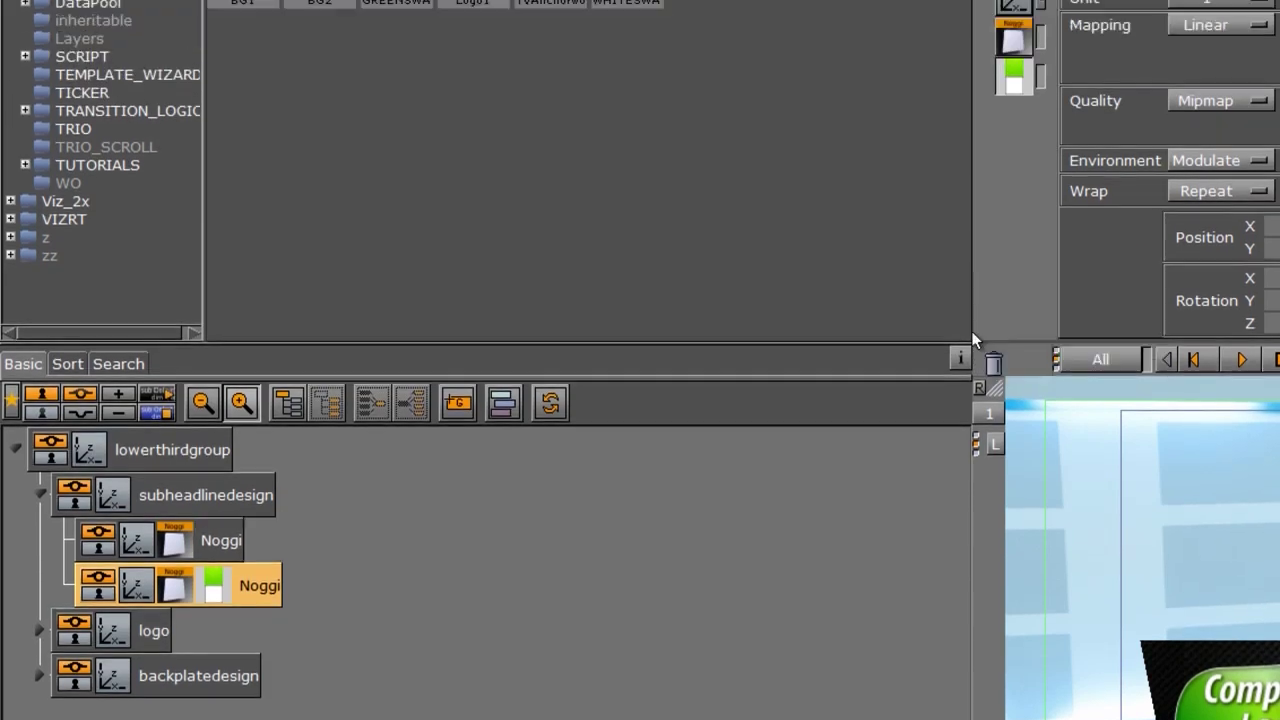
pyautogui.moveTo(624, 162); pyautogui.dragTo(213, 719)
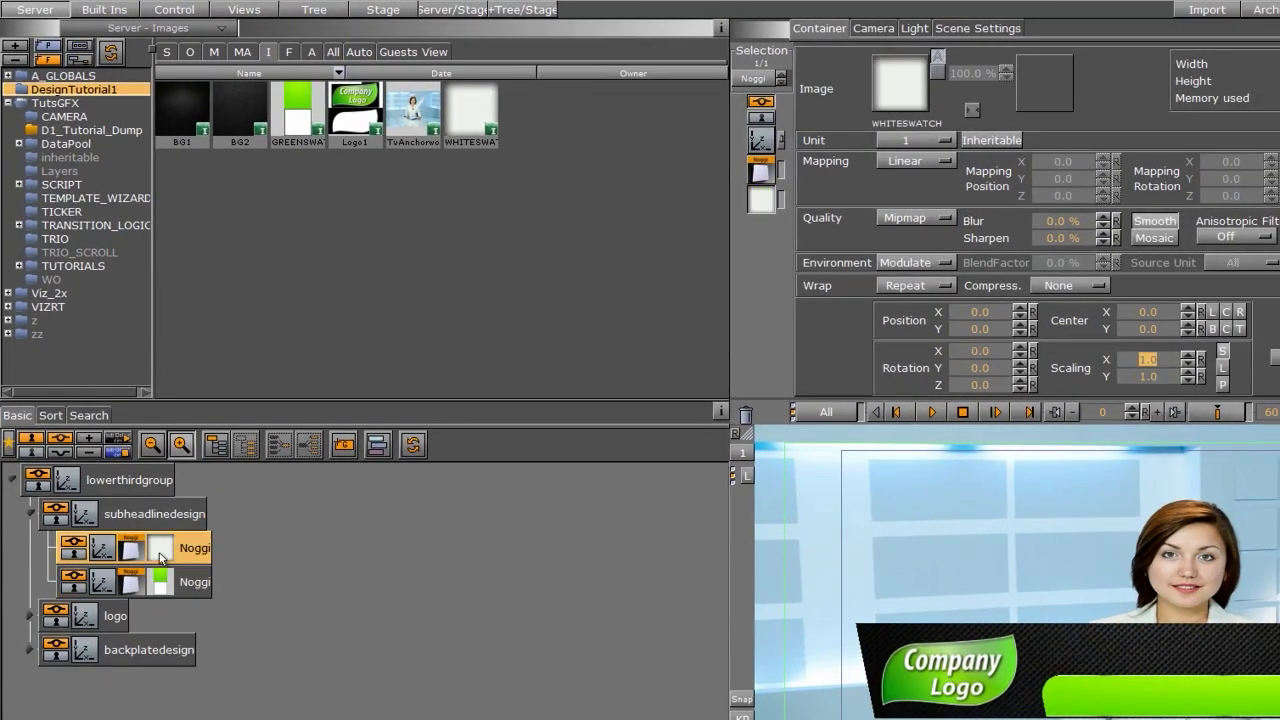
pyautogui.click(102, 548)
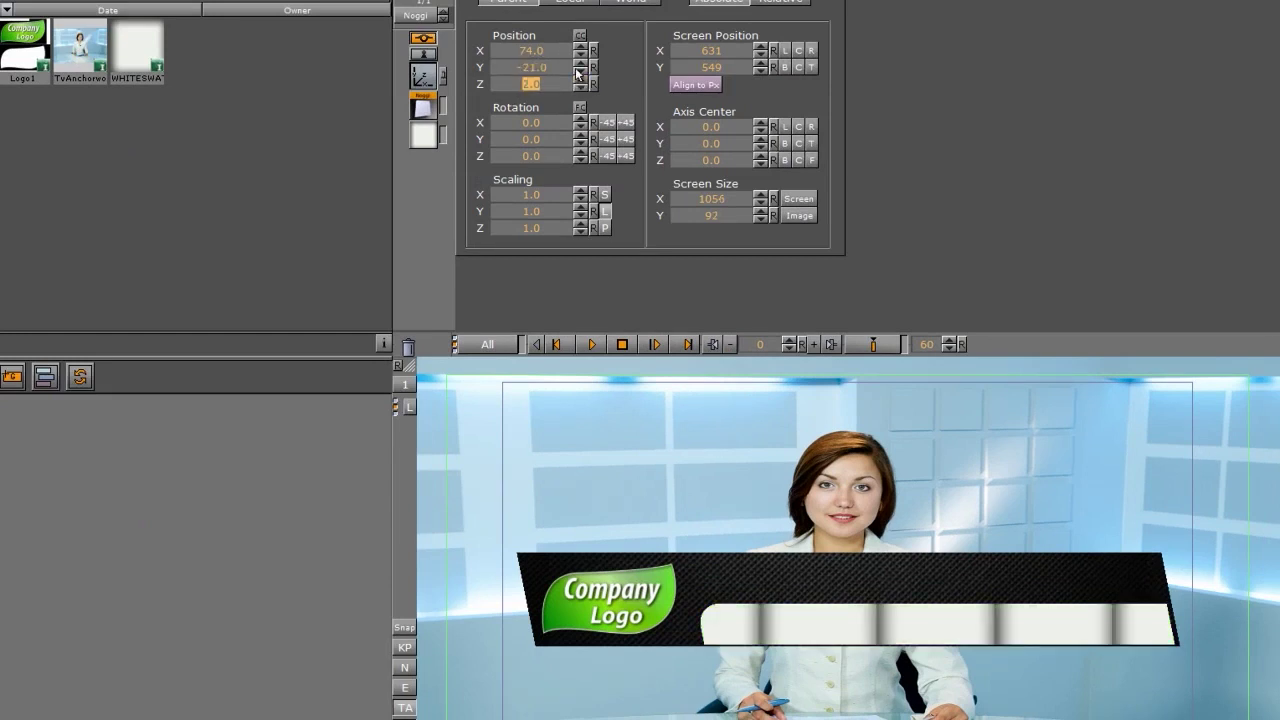
# - Shrink the white Noggi to a width of 383.1 and a height of 30.7, leaving a green border around it
pyautogui.click(423, 108)
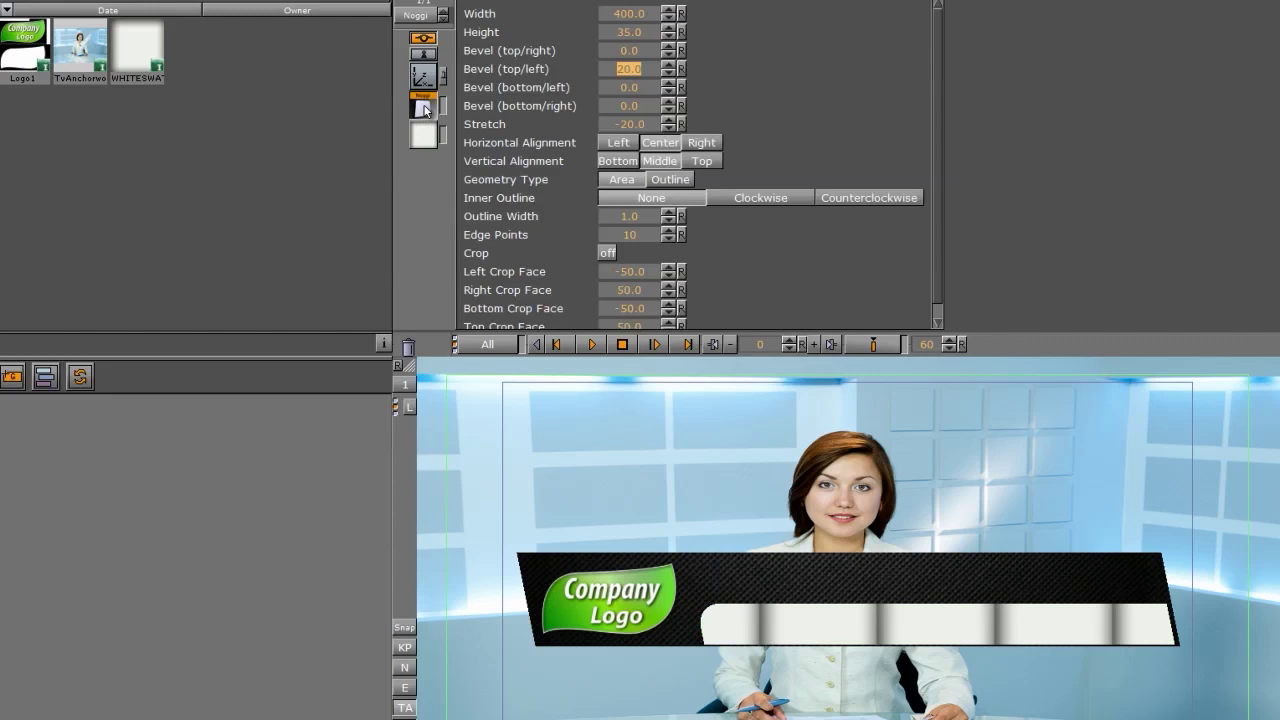
pyautogui.moveTo(604, 15)
pyautogui.mouseDown()
pyautogui.moveTo(572, 15)
pyautogui.moveTo(620, 31)
pyautogui.moveTo(596, 36)
pyautogui.mouseUp()
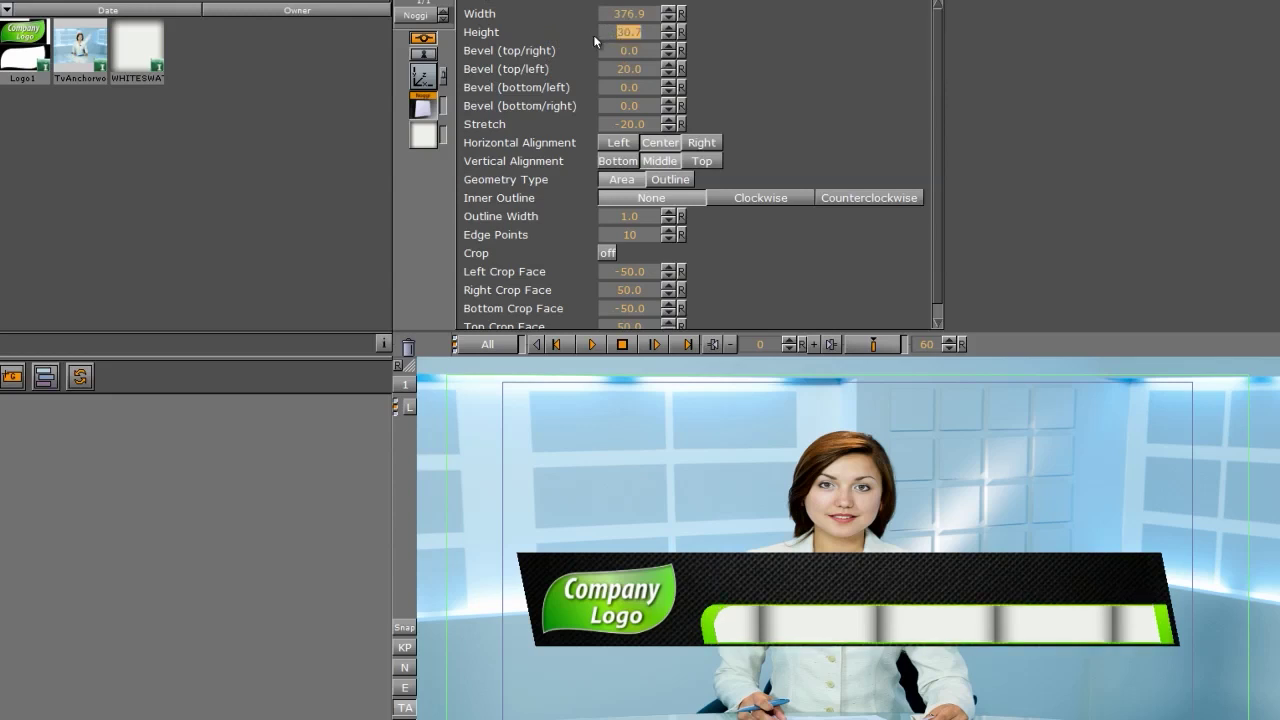
pyautogui.moveTo(626, 13); pyautogui.dragTo(691, 17)
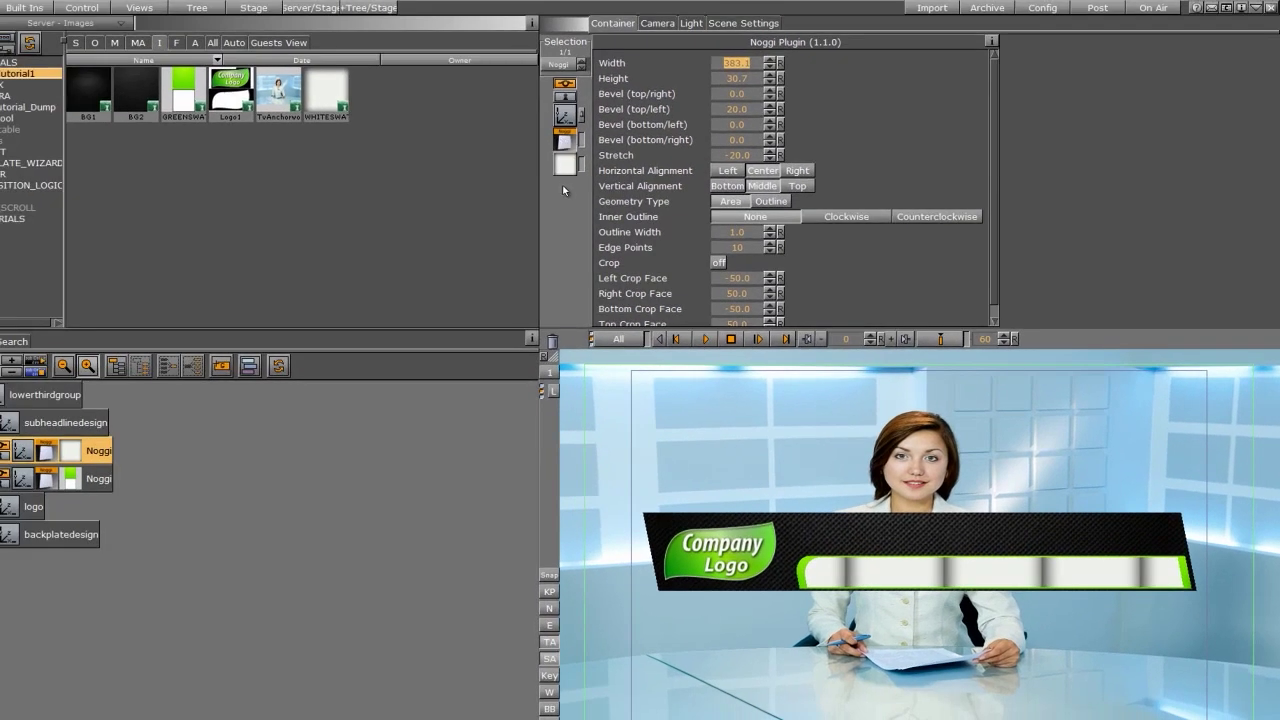
# - Scale the white Noggi's WHITESWATCH texture to 3.89 on X and 0.31 on Y
pyautogui.click(564, 168)
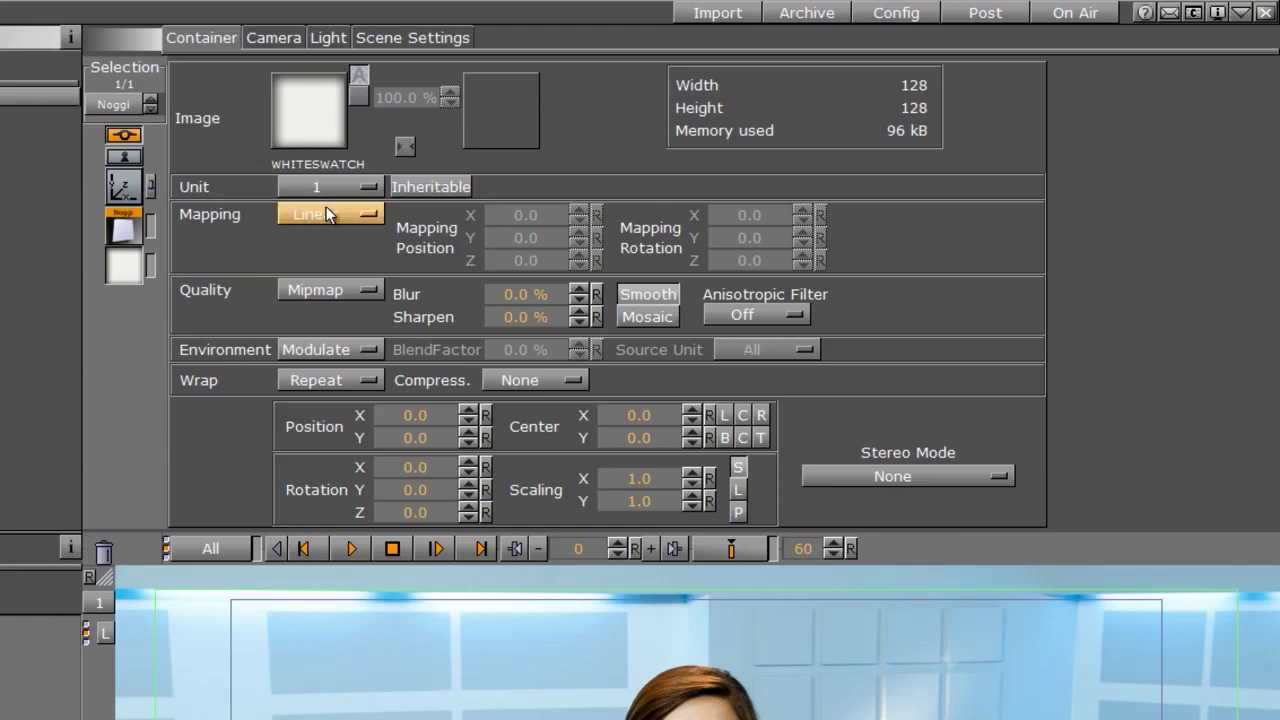
pyautogui.moveTo(613, 478); pyautogui.dragTo(930, 422)
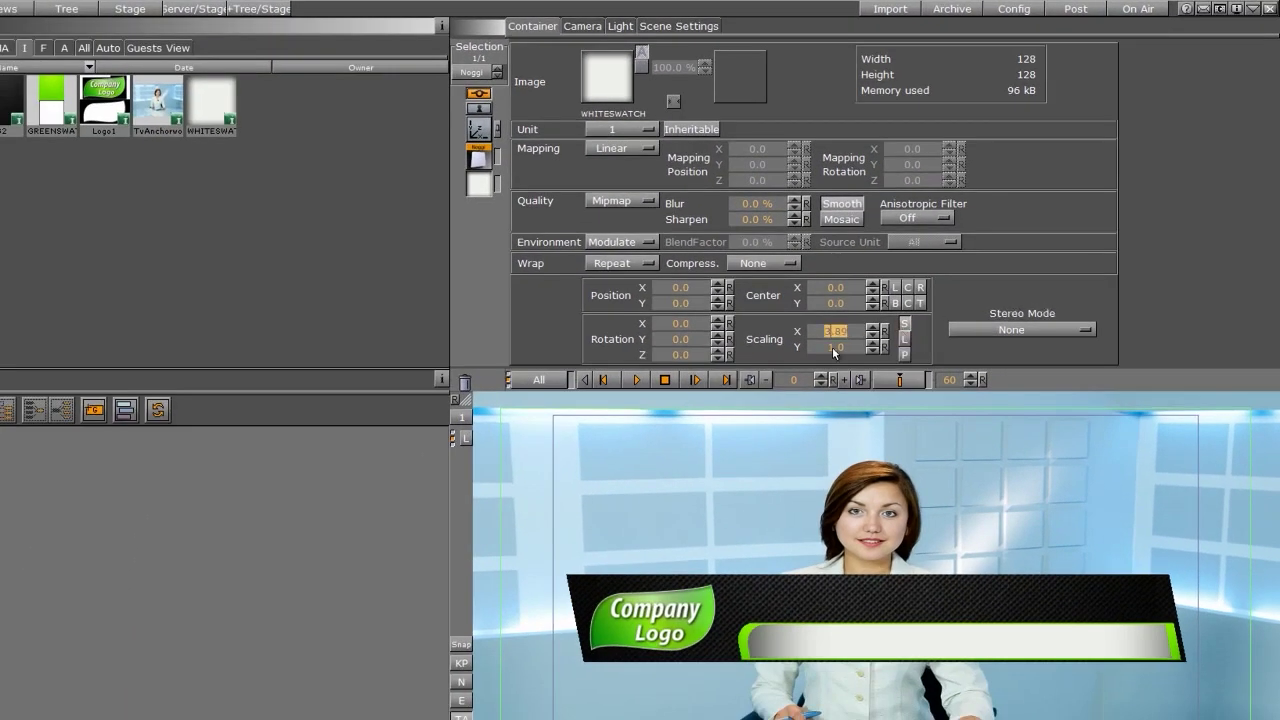
pyautogui.moveTo(833, 350); pyautogui.dragTo(778, 356)
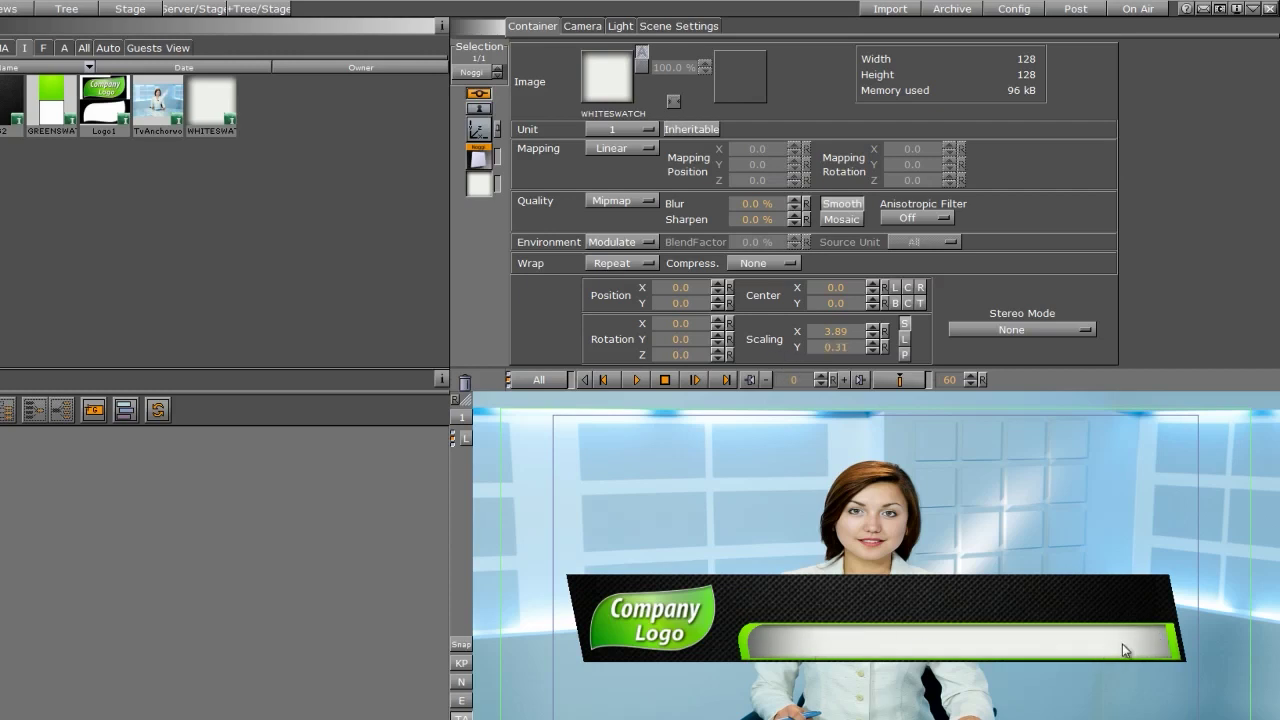
# - Shift the white Noggi to X 81 and Y -22 so it sits off-centre over the green one
pyautogui.click(477, 131)
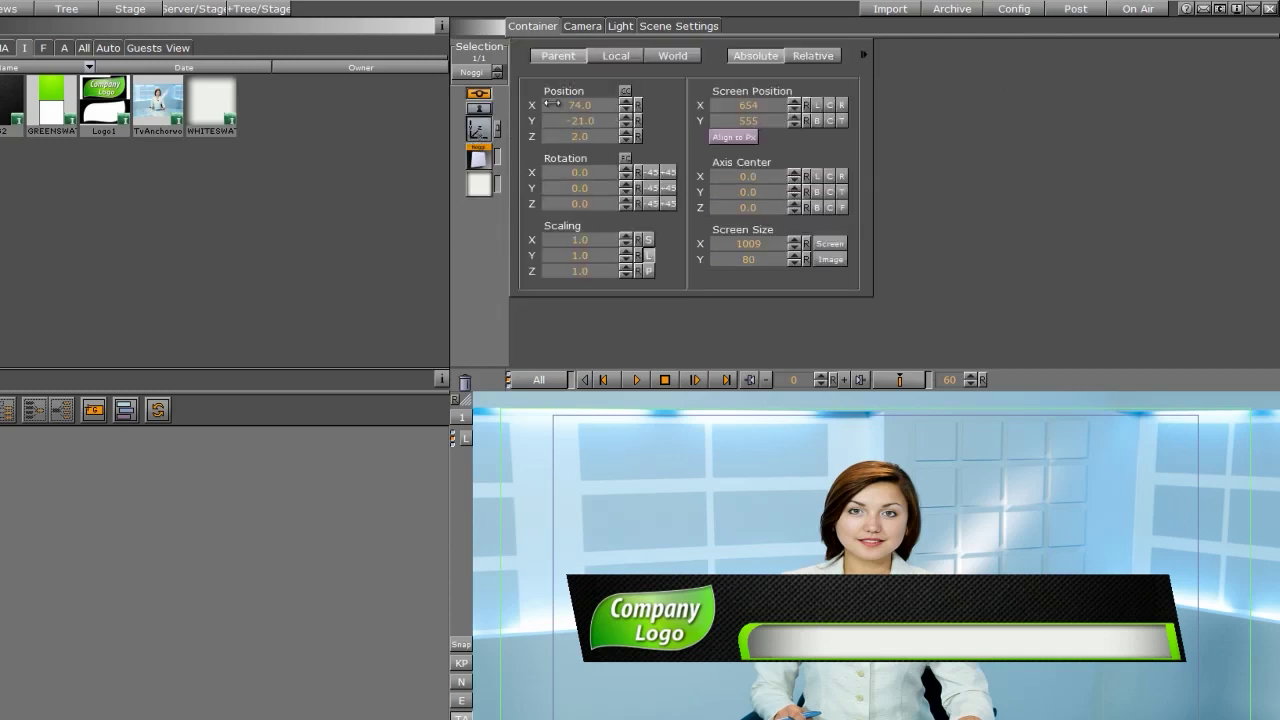
pyautogui.moveTo(552, 104); pyautogui.dragTo(573, 141)
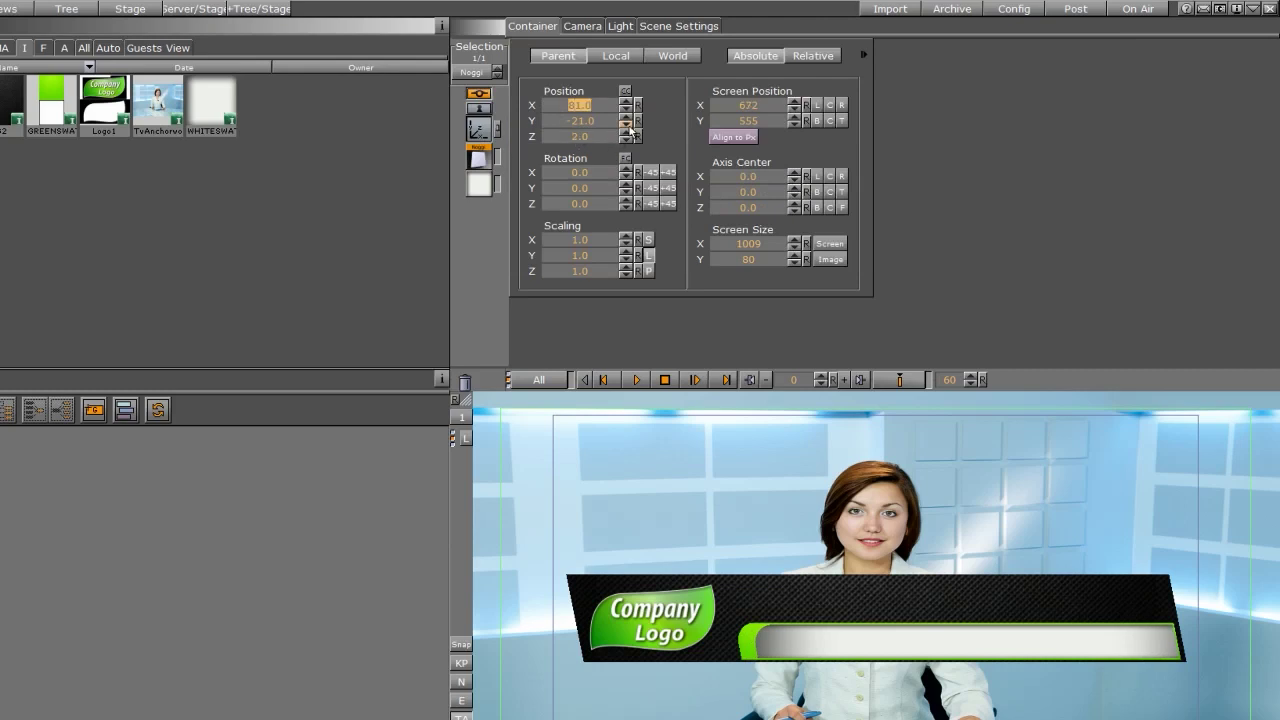
pyautogui.click(626, 124)
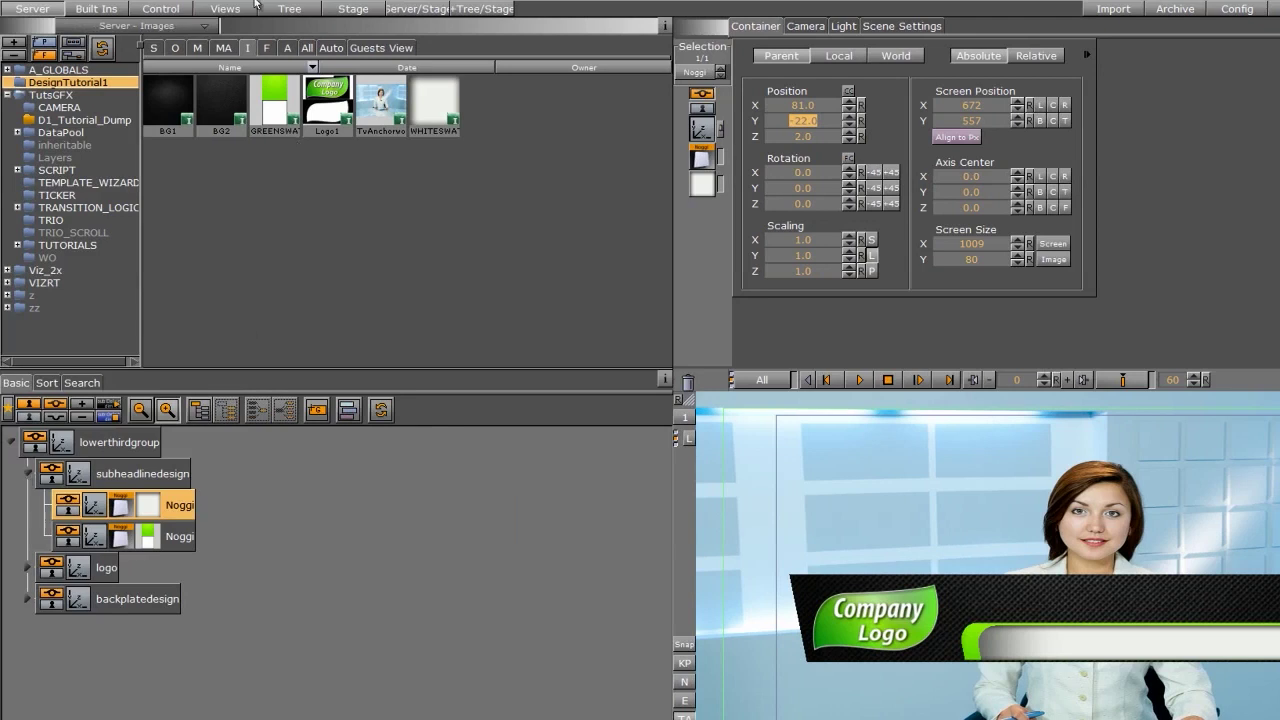
# - Add a Rectangle inside subheadlinedesign above the two Noggi containers and open its geometry settings
pyautogui.click(90, 10)
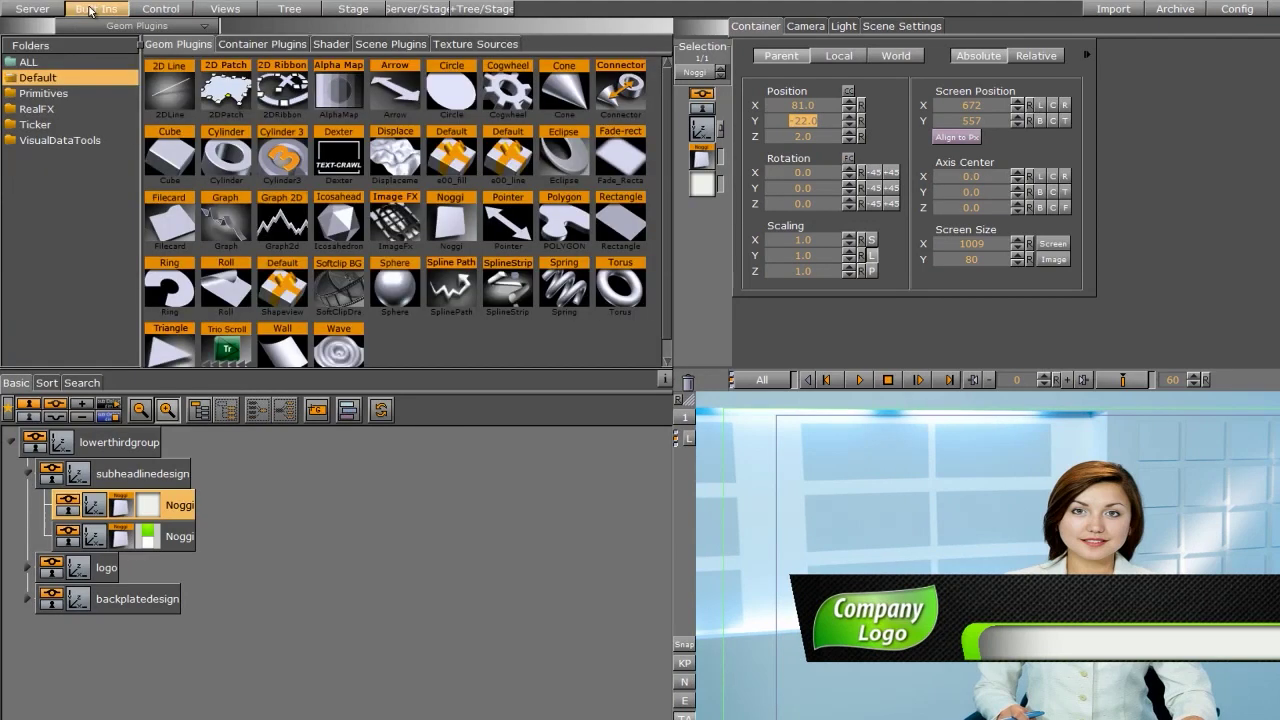
pyautogui.moveTo(635, 222); pyautogui.dragTo(212, 478)
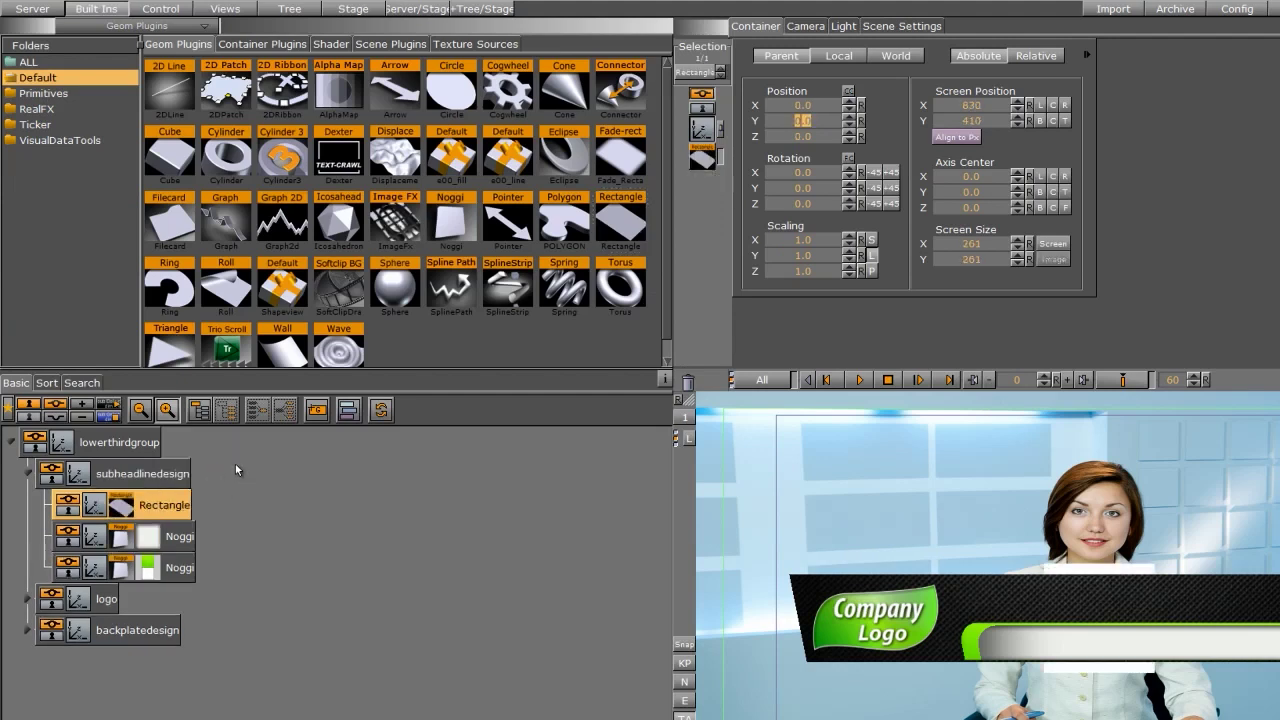
pyautogui.click(122, 508)
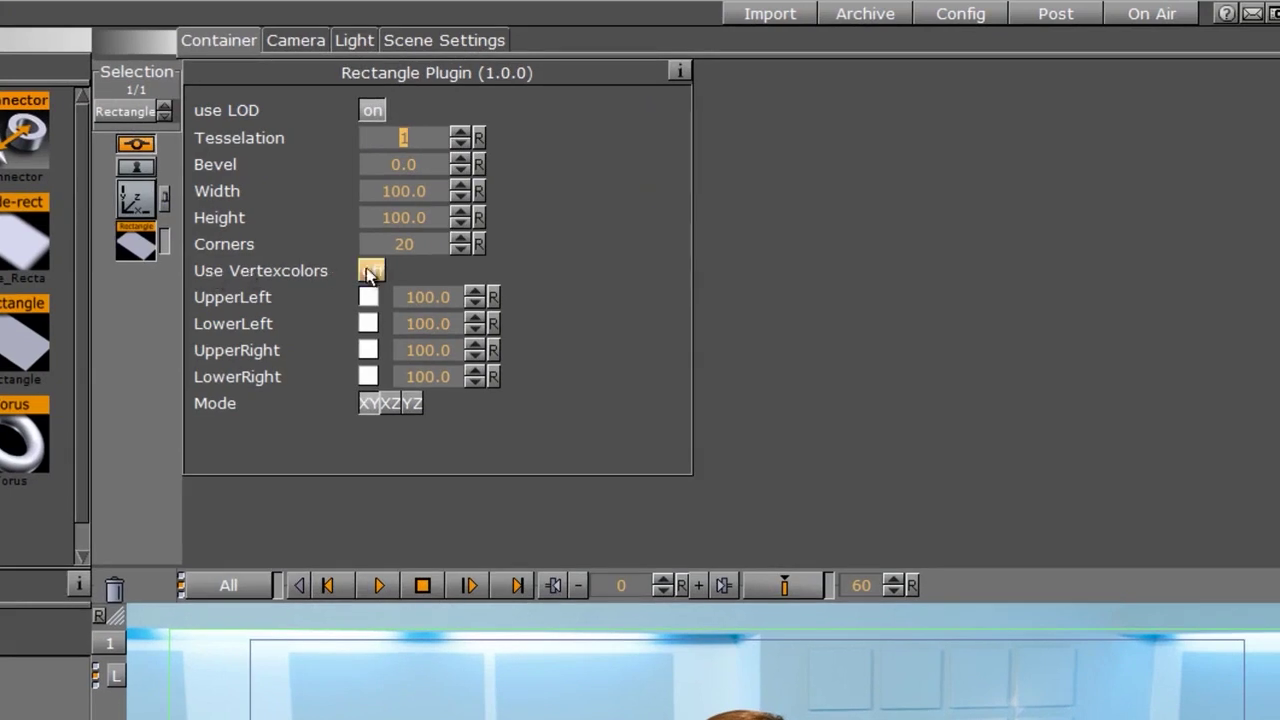
# - Enable vertex colors on the Rectangle and apply the green sampled from the subheadline bar's edge to all four corners
pyautogui.click(371, 270)
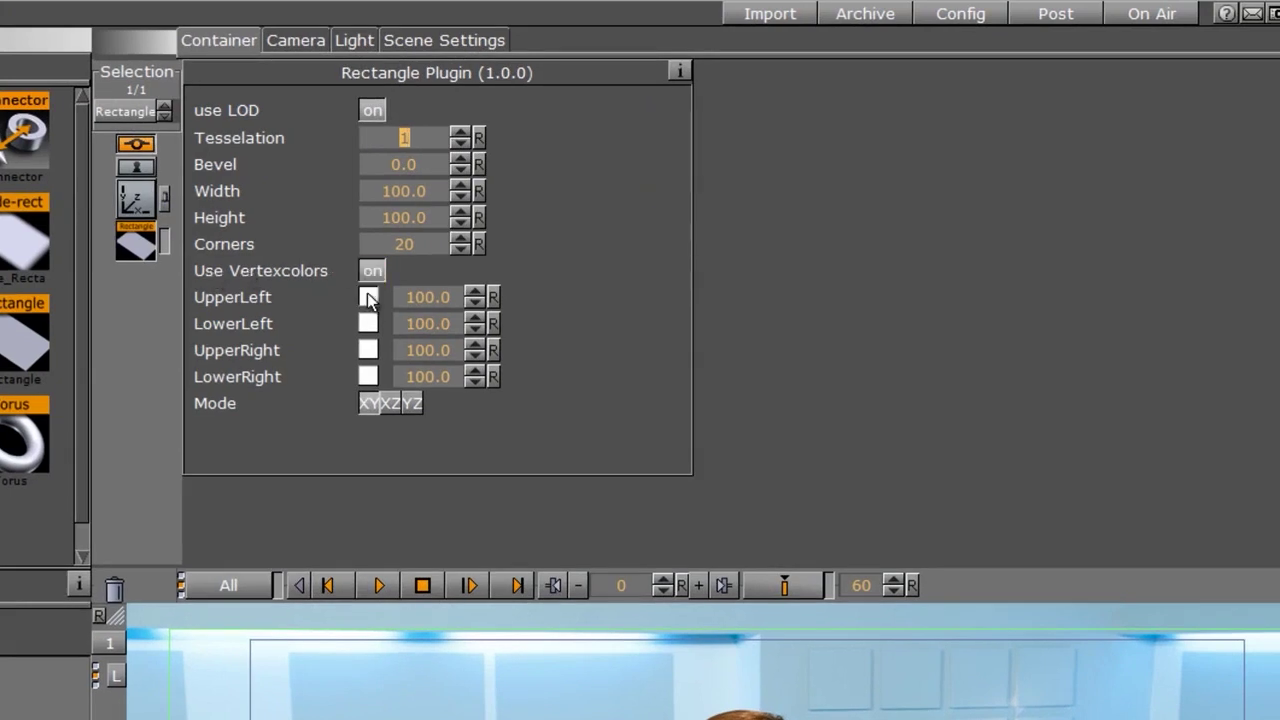
pyautogui.click(368, 298)
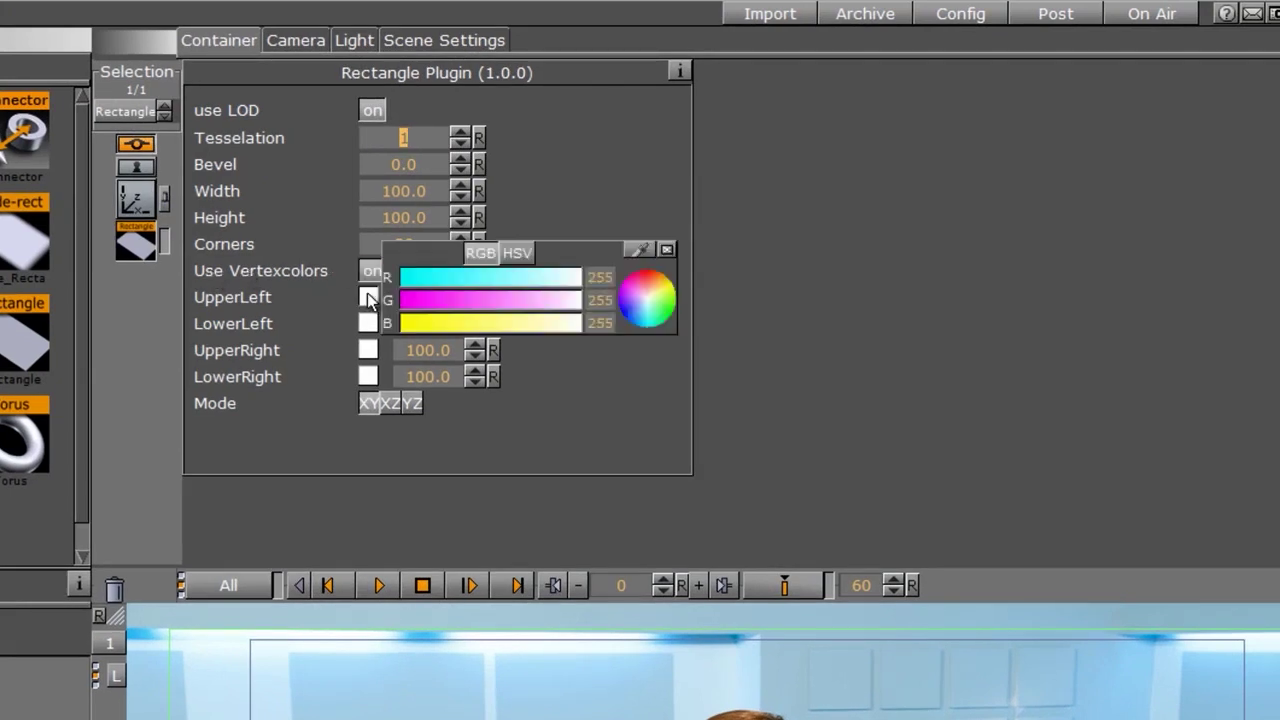
pyautogui.click(641, 248)
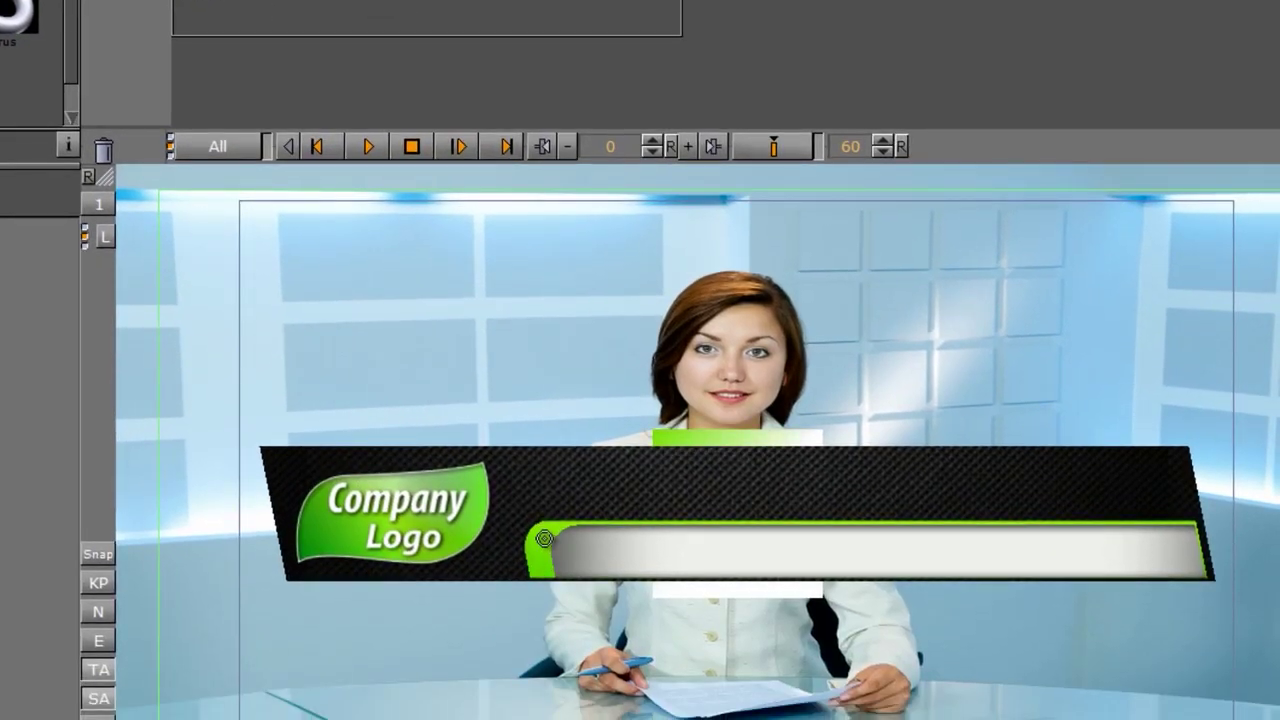
pyautogui.click(544, 540)
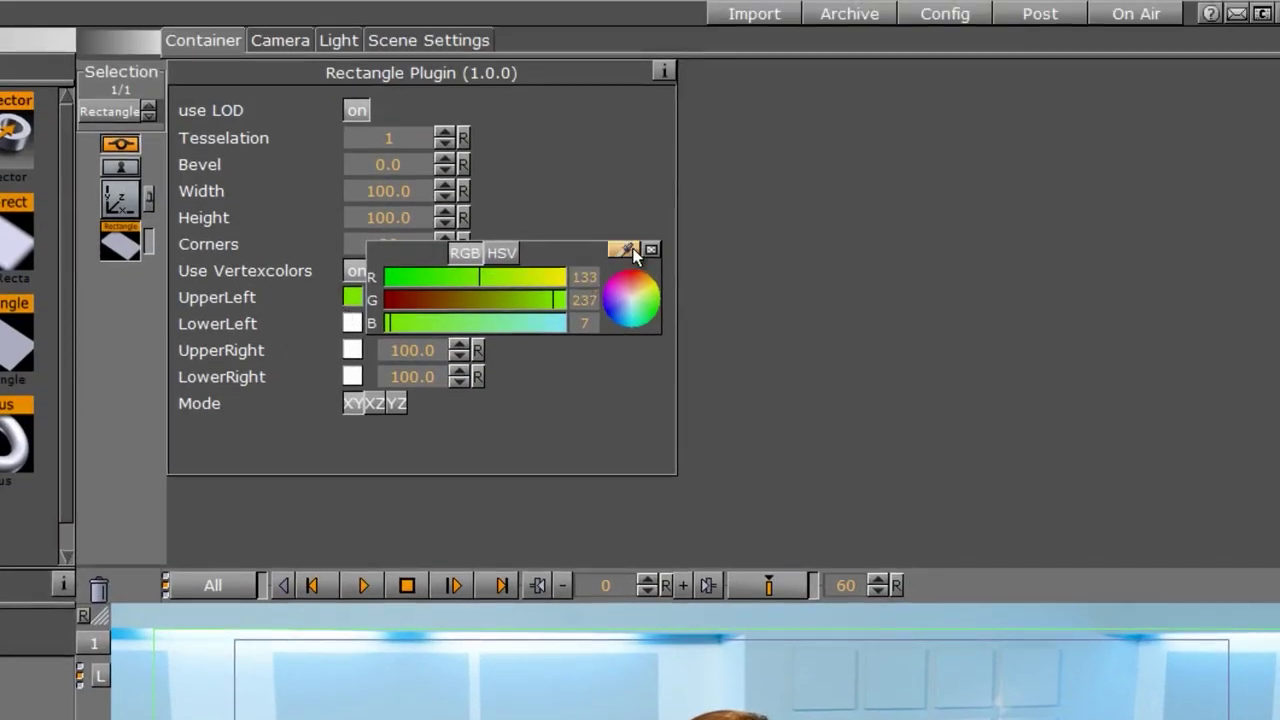
pyautogui.click(650, 249)
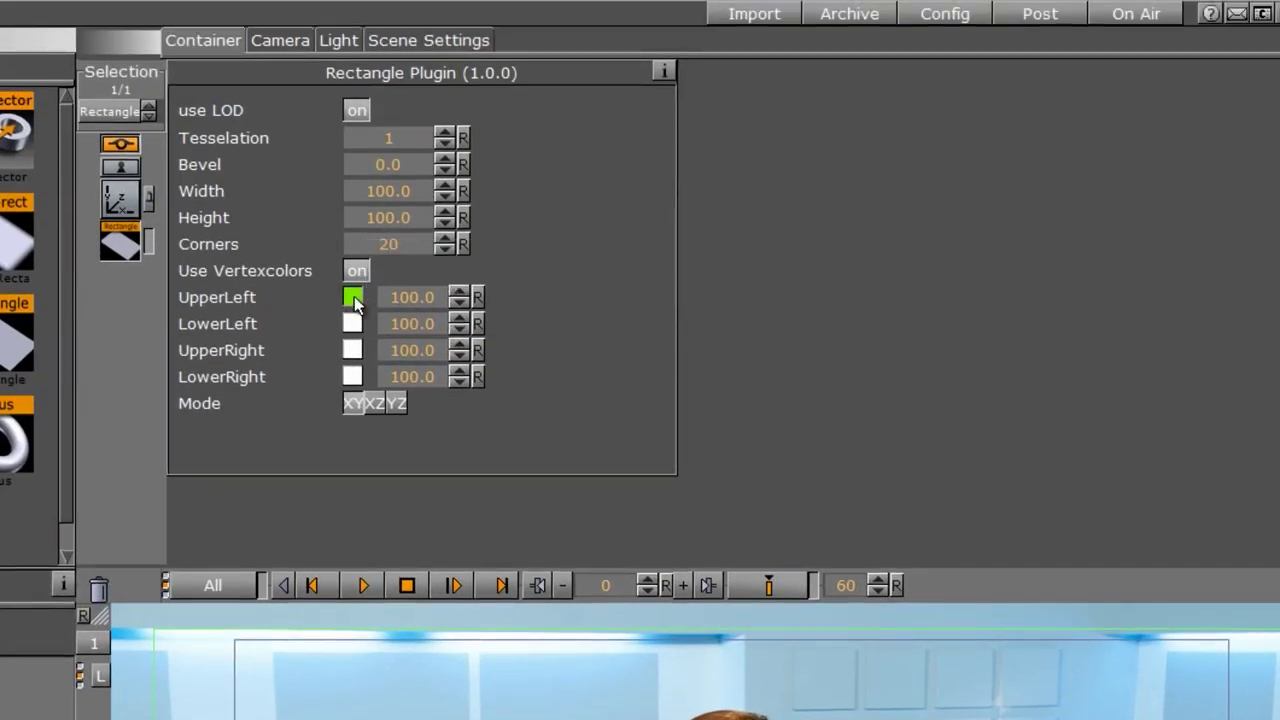
pyautogui.moveTo(355, 303); pyautogui.dragTo(354, 386)
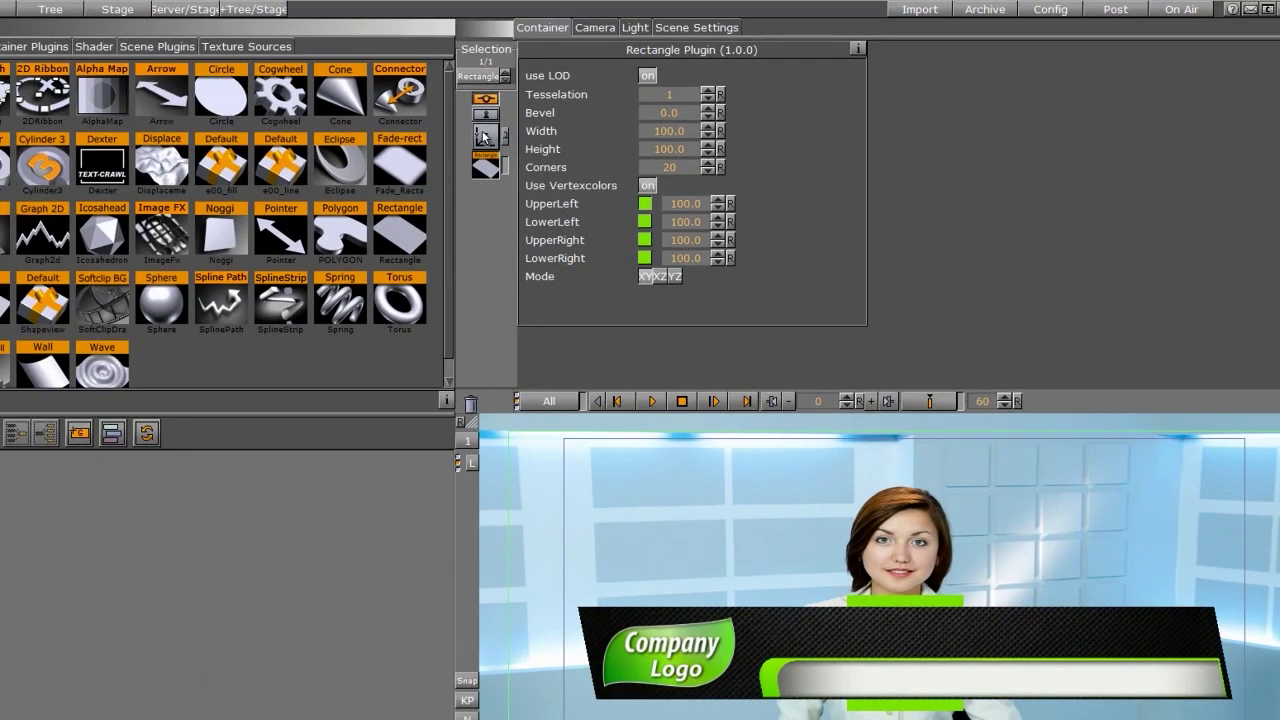
# - Bring the green Rectangle in front of the backplate by setting its Z position to 2
pyautogui.click(484, 137)
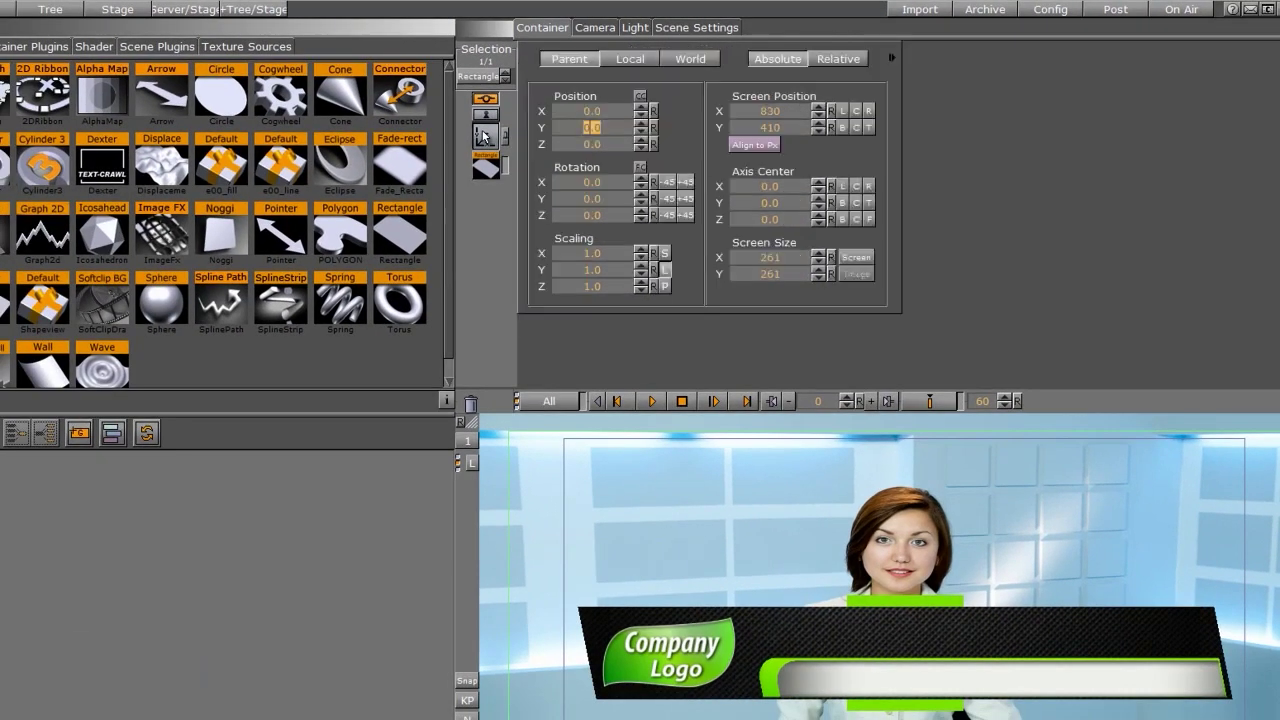
pyautogui.click(642, 141)
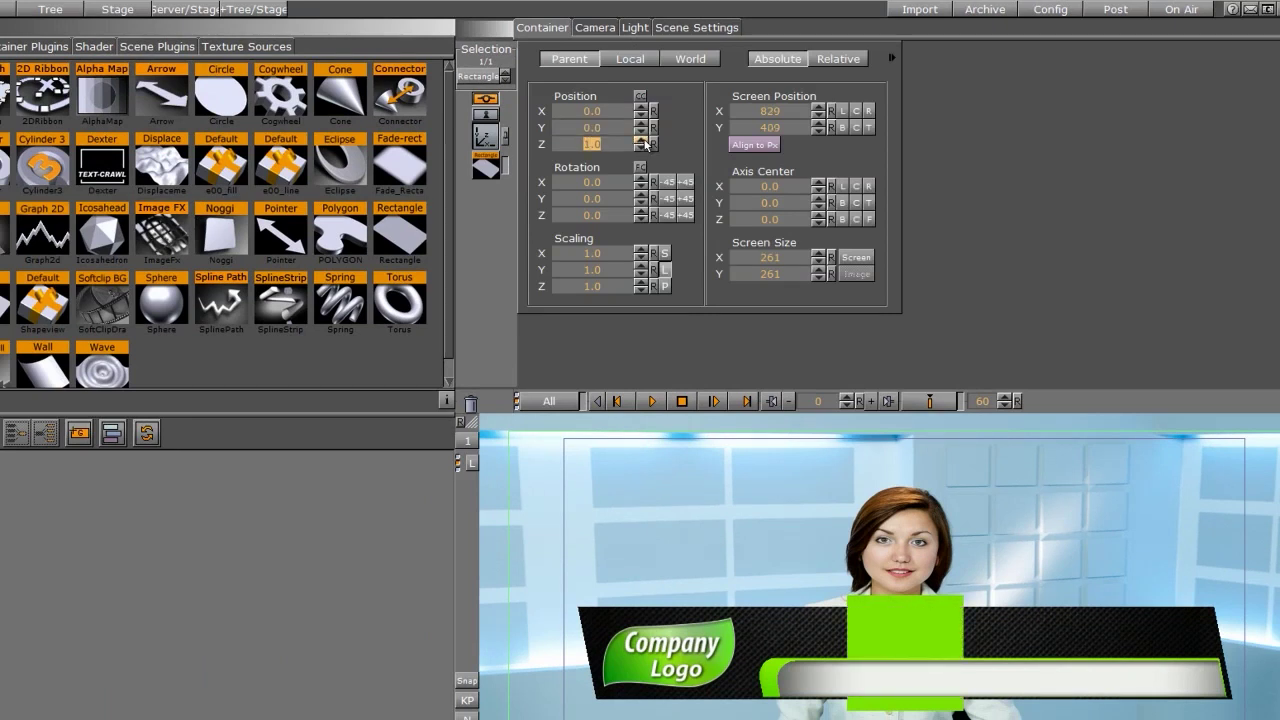
pyautogui.click(640, 141)
# - Turn the Rectangle into a thin line with a width of 500 and a height of 1.5
pyautogui.click(485, 169)
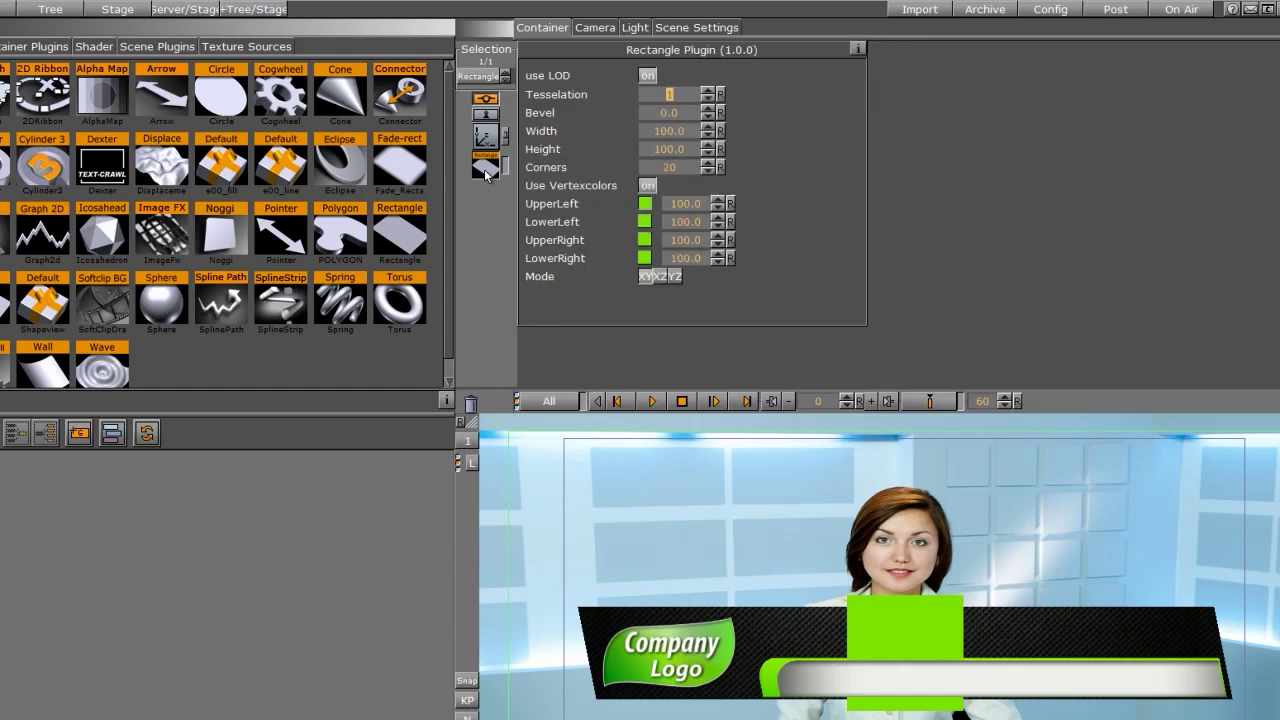
pyautogui.click(664, 131)
pyautogui.write('550')
pyautogui.press('Return')
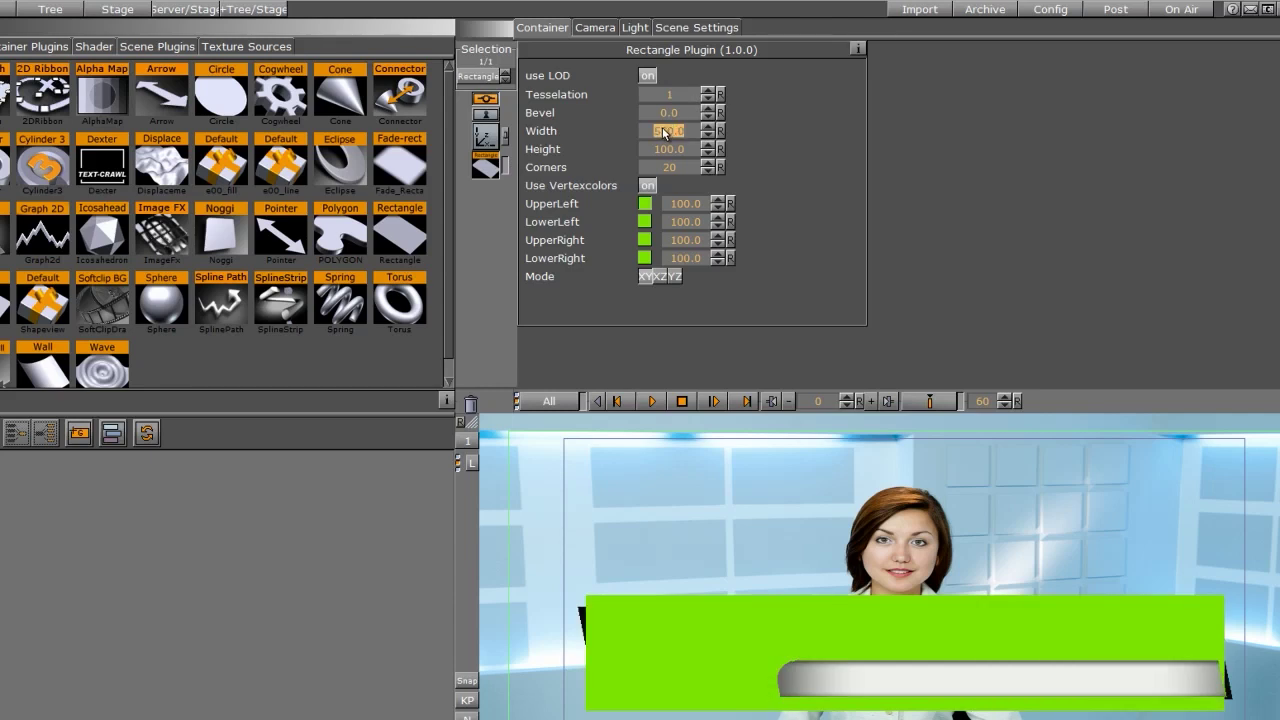
pyautogui.write('500')
pyautogui.press('Return')
pyautogui.moveTo(674, 150); pyautogui.dragTo(0, 145)
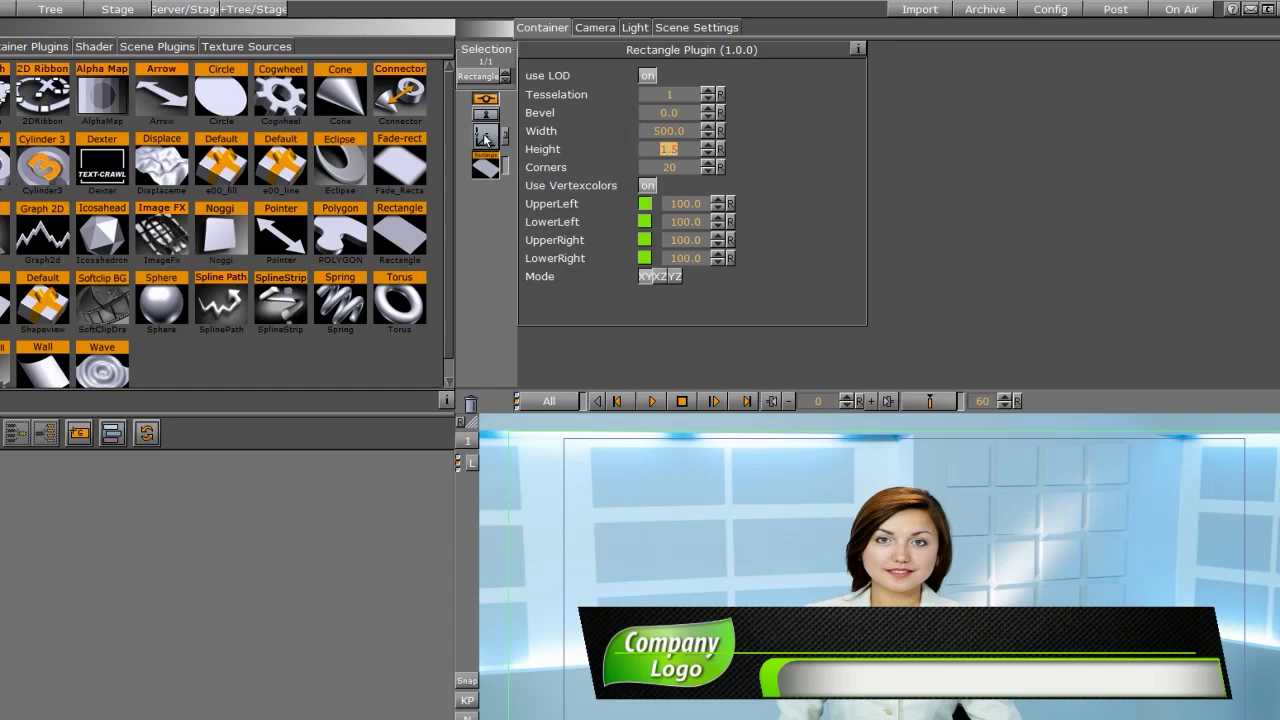
# - Move the green line to X 21 and Y 8, above the subheadline bar
pyautogui.click(485, 137)
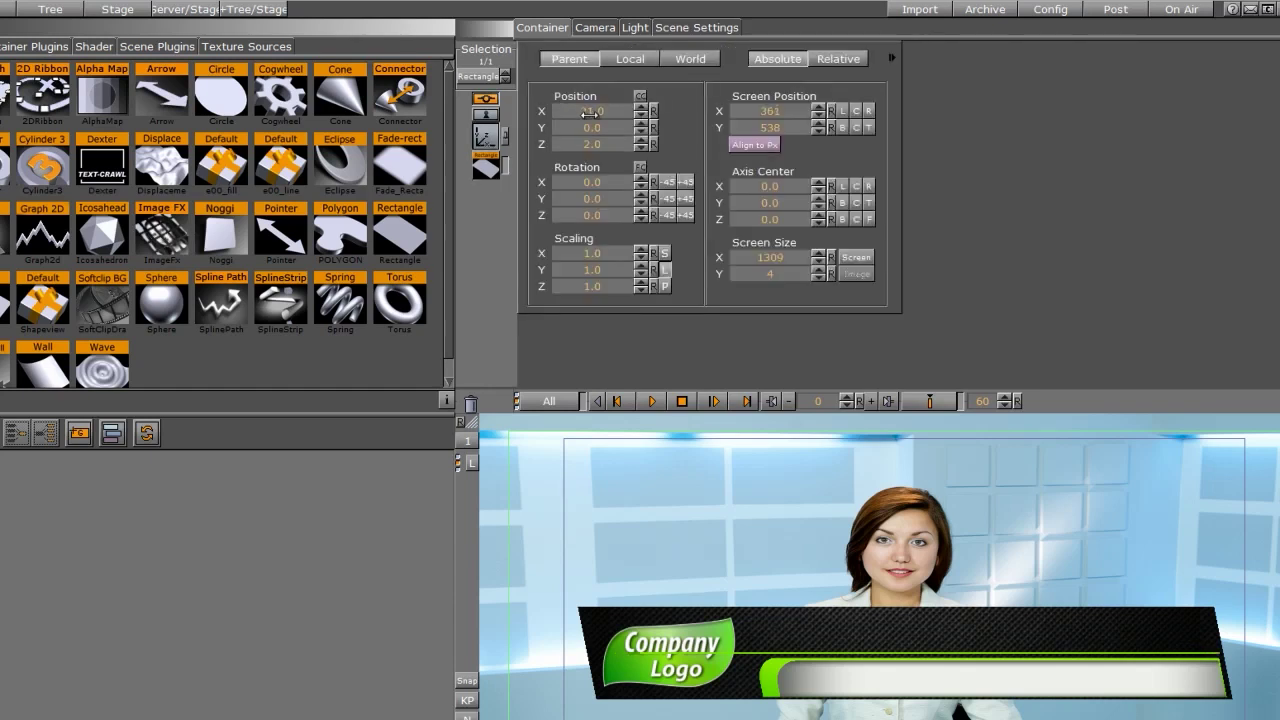
pyautogui.click(589, 114)
pyautogui.moveTo(587, 130); pyautogui.dragTo(594, 130)
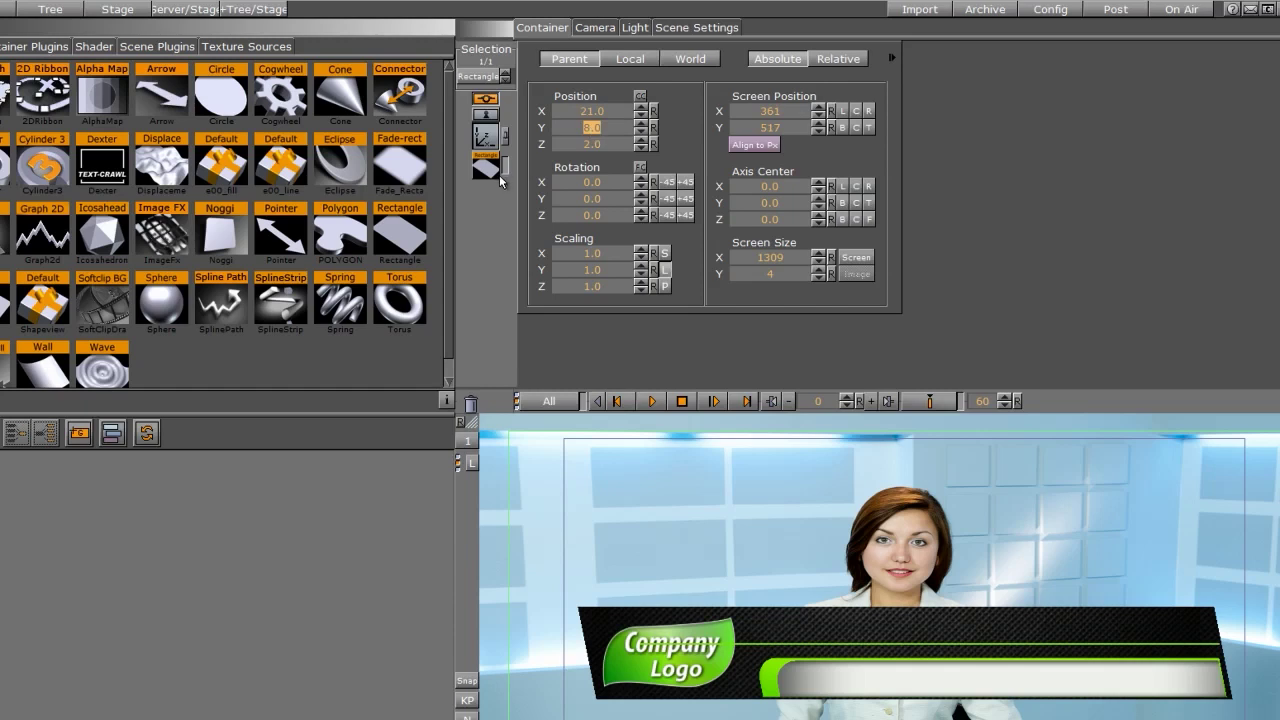
# - Set the green line's width to 350 and move it to Y 3, shifting it along X over the subheadline bar
pyautogui.click(486, 168)
pyautogui.click(674, 132)
pyautogui.write('35')
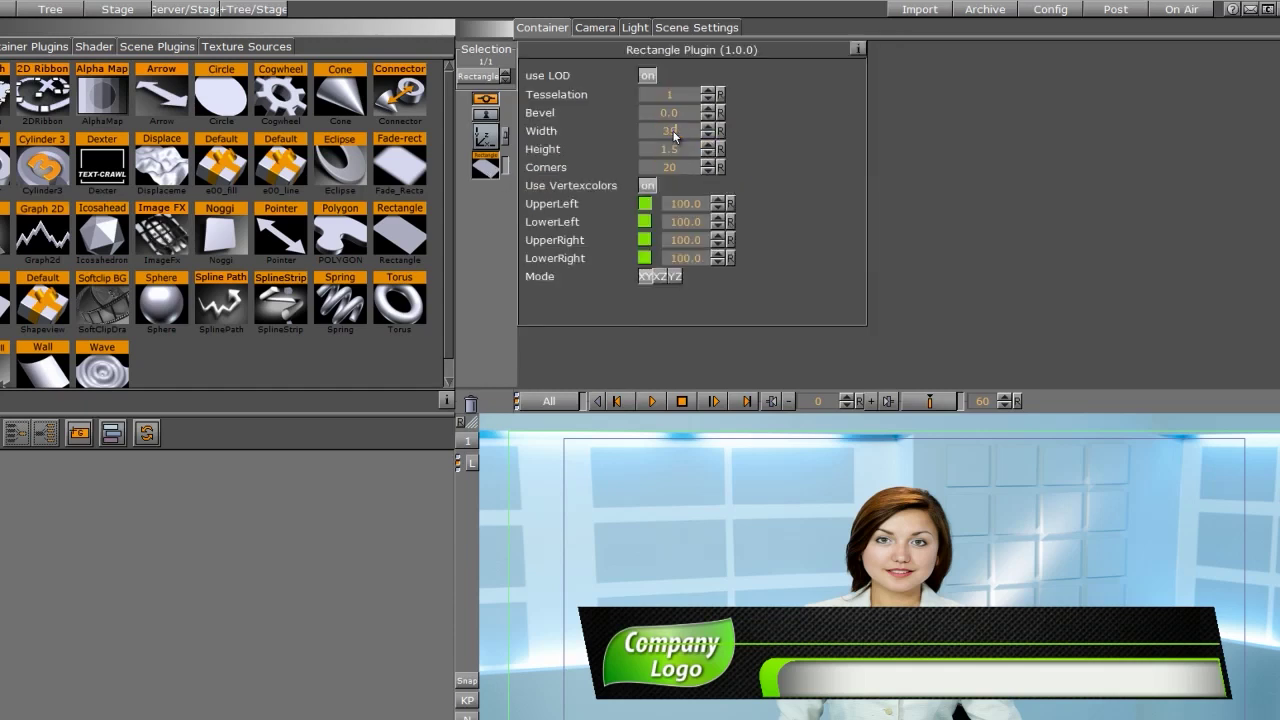
pyautogui.write('0')
pyautogui.press('Return')
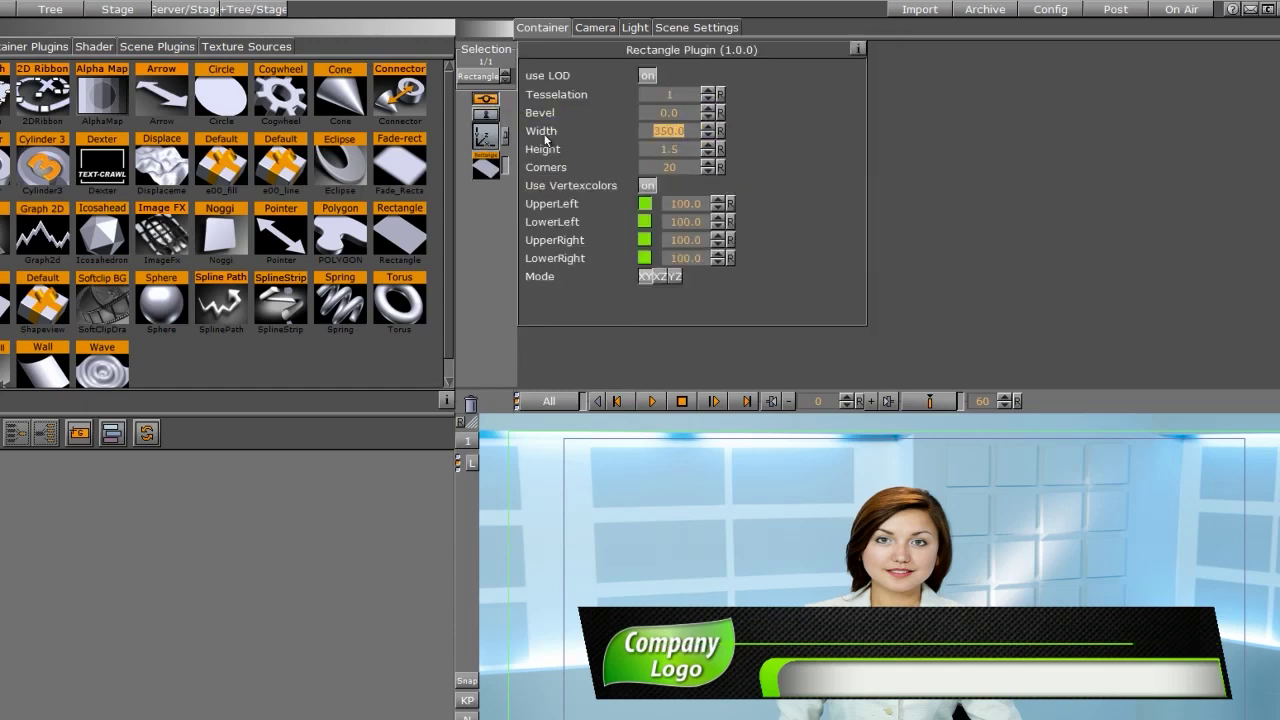
pyautogui.click(486, 136)
pyautogui.moveTo(593, 107)
pyautogui.mouseDown()
pyautogui.moveTo(632, 103)
pyautogui.moveTo(600, 128)
pyautogui.moveTo(586, 116)
pyautogui.mouseUp()
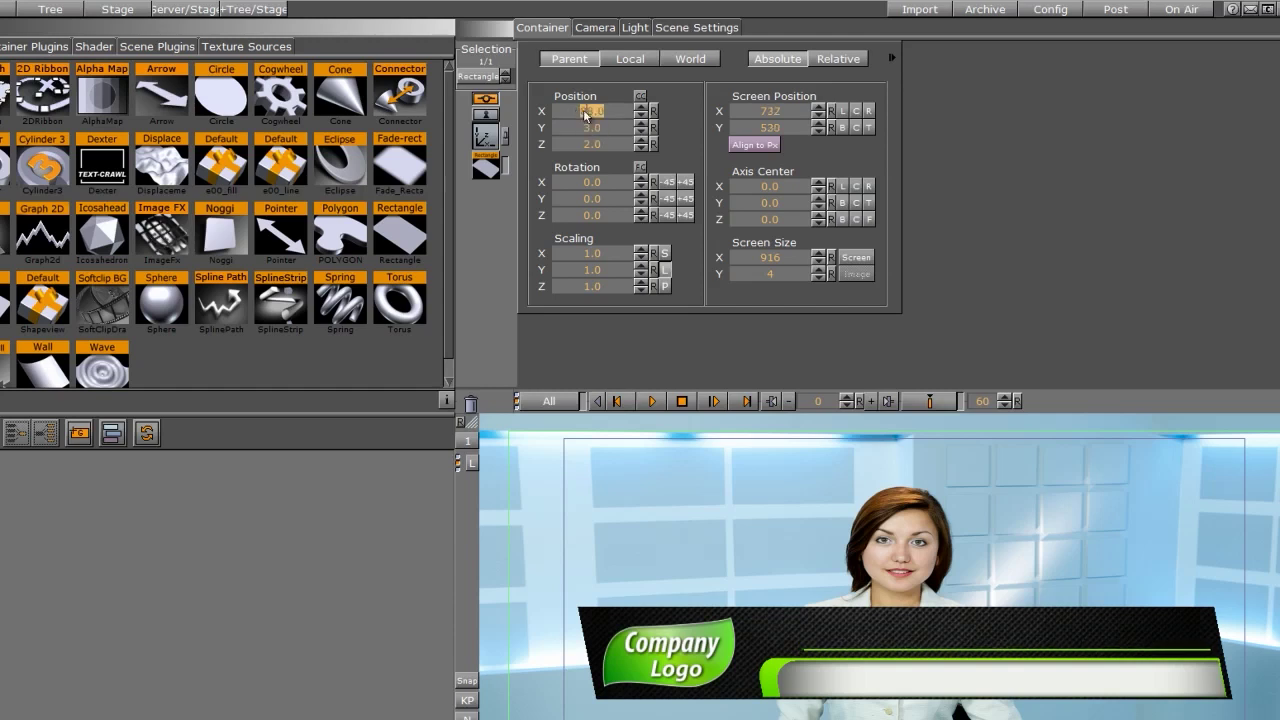
# - Widen the green line to about the subheadline bar's length and adjust its X position to line up with the bar
pyautogui.click(487, 166)
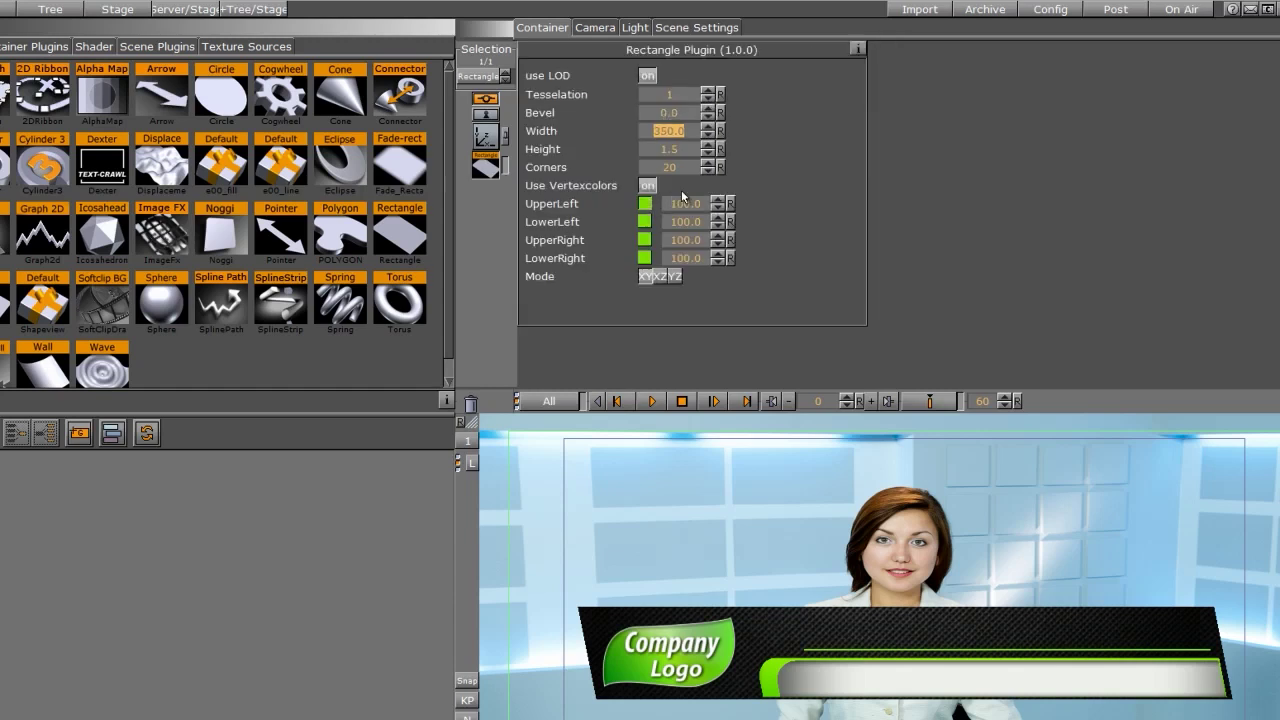
pyautogui.moveTo(670, 131); pyautogui.dragTo(929, 134)
pyautogui.click(492, 139)
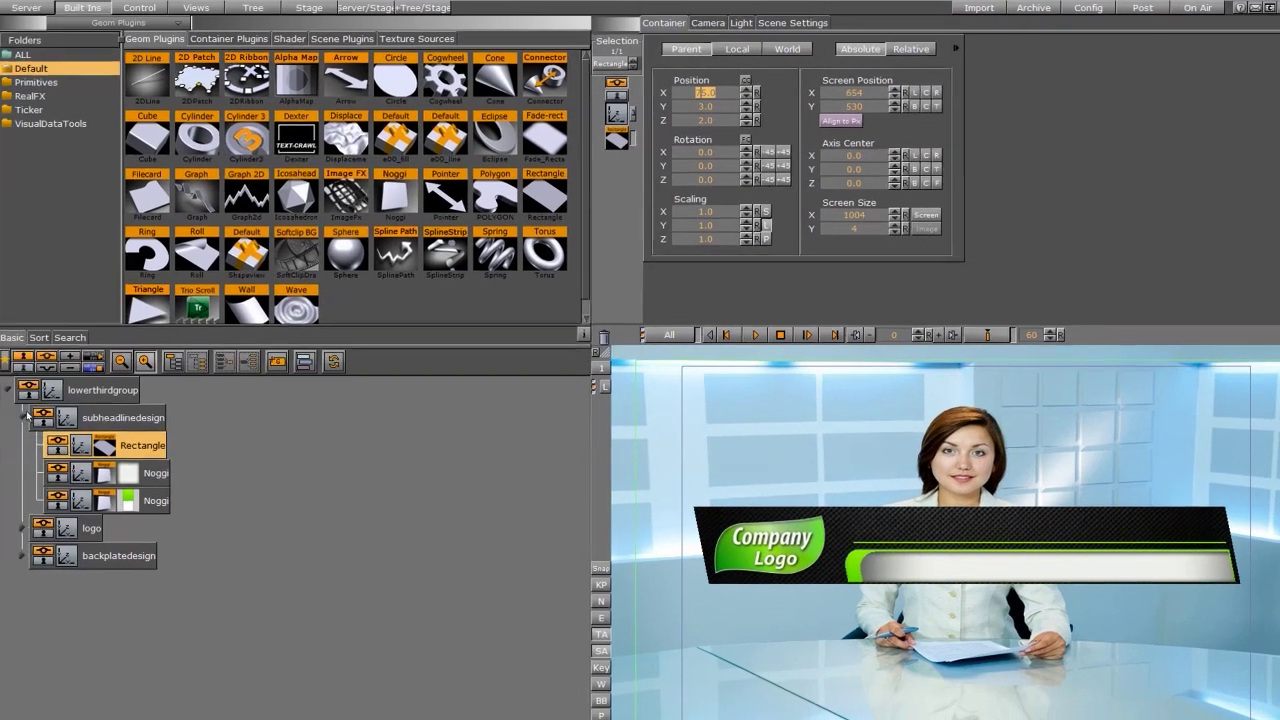
# - Collapse subheadlinedesign and add a new group named TextGroup inside lowerthirdgroup, above subheadlinedesign
pyautogui.click(24, 416)
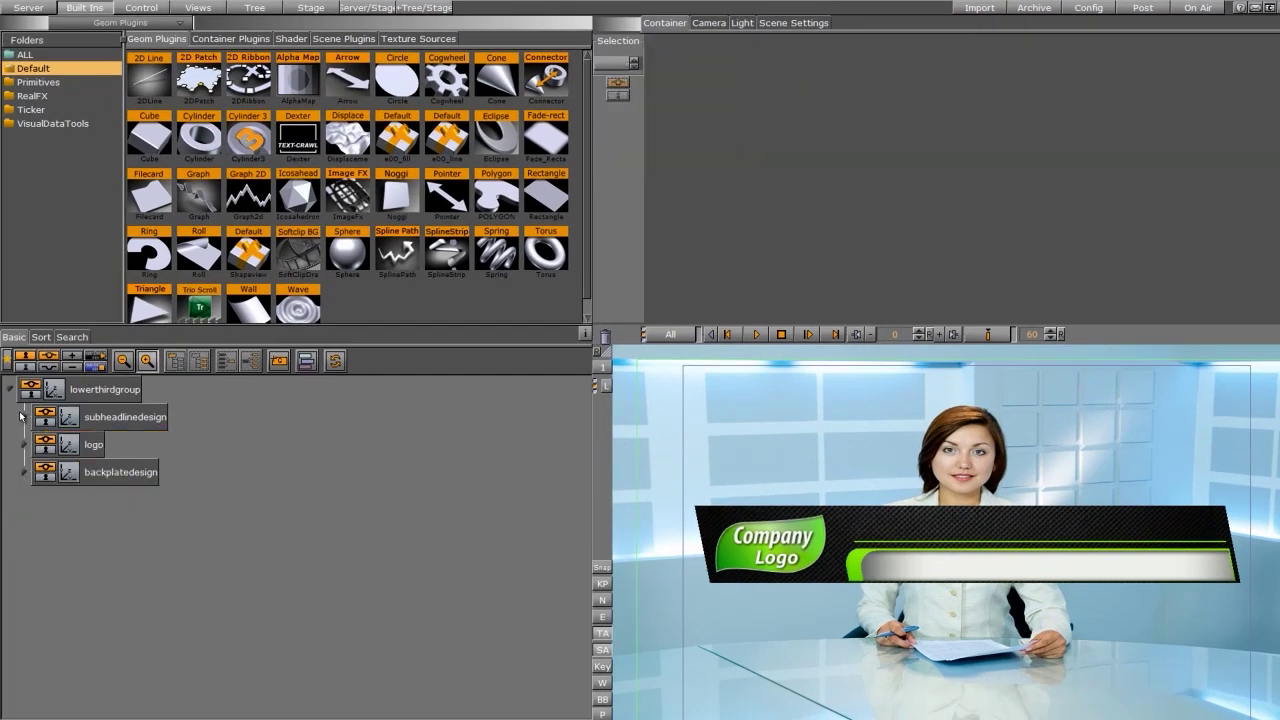
pyautogui.moveTo(279, 361); pyautogui.dragTo(178, 390)
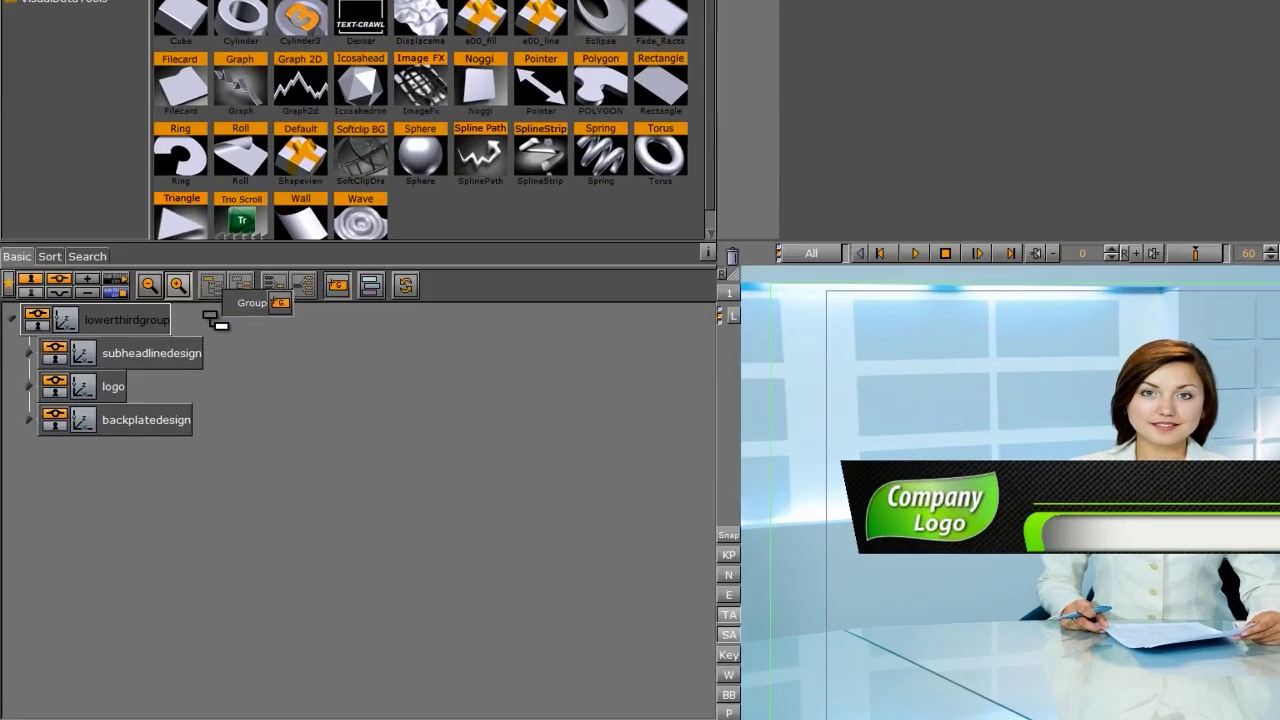
pyautogui.moveTo(209, 315); pyautogui.dragTo(215, 323)
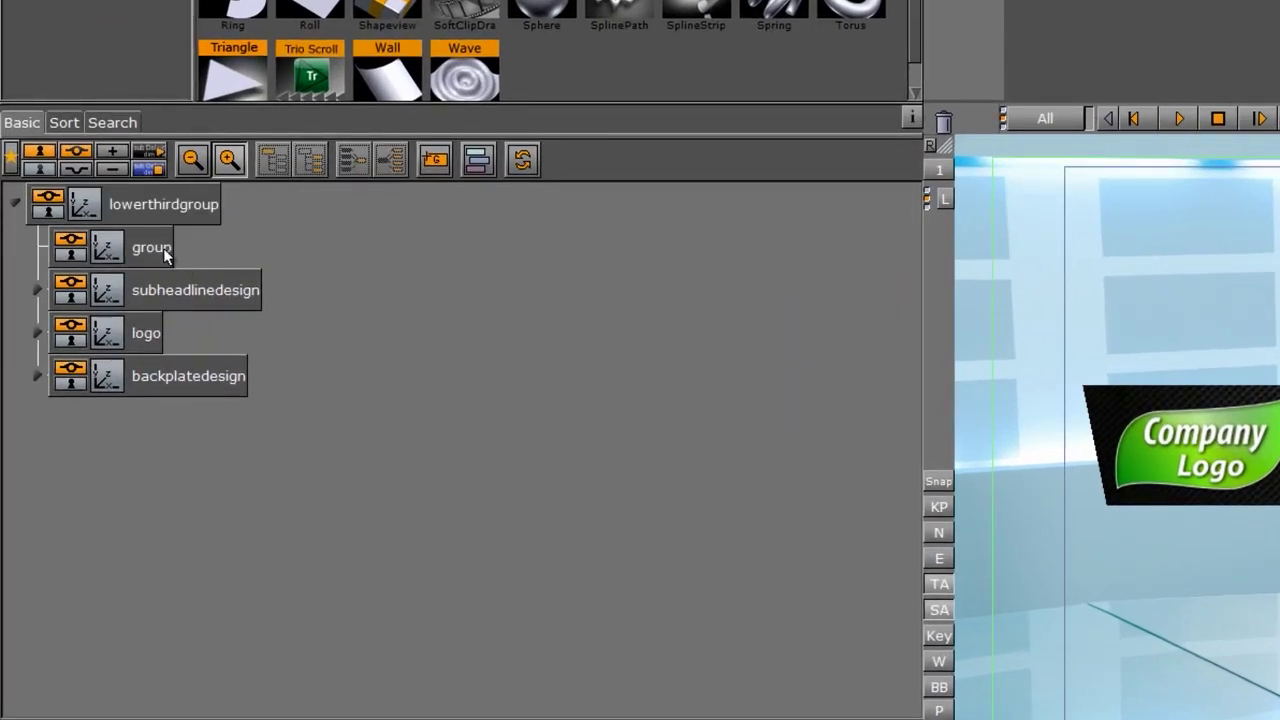
pyautogui.doubleClick(150, 247)
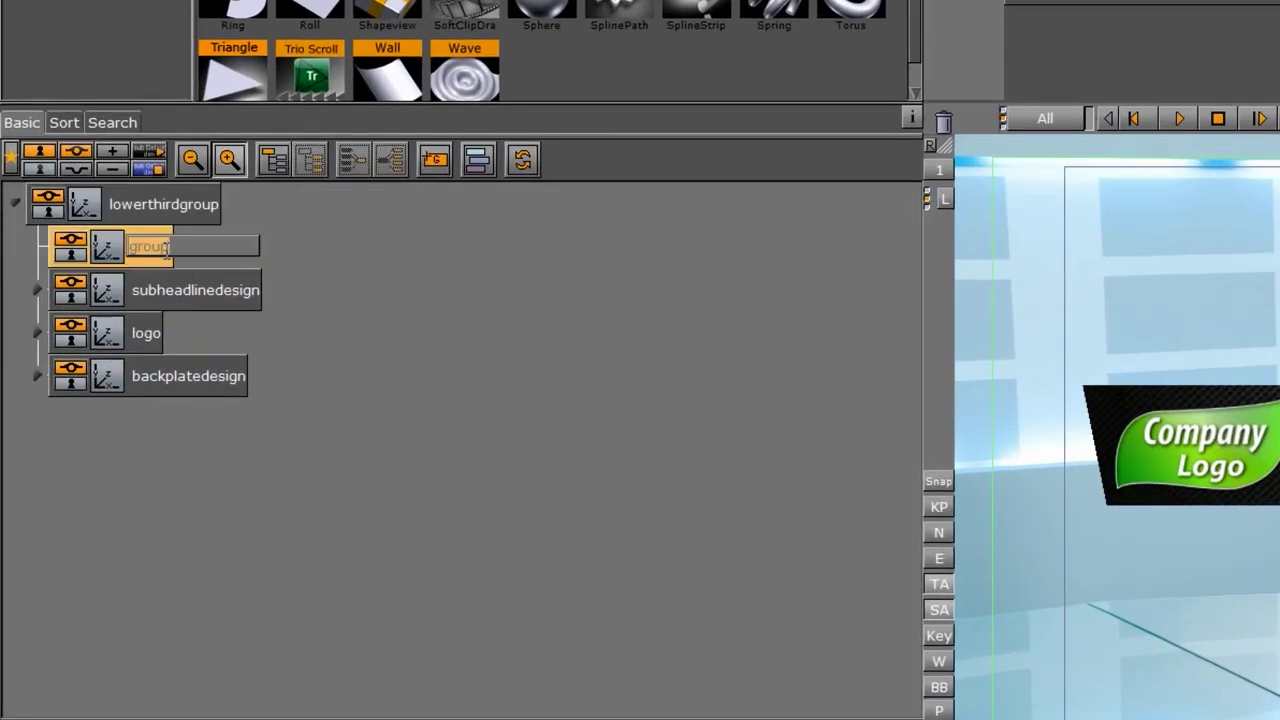
pyautogui.write('The')
pyautogui.press('Return')
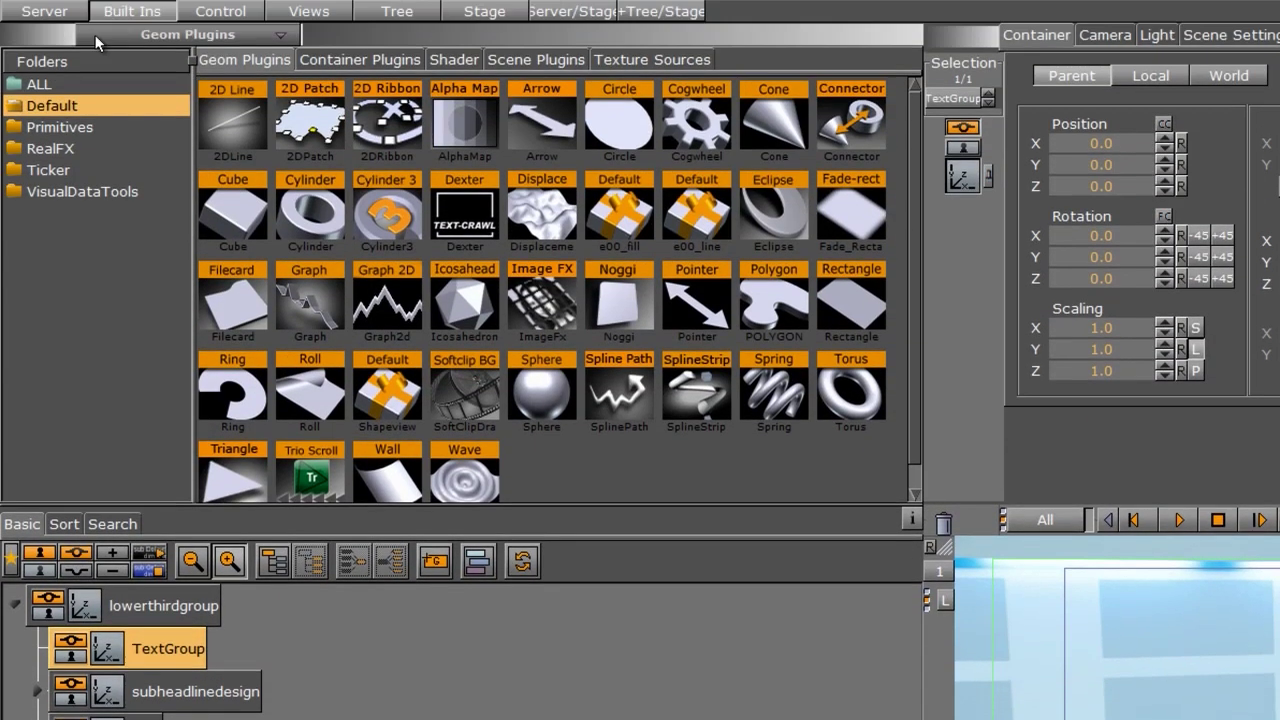
# - Show the fonts of the DesignTutorial1 server folder and browse the import source to C:\Windows\Fonts
pyautogui.click(50, 13)
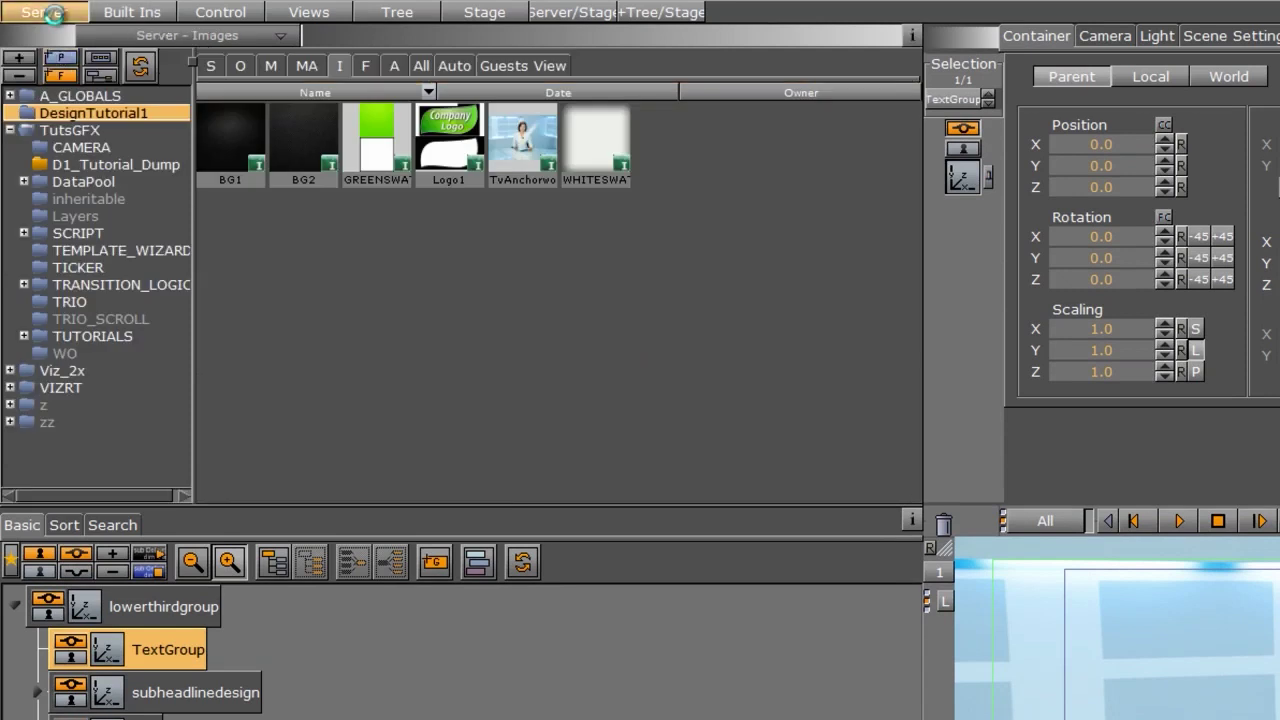
pyautogui.click(367, 66)
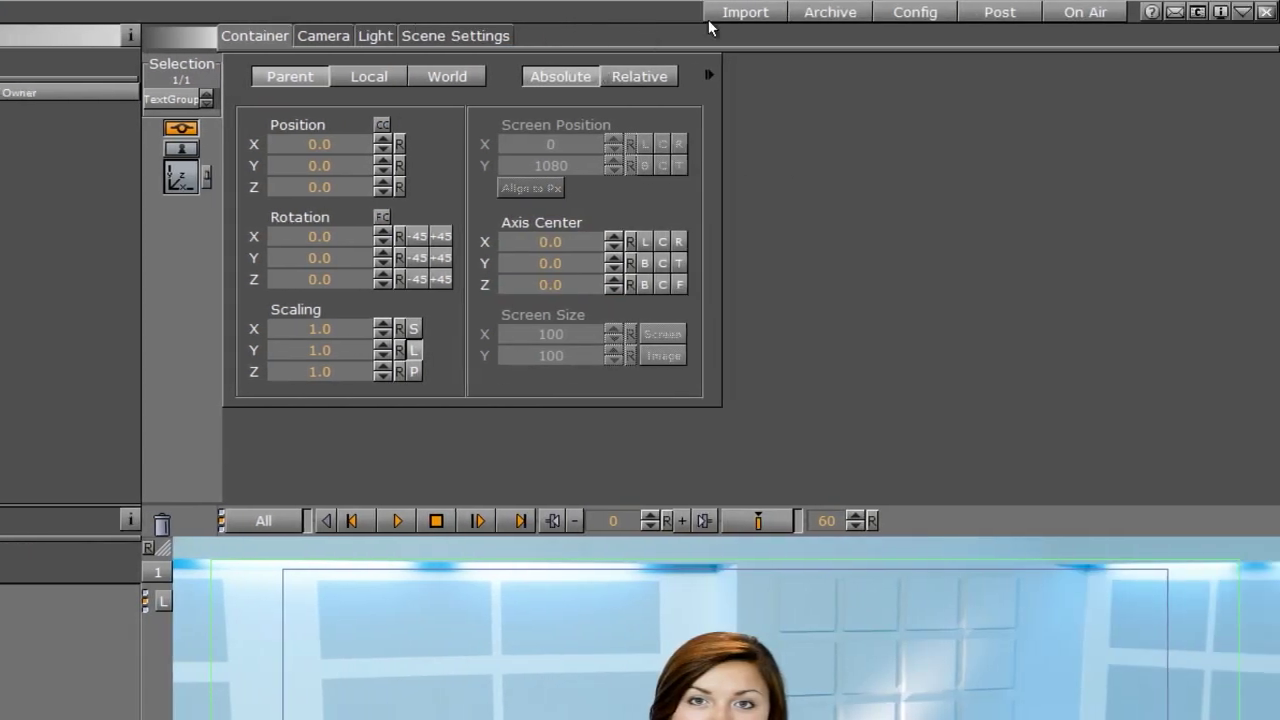
pyautogui.click(740, 12)
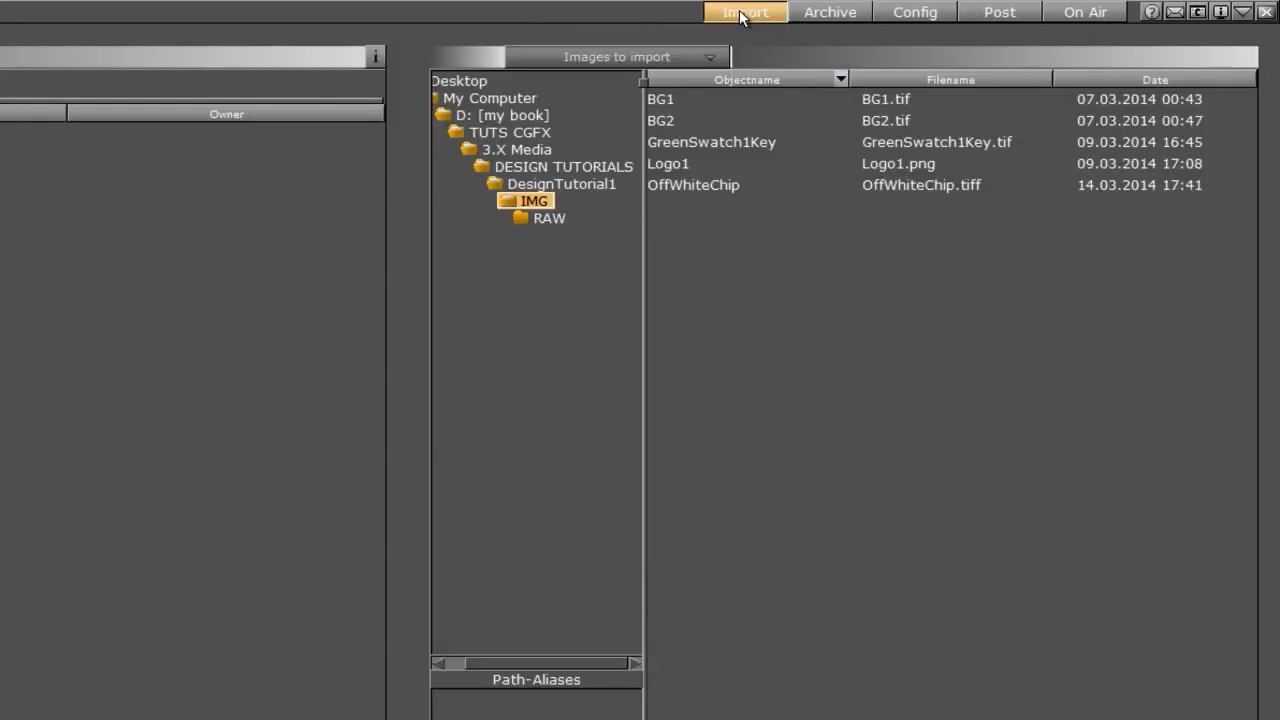
pyautogui.click(483, 100)
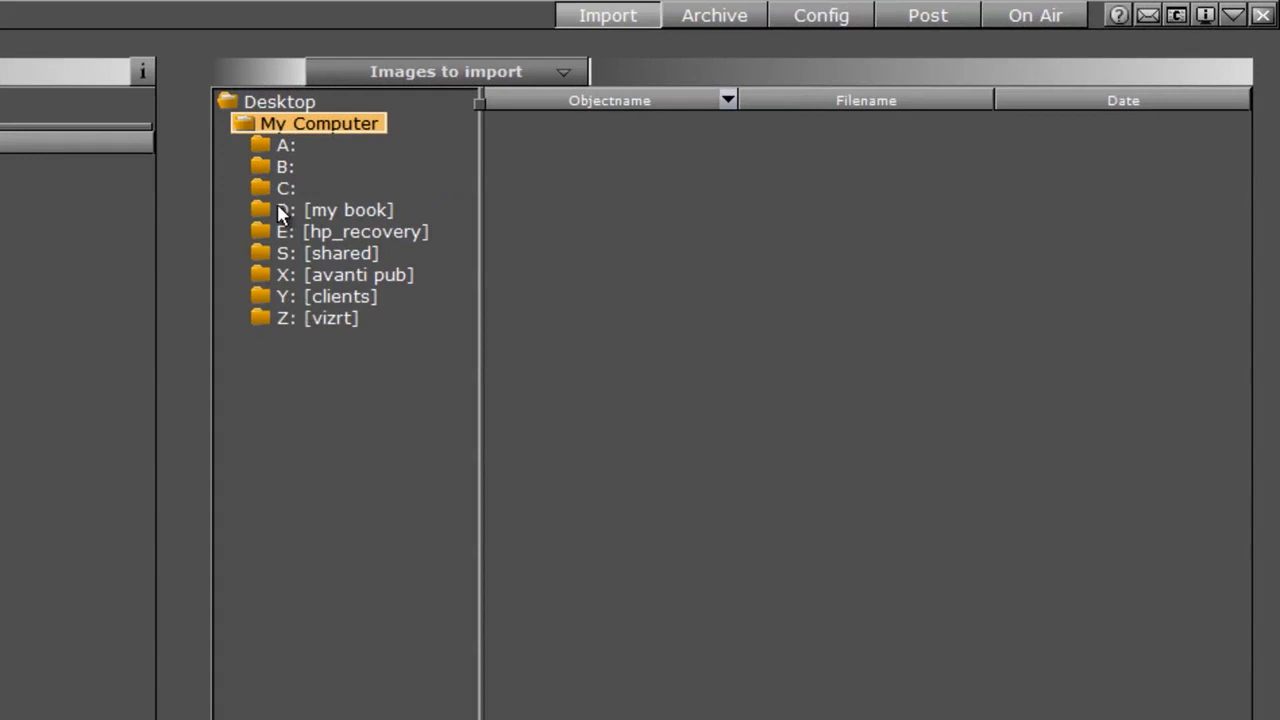
pyautogui.click(285, 188)
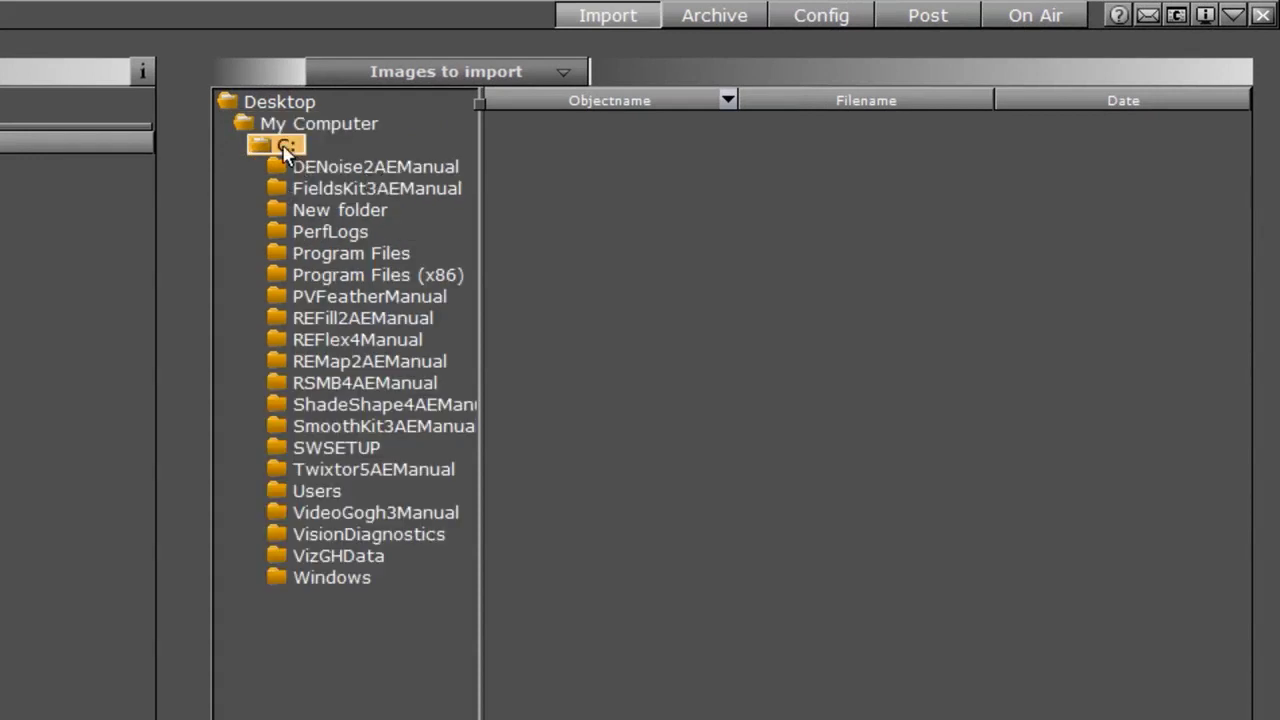
pyautogui.click(330, 578)
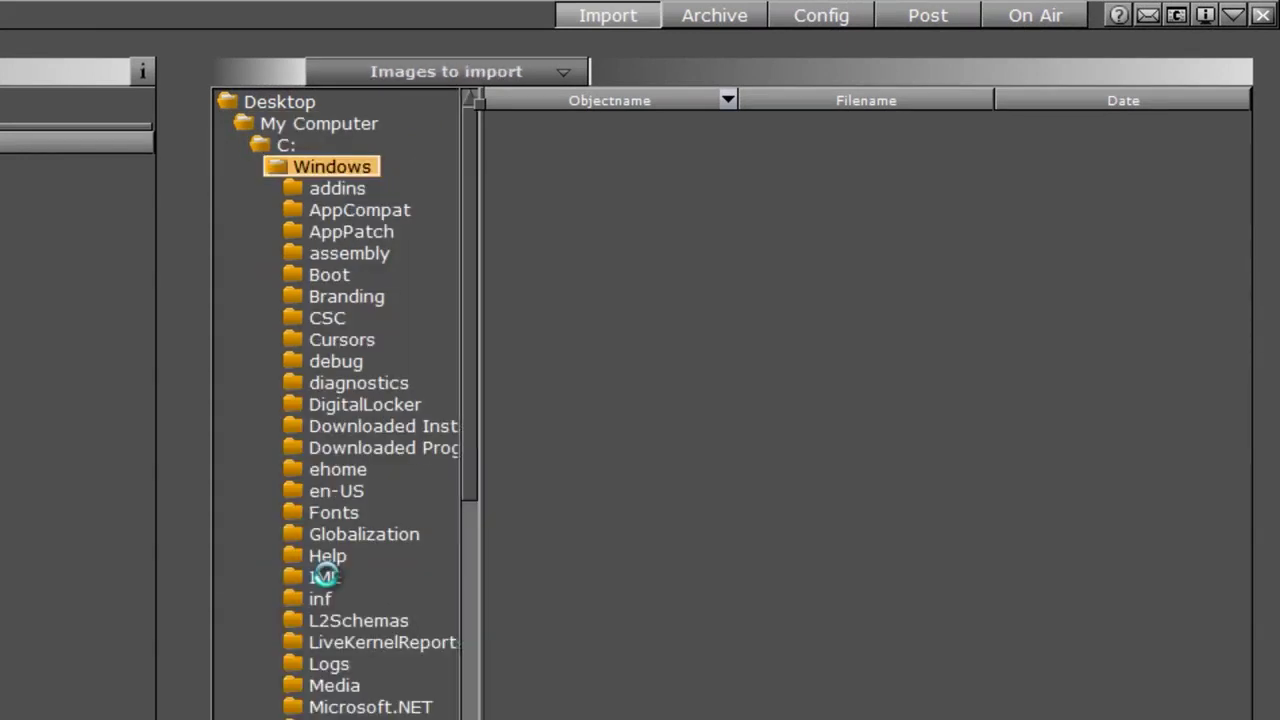
pyautogui.click(336, 513)
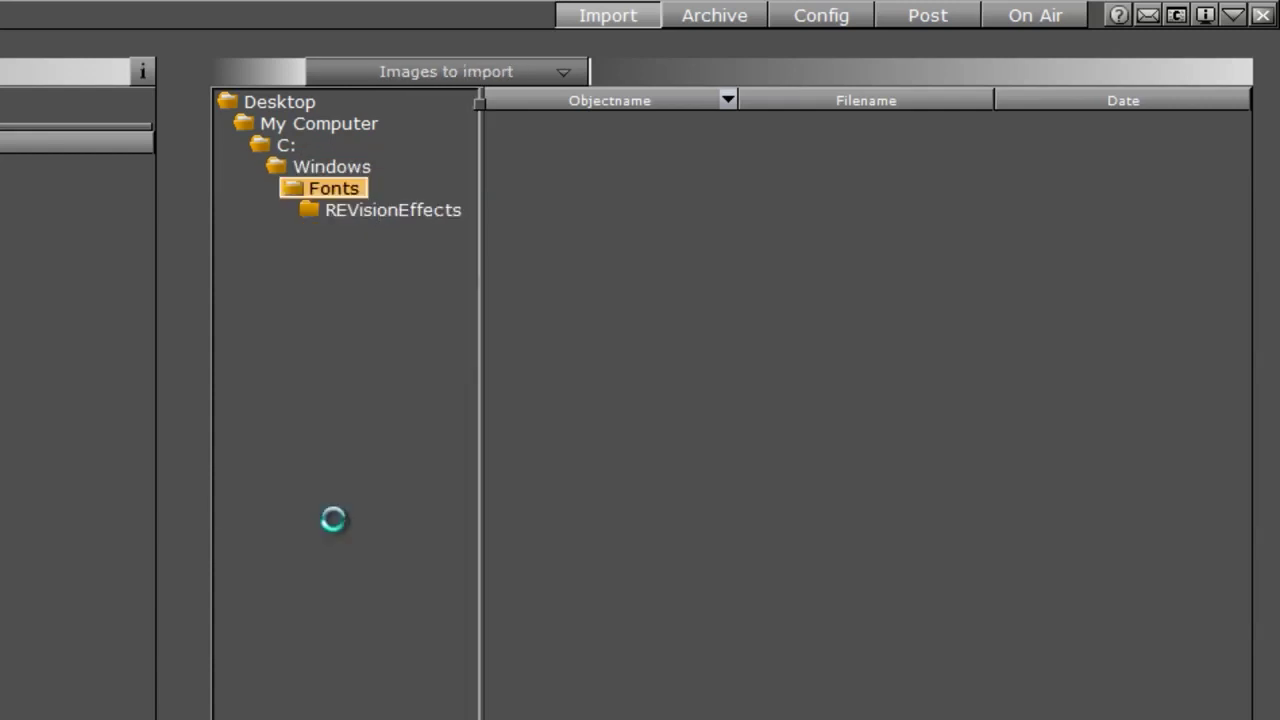
# - Switch the import type to Fonts and select both Arial-Black and Arial-Regular for import
pyautogui.click(437, 69)
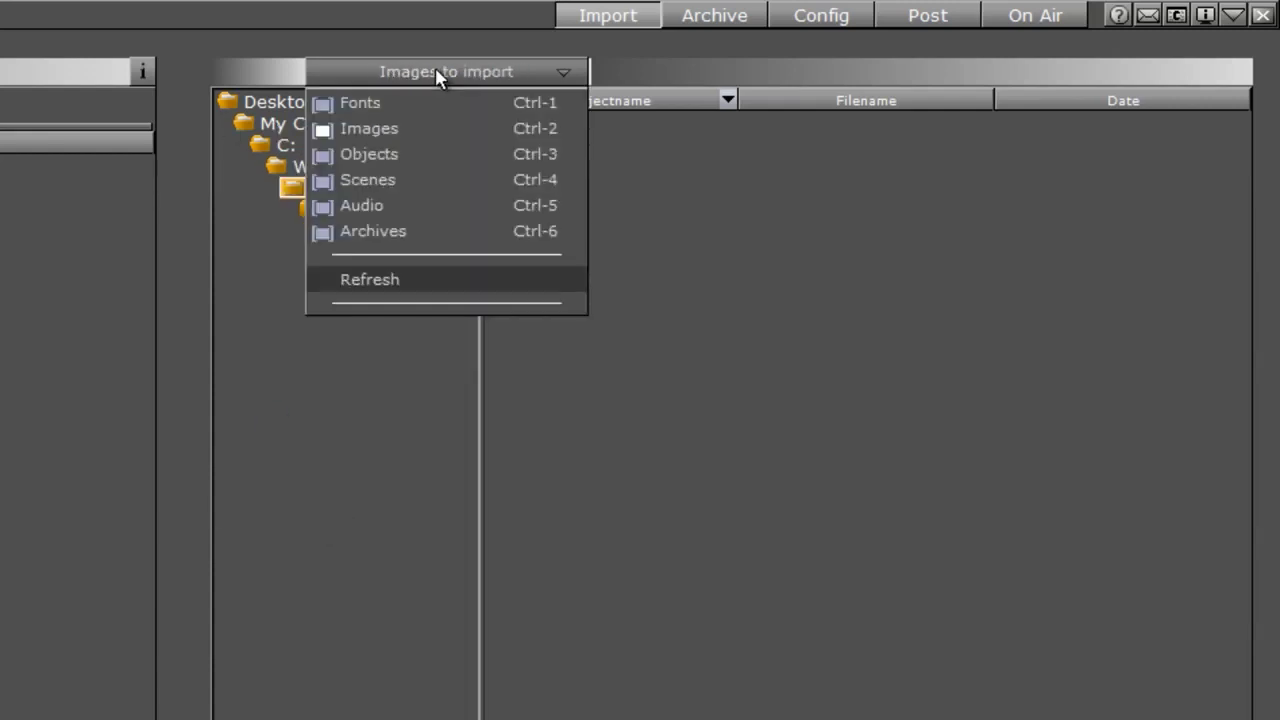
pyautogui.click(403, 104)
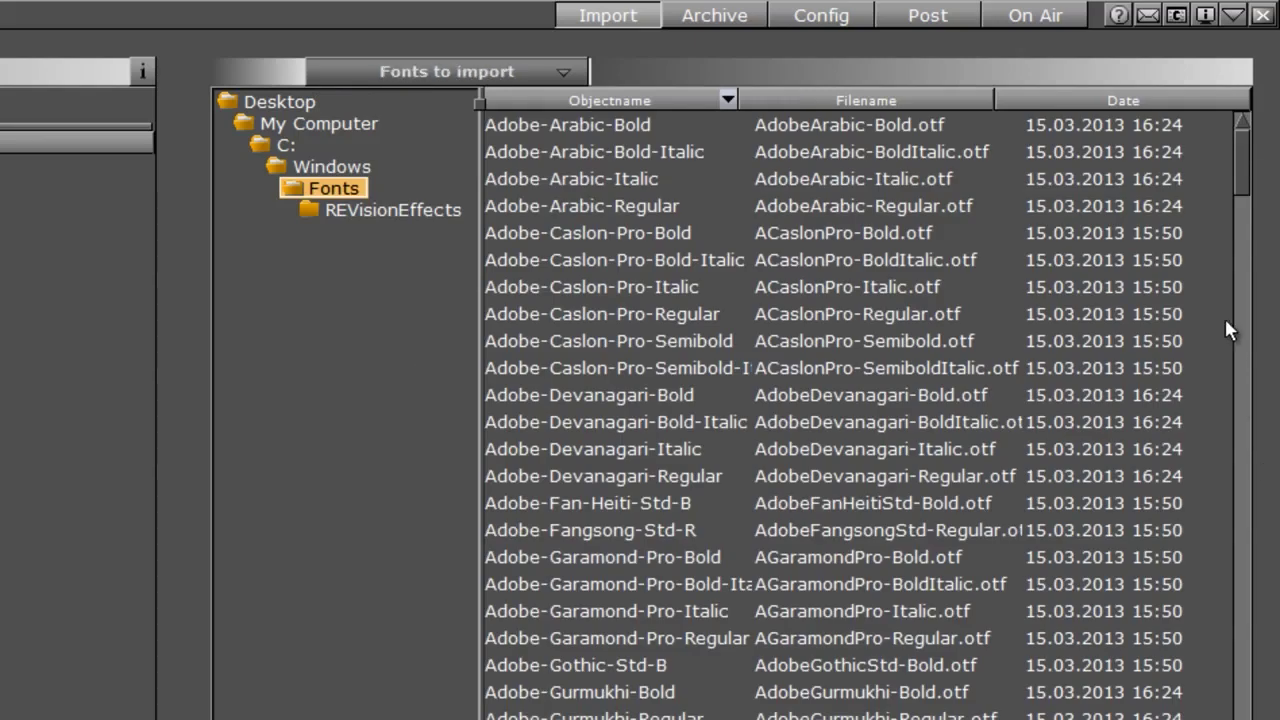
pyautogui.moveTo(1238, 160); pyautogui.dragTo(1226, 238)
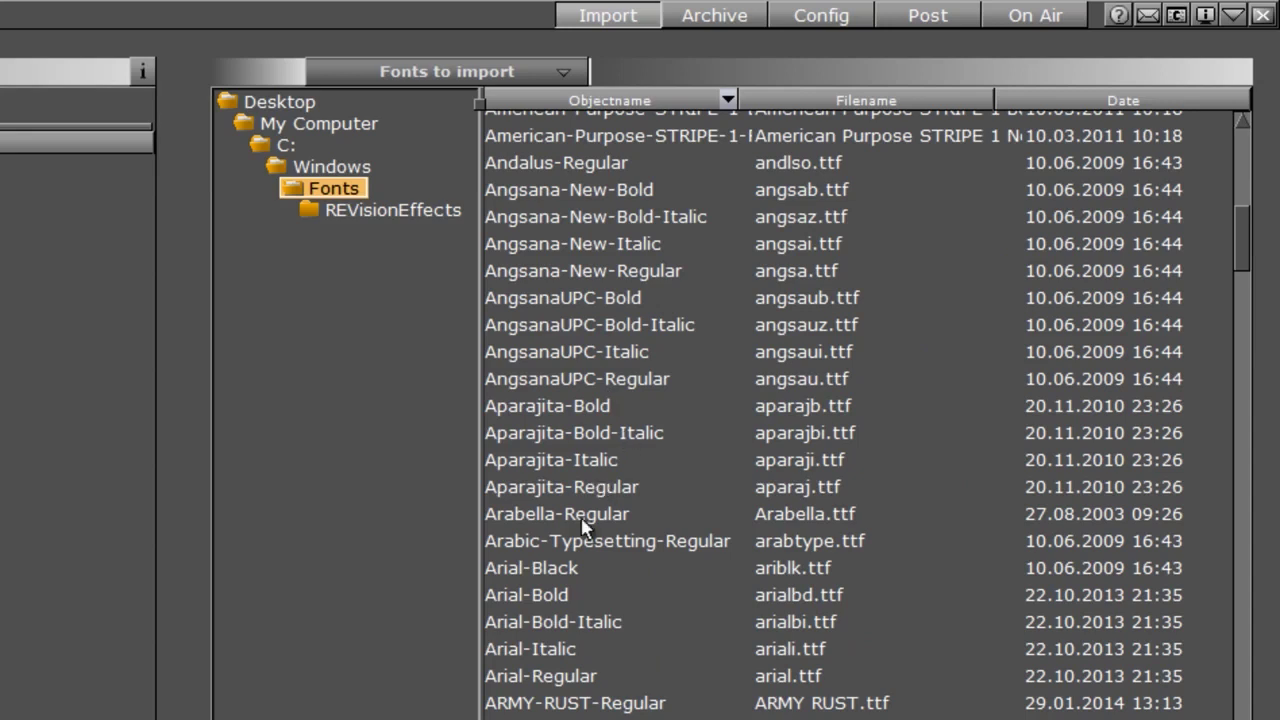
pyautogui.click(566, 568)
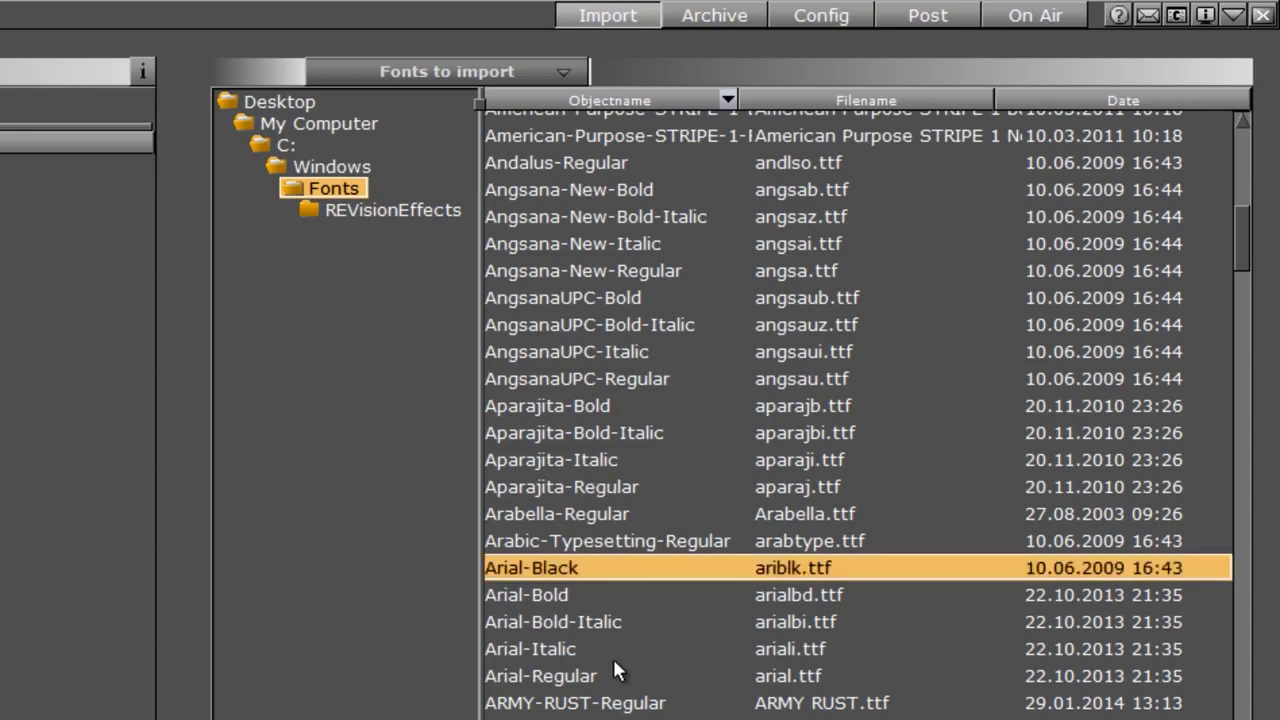
pyautogui.keyDown('ctrl'); pyautogui.click(546, 676); pyautogui.keyUp('ctrl')
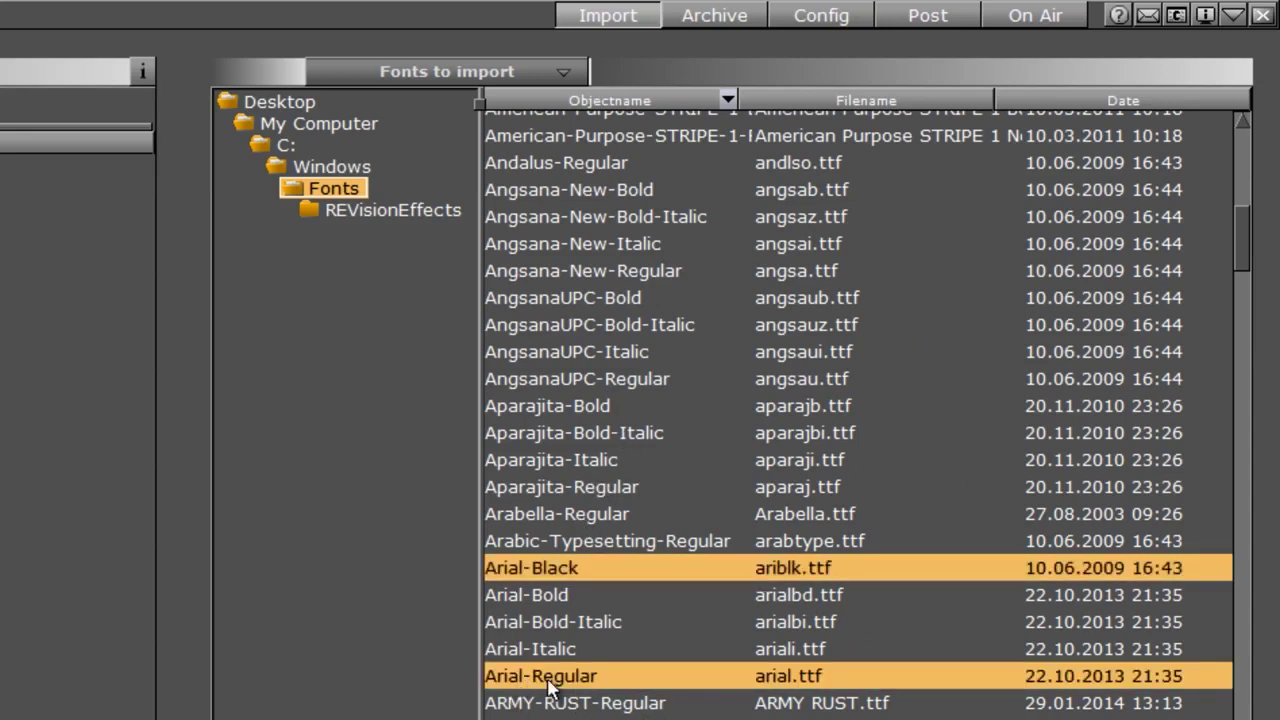
# - Import the selected Arial-Black and Arial-Regular fonts into the DesignTutorial1 server folder
pyautogui.moveTo(554, 679); pyautogui.dragTo(434, 257)
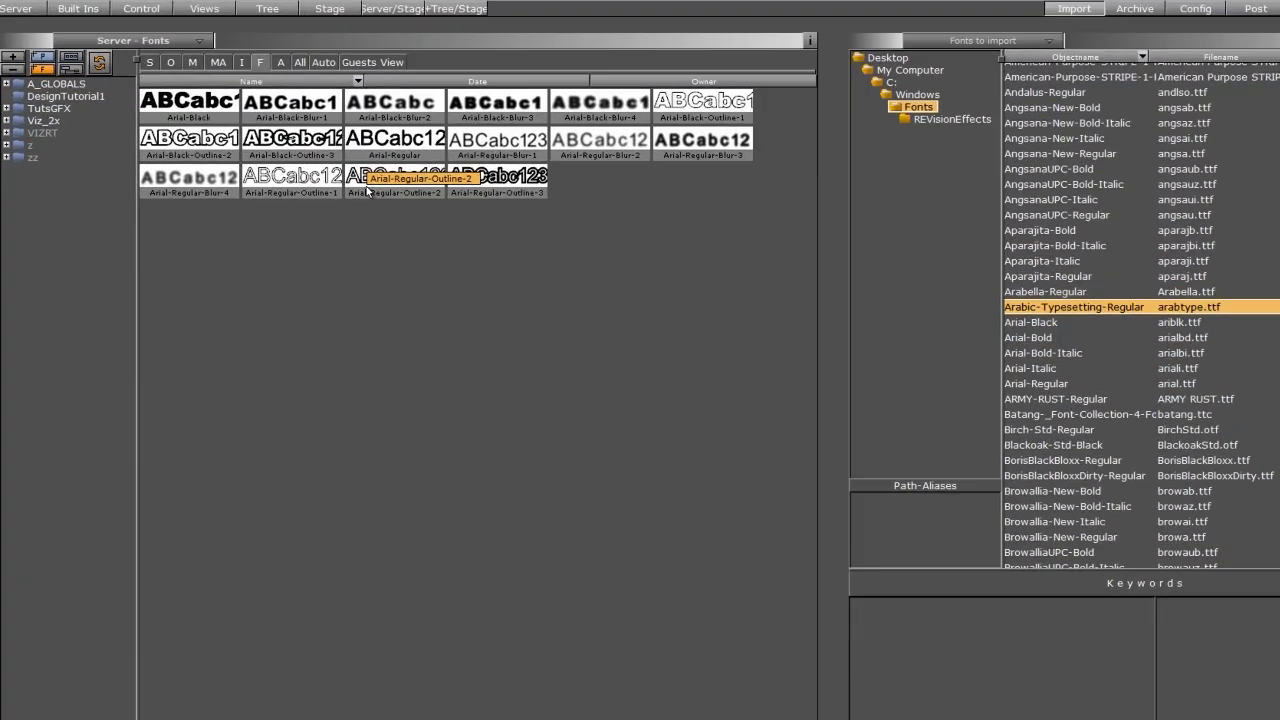
pyautogui.click(227, 114)
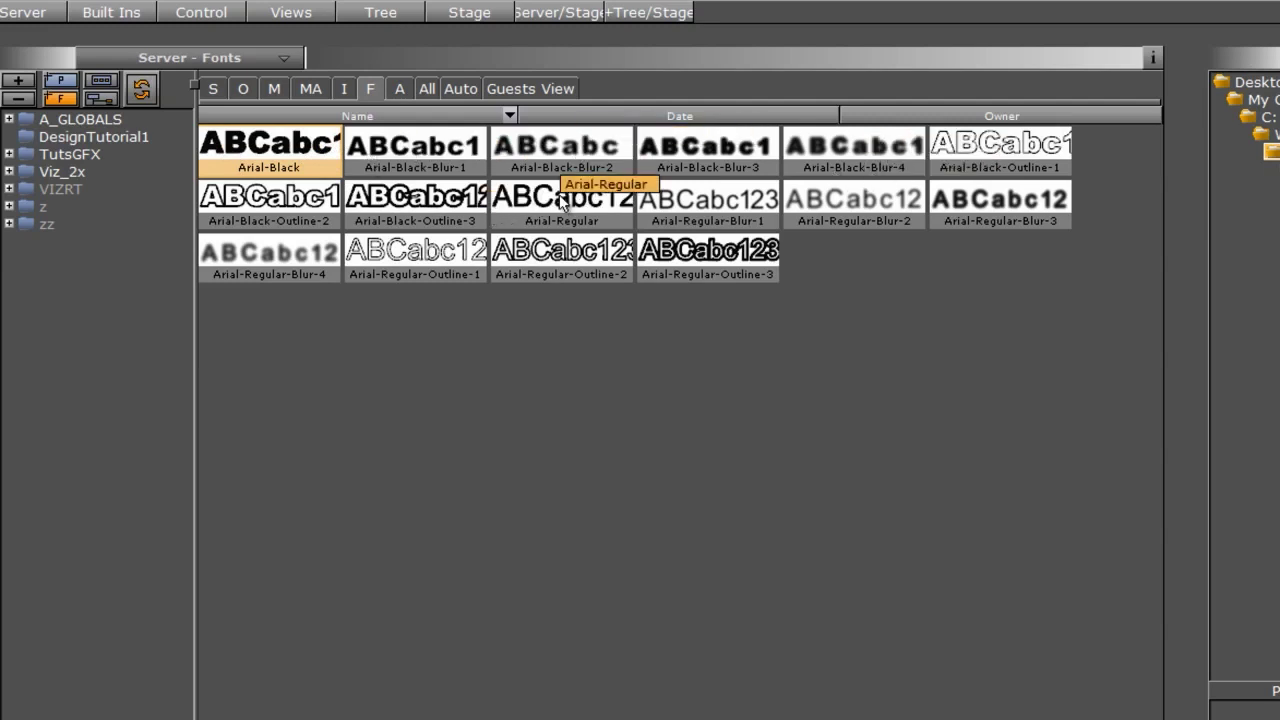
pyautogui.moveTo(708, 255); pyautogui.dragTo(411, 605)
# - Return to the server's font library and add an Arial-Black text container inside TextGroup
pyautogui.click(40, 14)
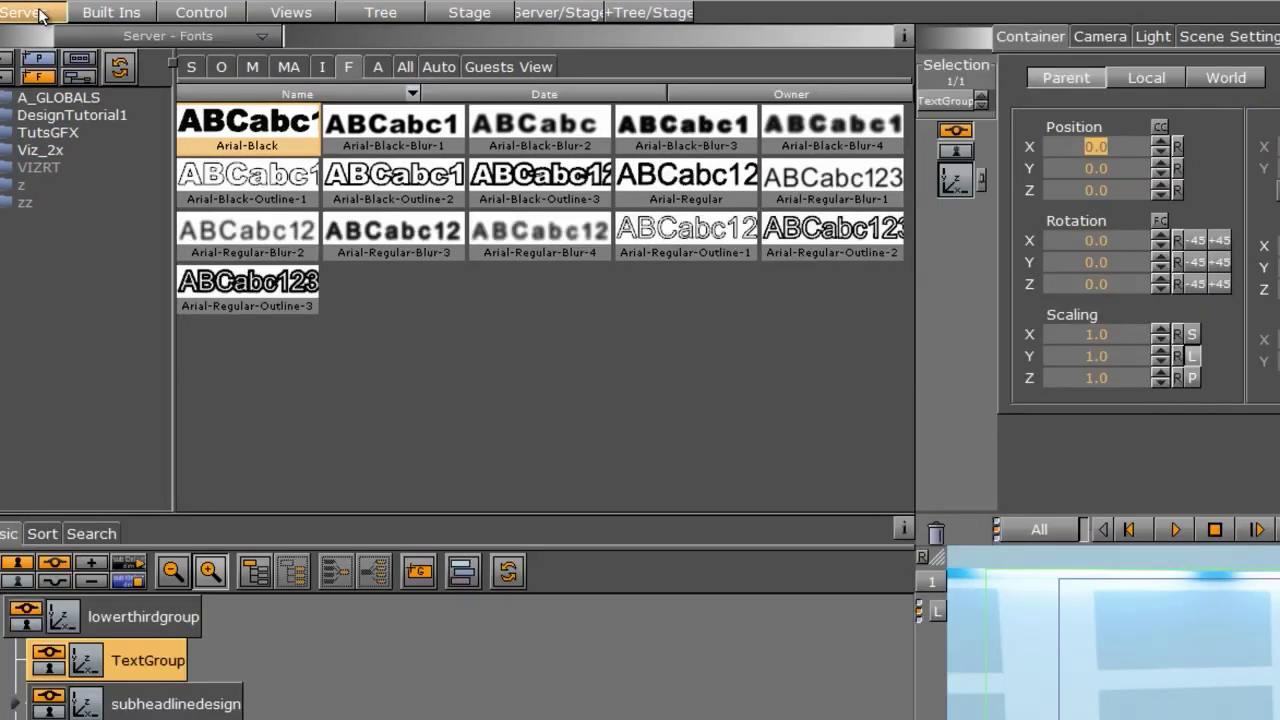
pyautogui.click(228, 119)
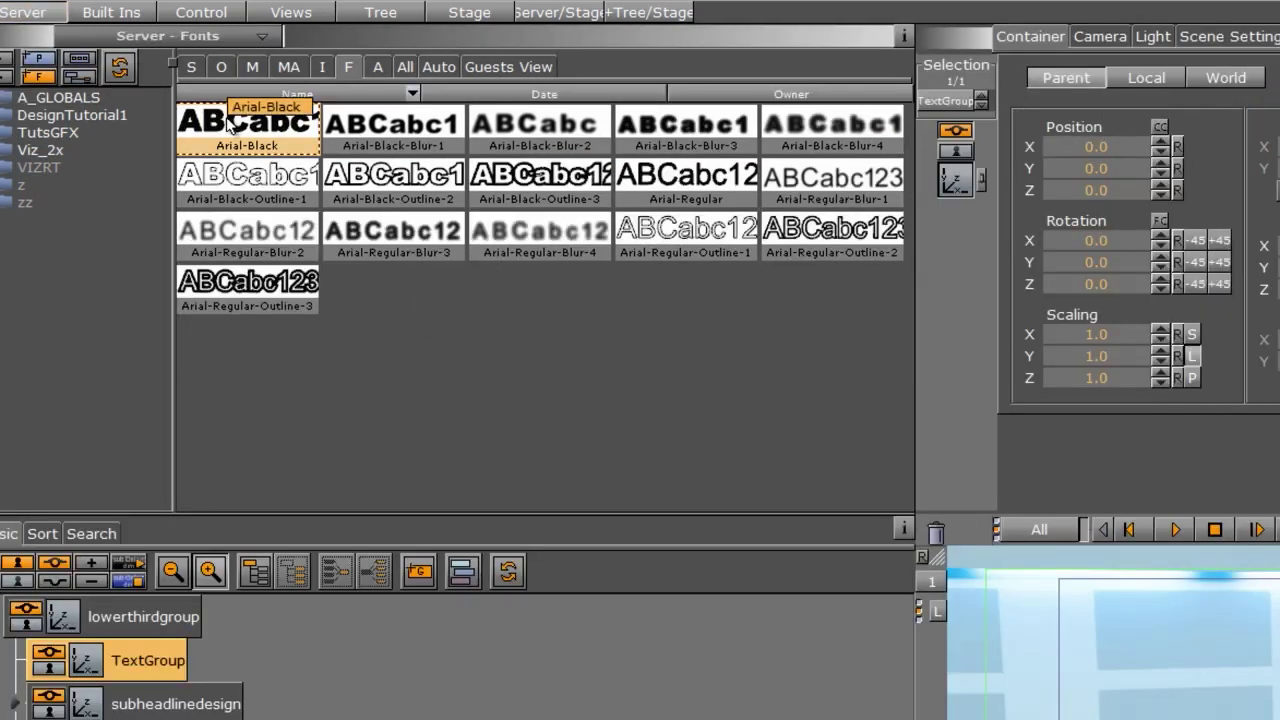
pyautogui.moveTo(228, 120); pyautogui.dragTo(214, 663)
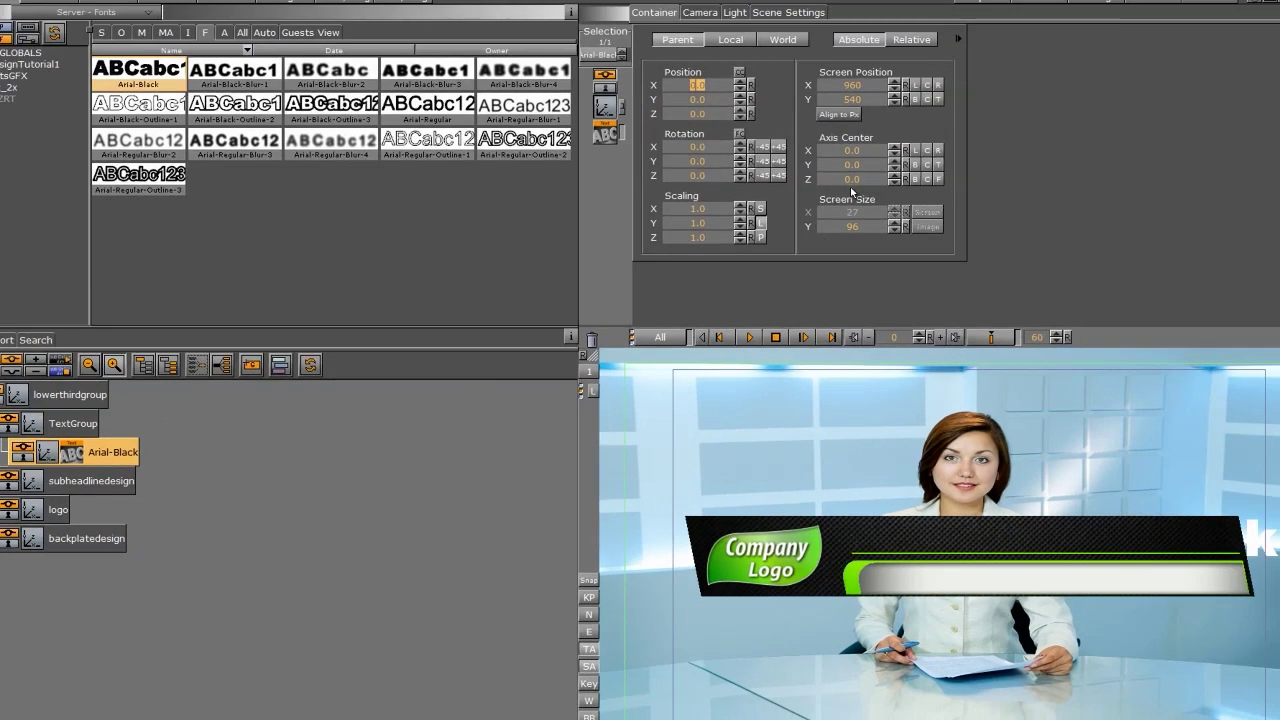
# - Scale the Arial-Black text to 0.67 and position it above the green line at X -117.0, Y 9.0, Z 1.0
pyautogui.click(740, 111)
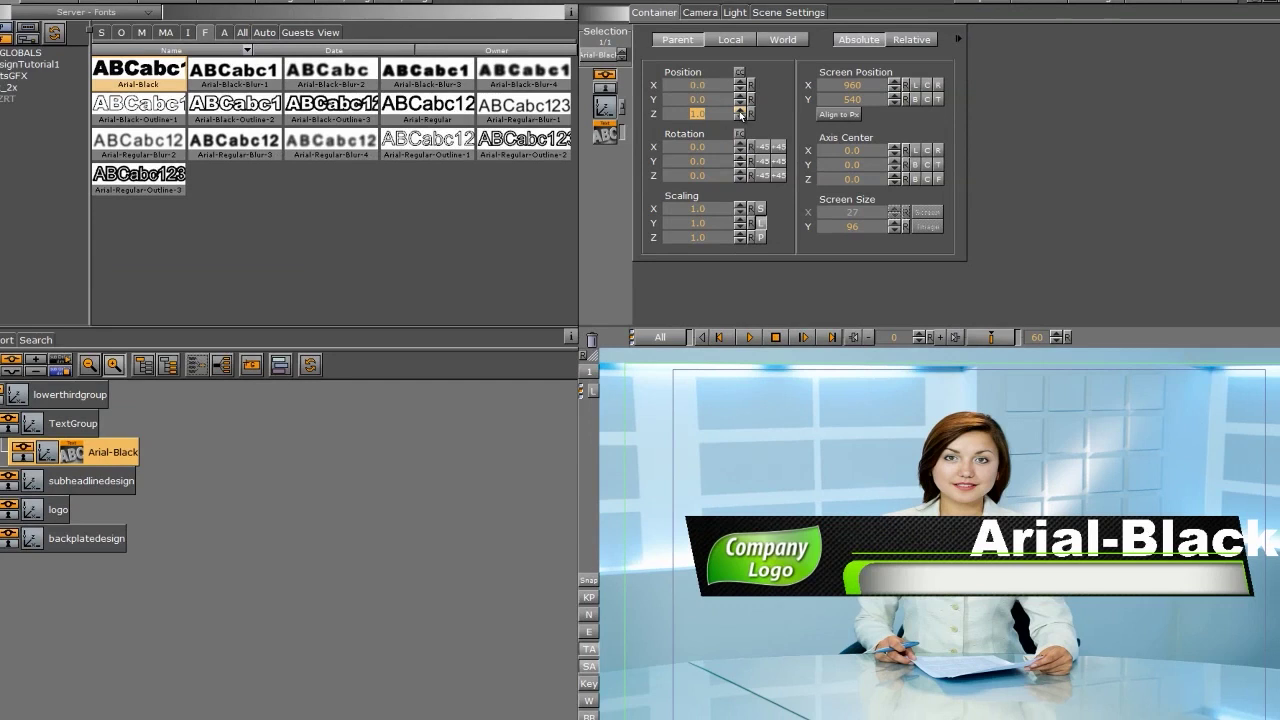
pyautogui.moveTo(705, 211); pyautogui.dragTo(727, 197)
pyautogui.moveTo(689, 100); pyautogui.dragTo(630, 92)
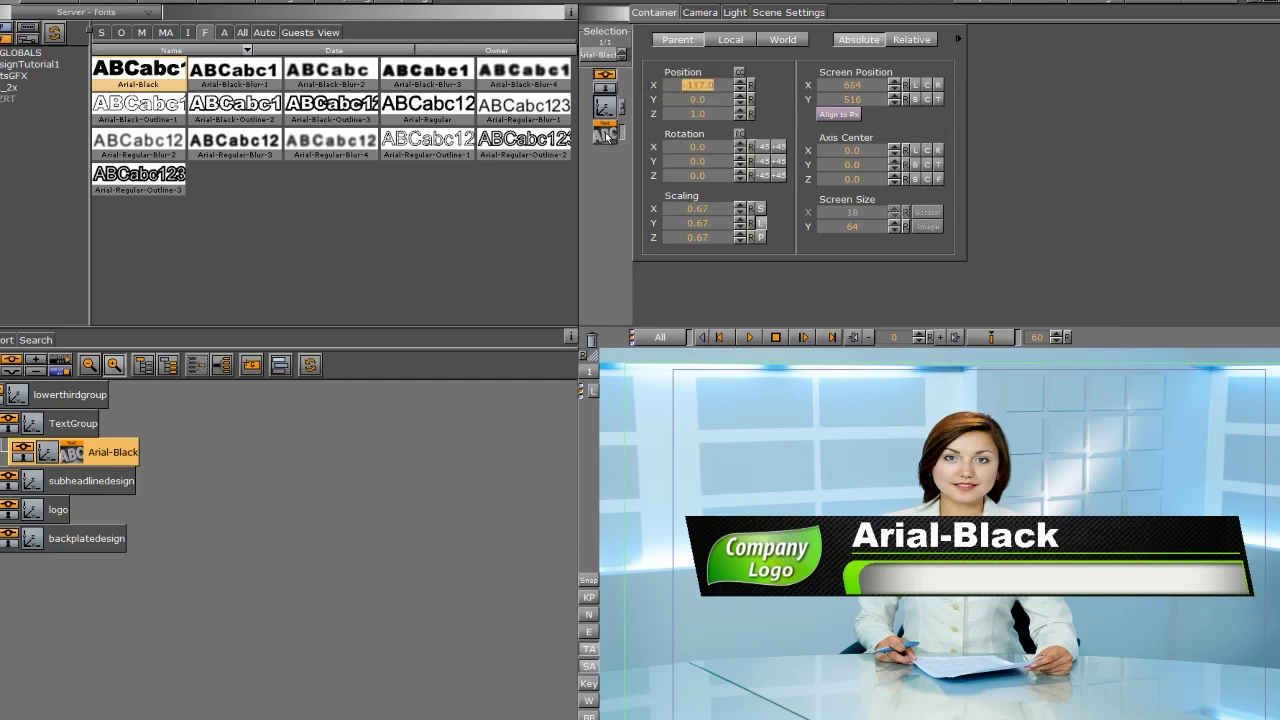
# - Replace the Arial-Black container's text with "Headline" and set its type to Texture
pyautogui.click(607, 135)
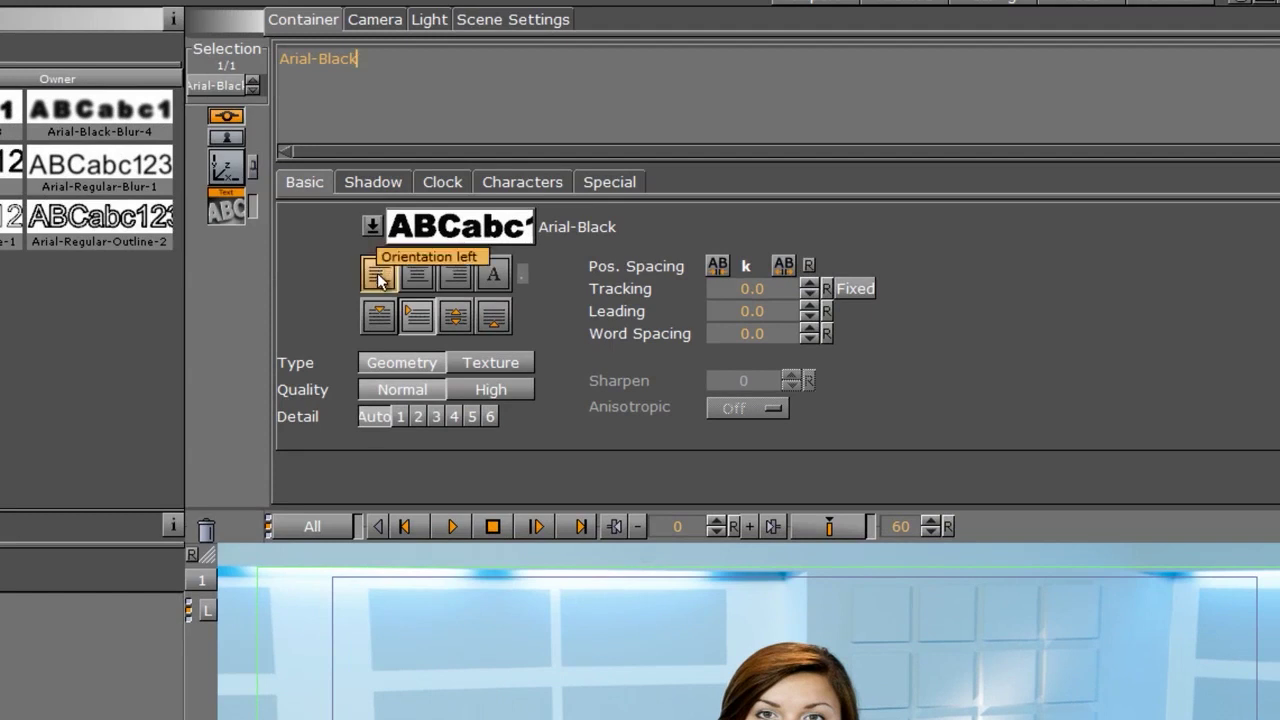
pyautogui.moveTo(368, 62); pyautogui.dragTo(154, 37)
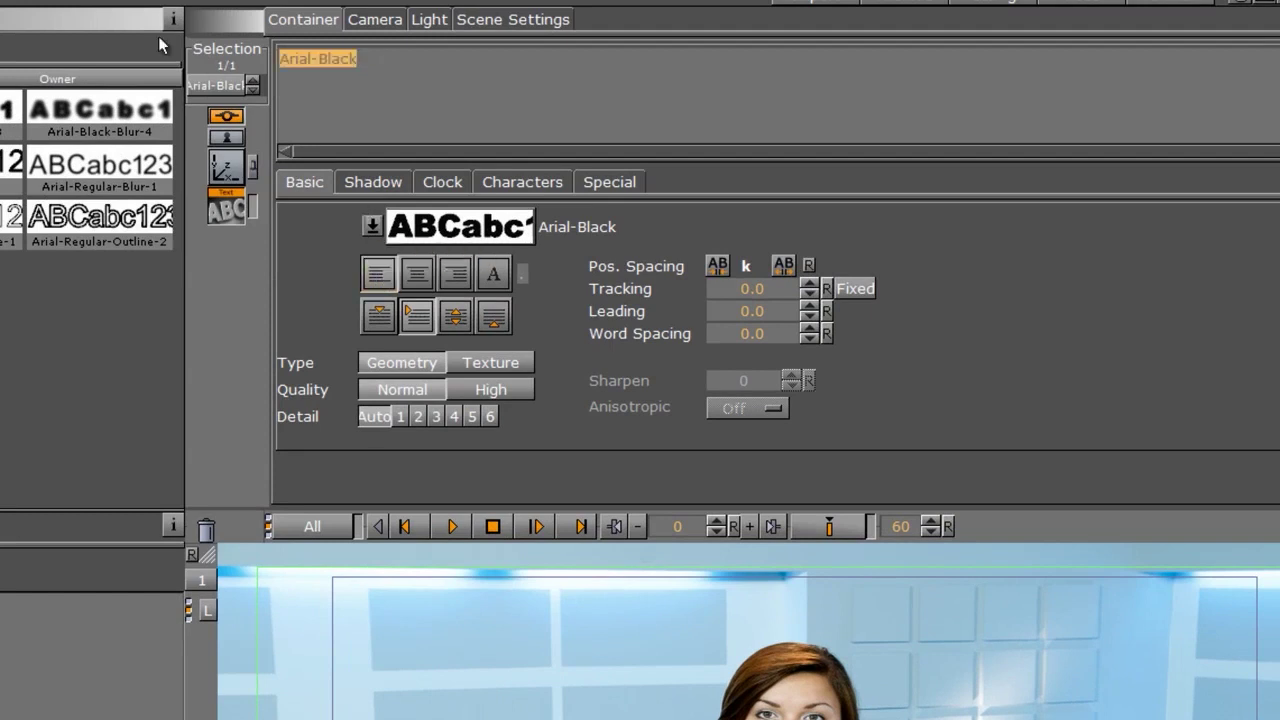
pyautogui.press('BackSpace')
pyautogui.write('Headline')
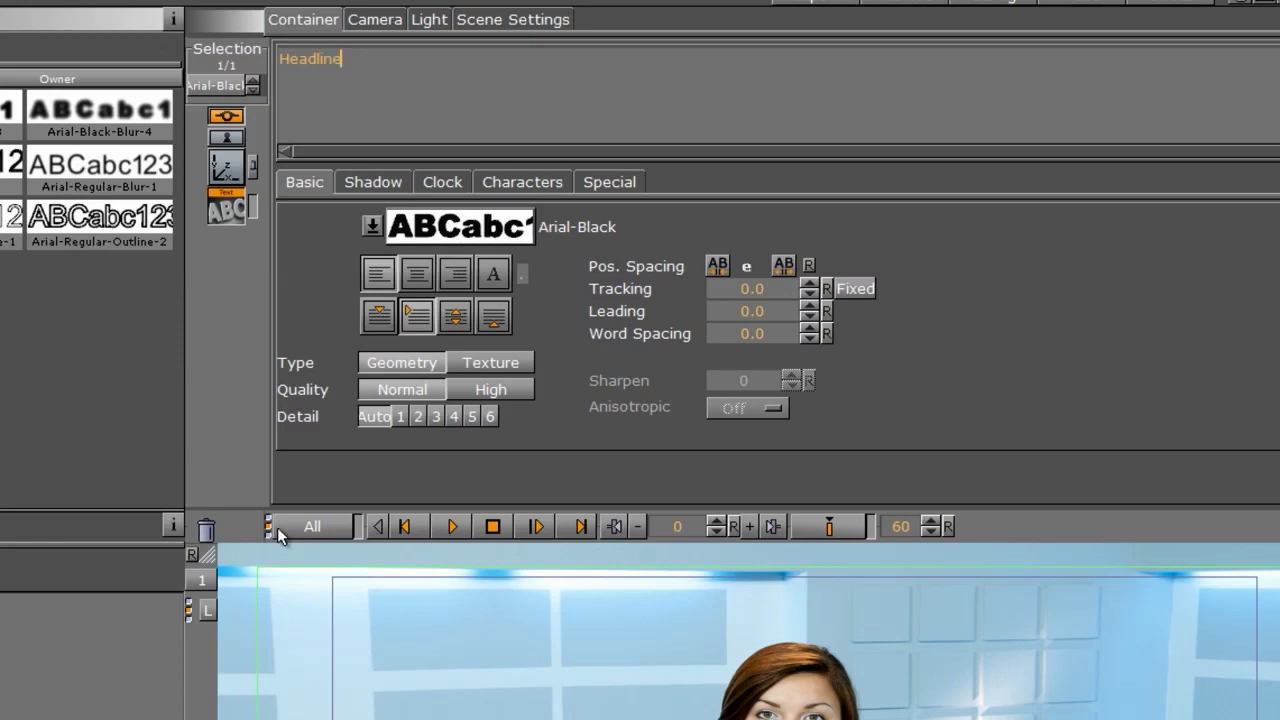
pyautogui.press('Return')
pyautogui.click(513, 368)
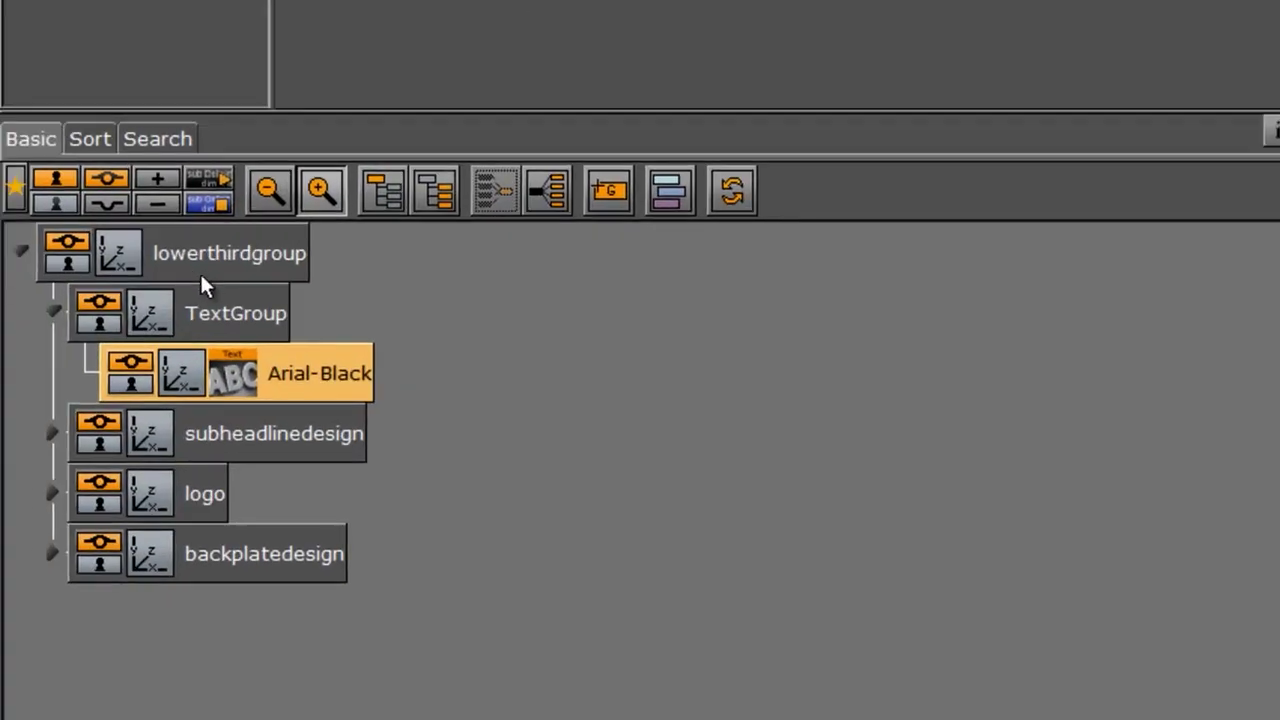
# - Duplicate the text container within TextGroup and name the two copies "Healine" and "Subline"
pyautogui.keyDown('ctrl'); pyautogui.moveTo(294, 373); pyautogui.dragTo(282, 397); pyautogui.keyUp('ctrl')
pyautogui.doubleClick(297, 376)
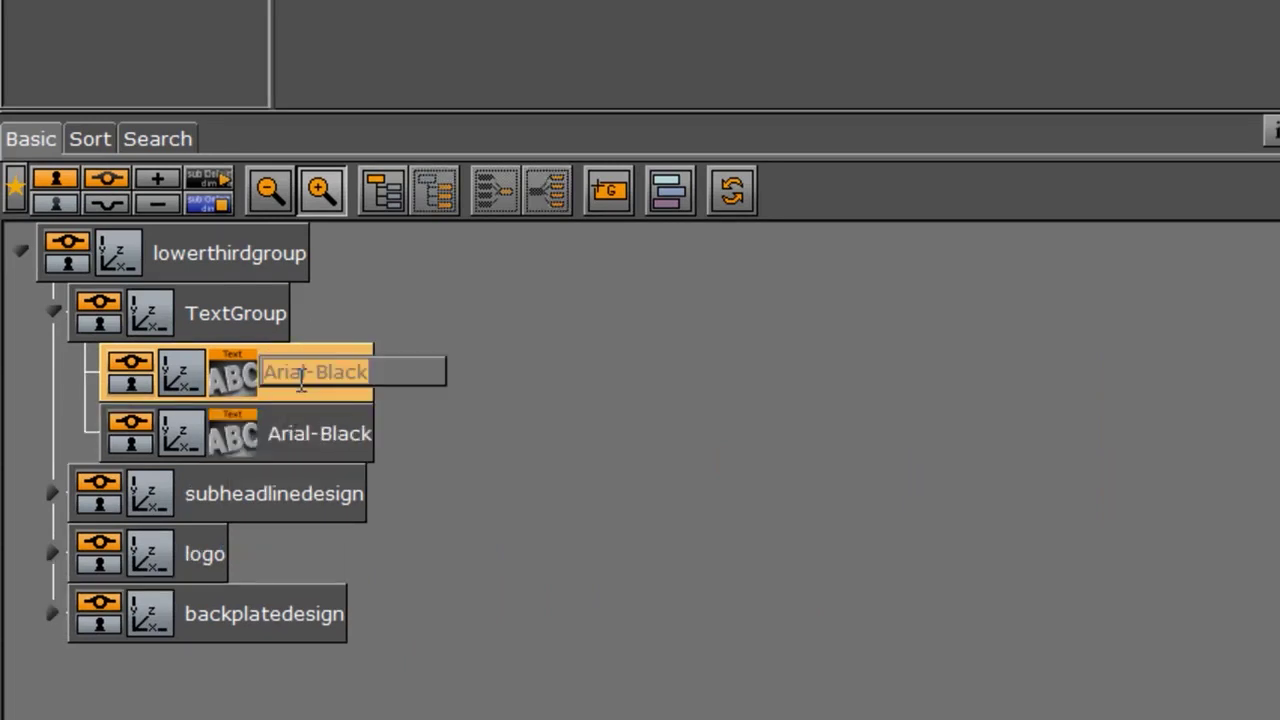
pyautogui.write('Headline')
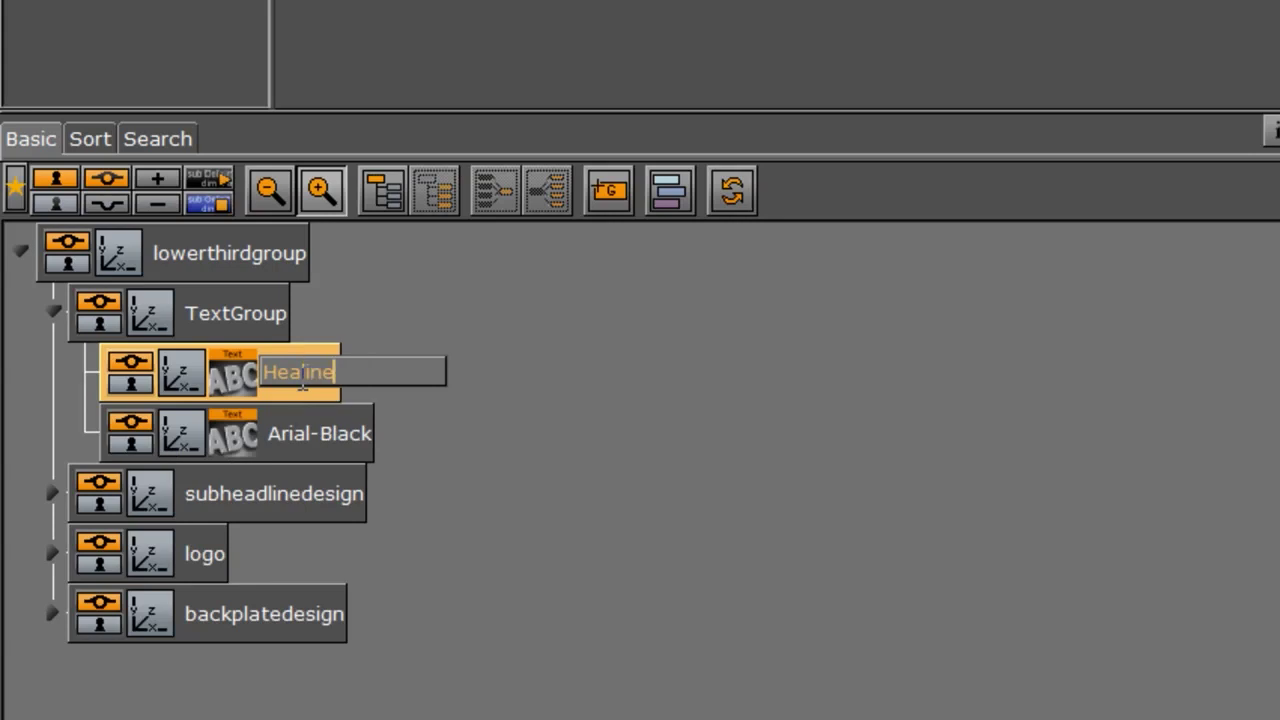
pyautogui.press('Tab')
pyautogui.write('Subline')
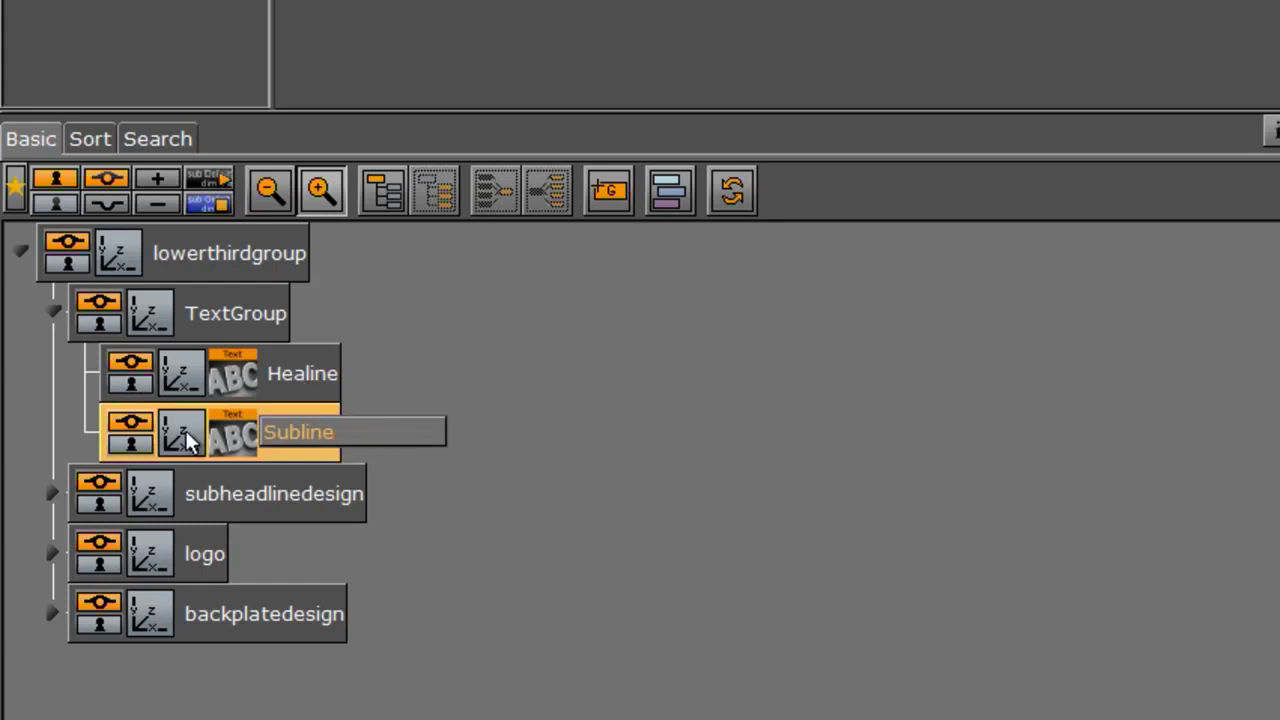
pyautogui.press('Return')
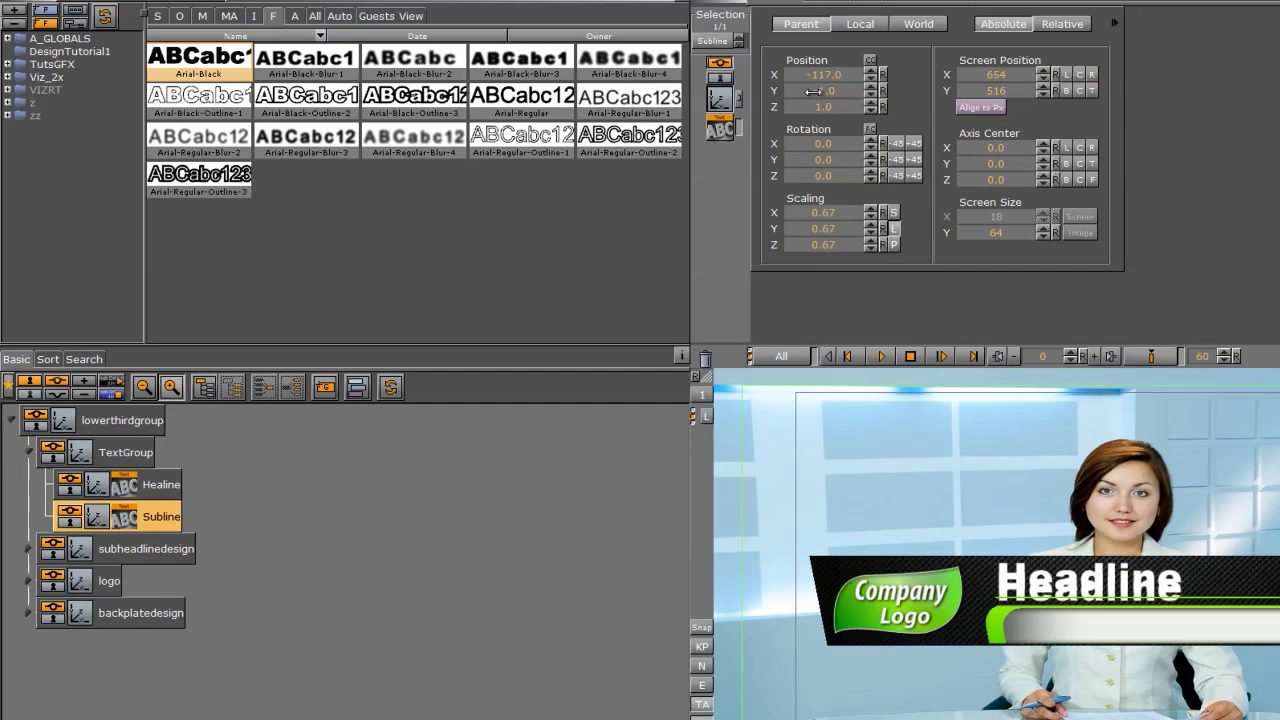
# - Move Subline onto the subheadline bar at X -95.0, Y -31.0, Z 3.0 and scale it to 0.5
pyautogui.moveTo(813, 91); pyautogui.dragTo(794, 102)
pyautogui.click(826, 130)
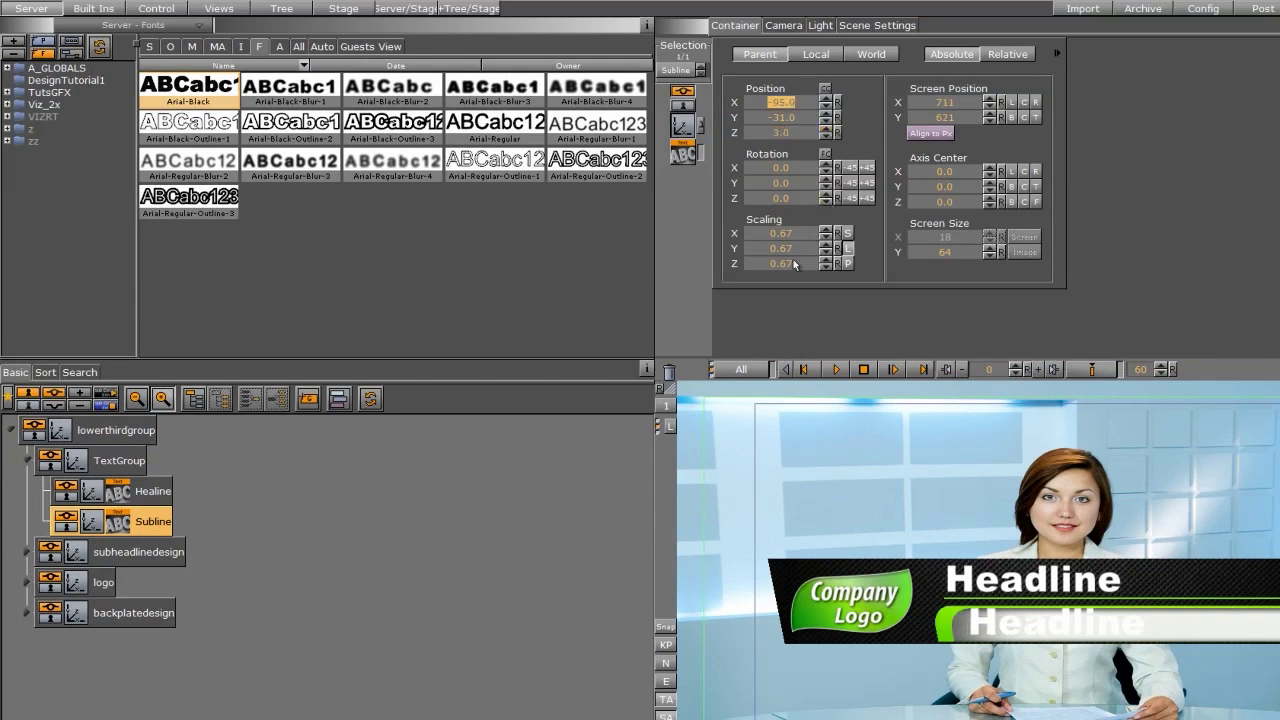
pyautogui.moveTo(790, 232); pyautogui.dragTo(770, 232)
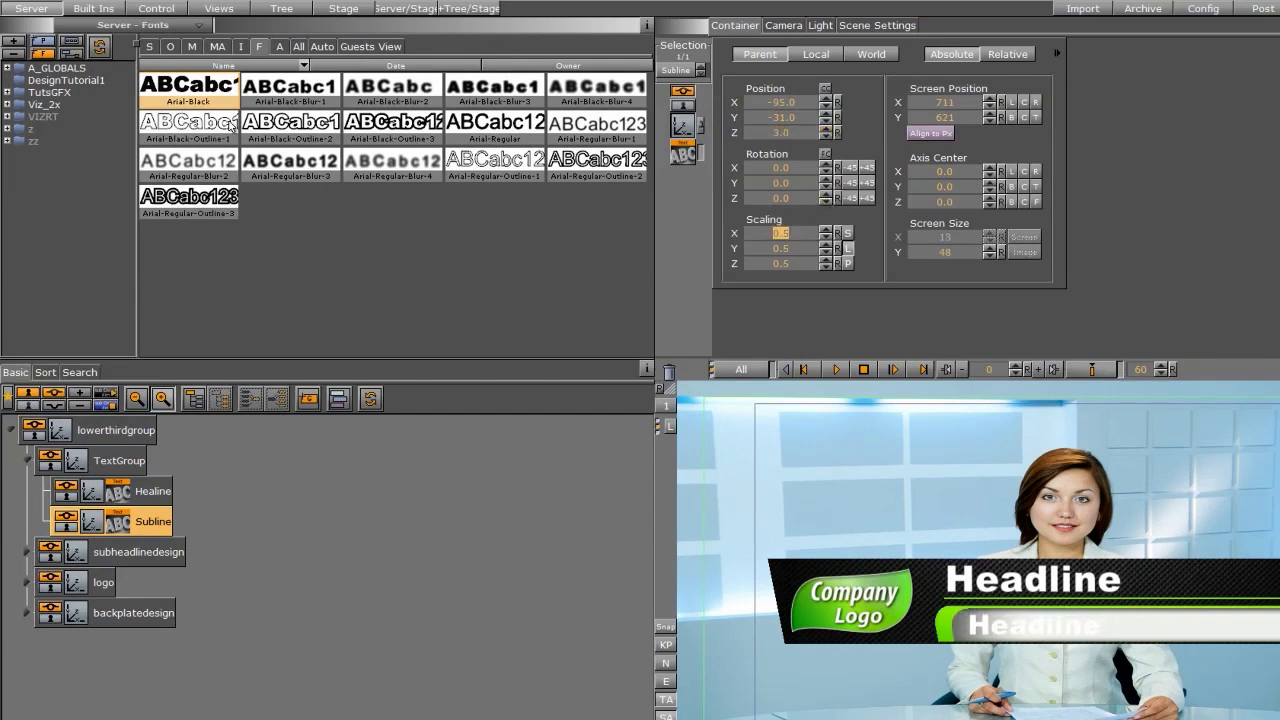
# - Apply the Black material from the server to the Subline text and collapse TextGroup
pyautogui.click(192, 46)
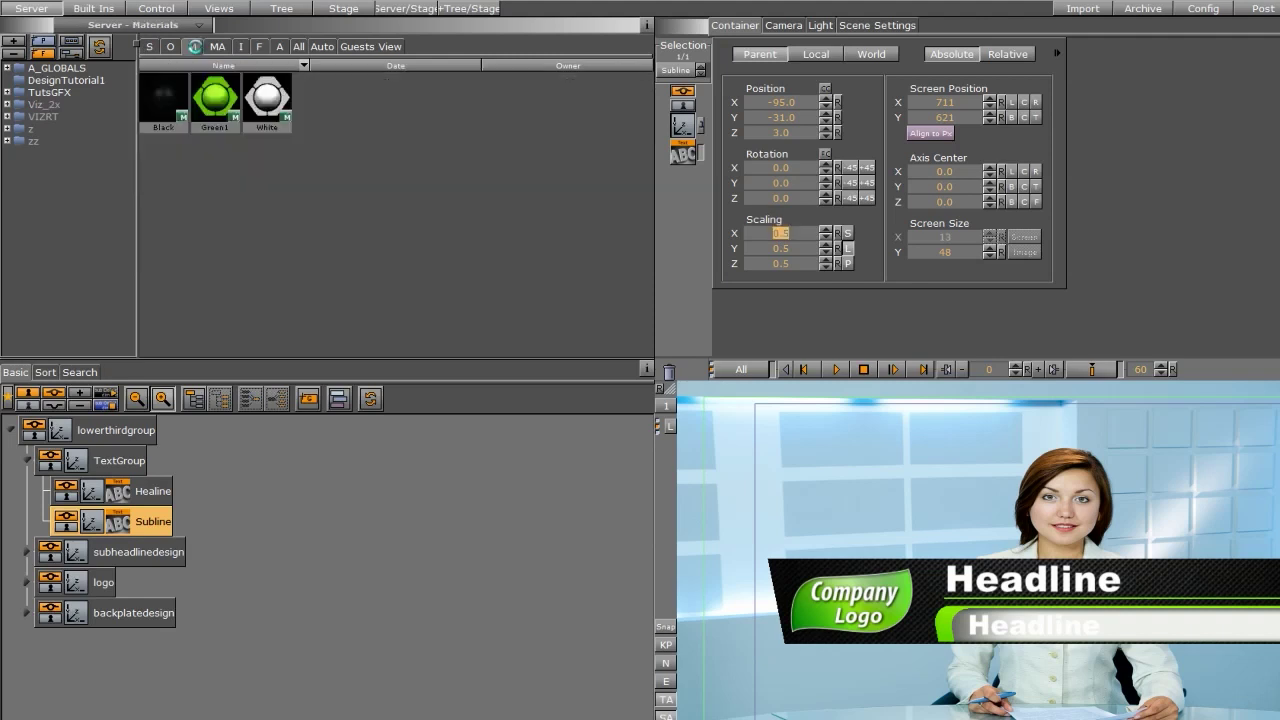
pyautogui.moveTo(160, 103); pyautogui.dragTo(167, 525)
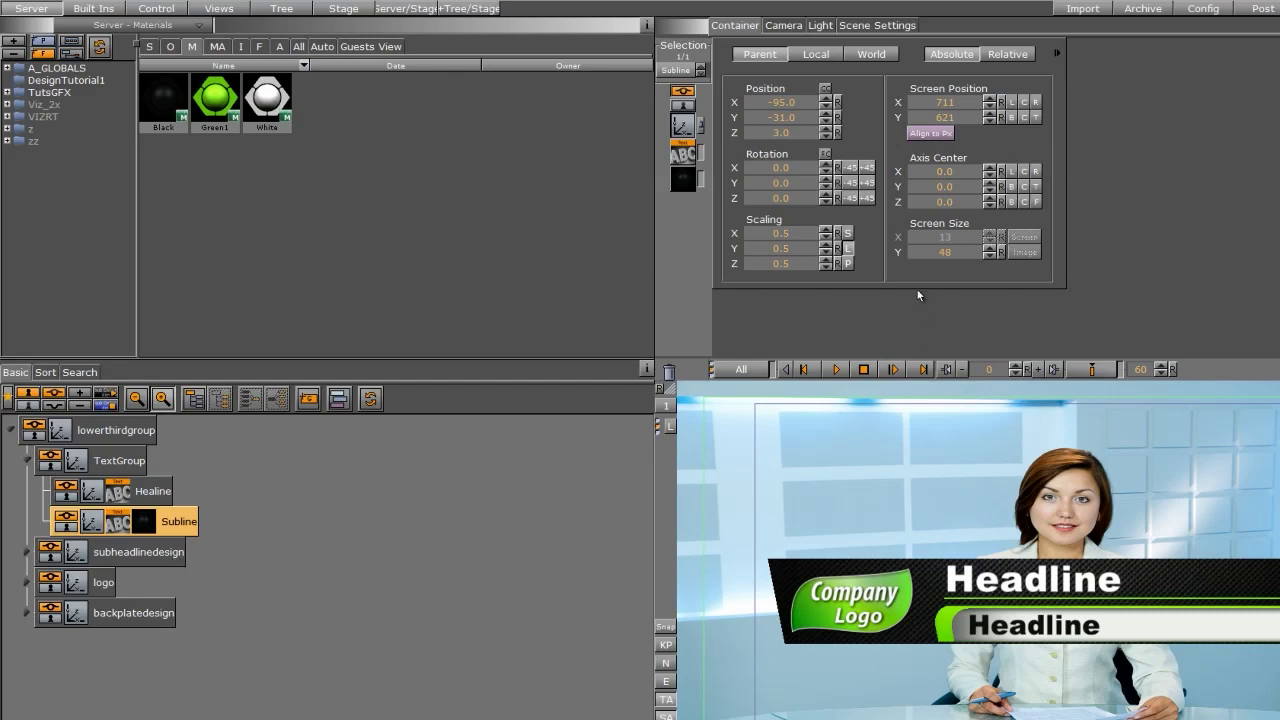
pyautogui.click(26, 447)
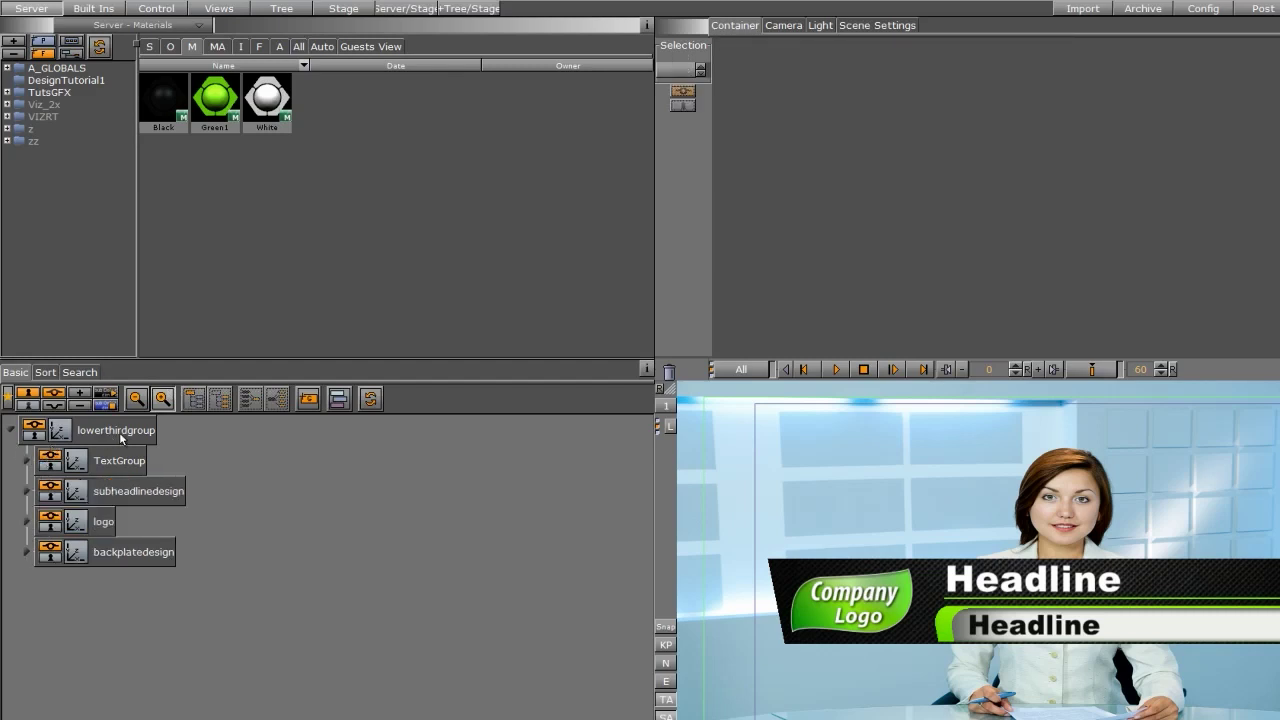
# - Lower the whole lowerthirdgroup to Y position -143.0
pyautogui.click(62, 433)
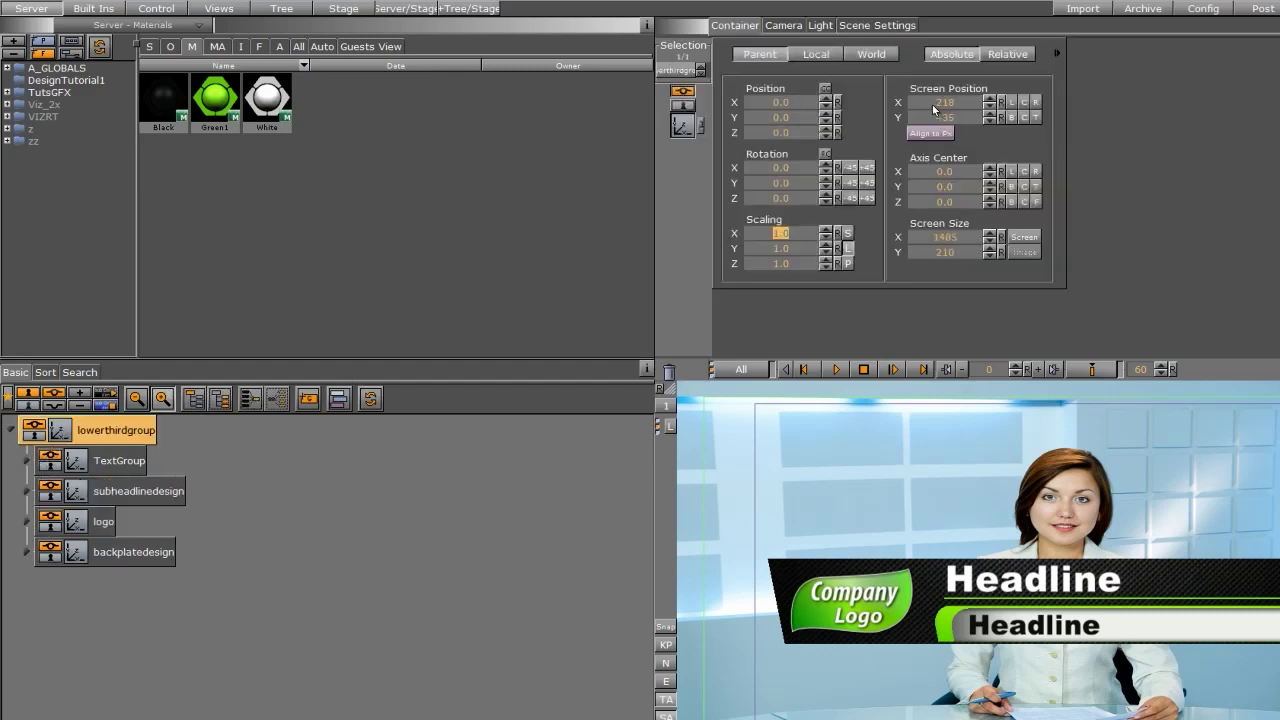
pyautogui.moveTo(785, 122); pyautogui.dragTo(688, 134)
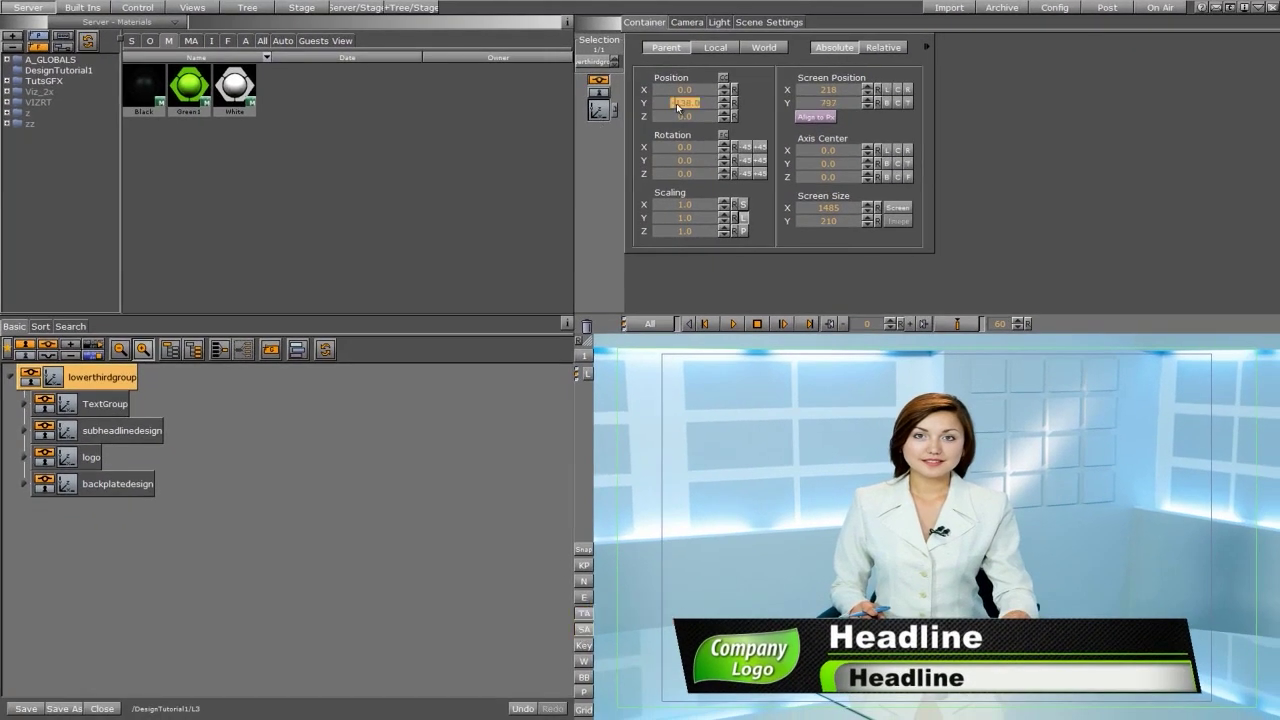
pyautogui.moveTo(677, 107); pyautogui.dragTo(676, 105)
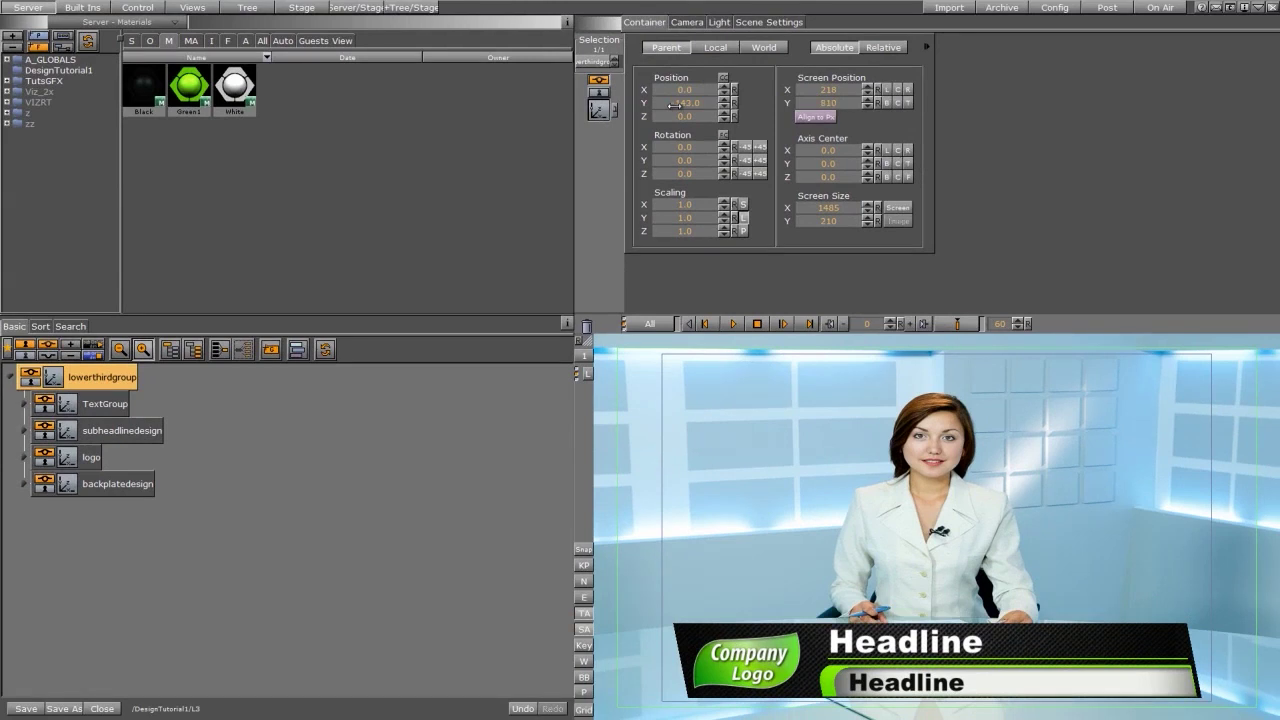
pyautogui.click(676, 105)
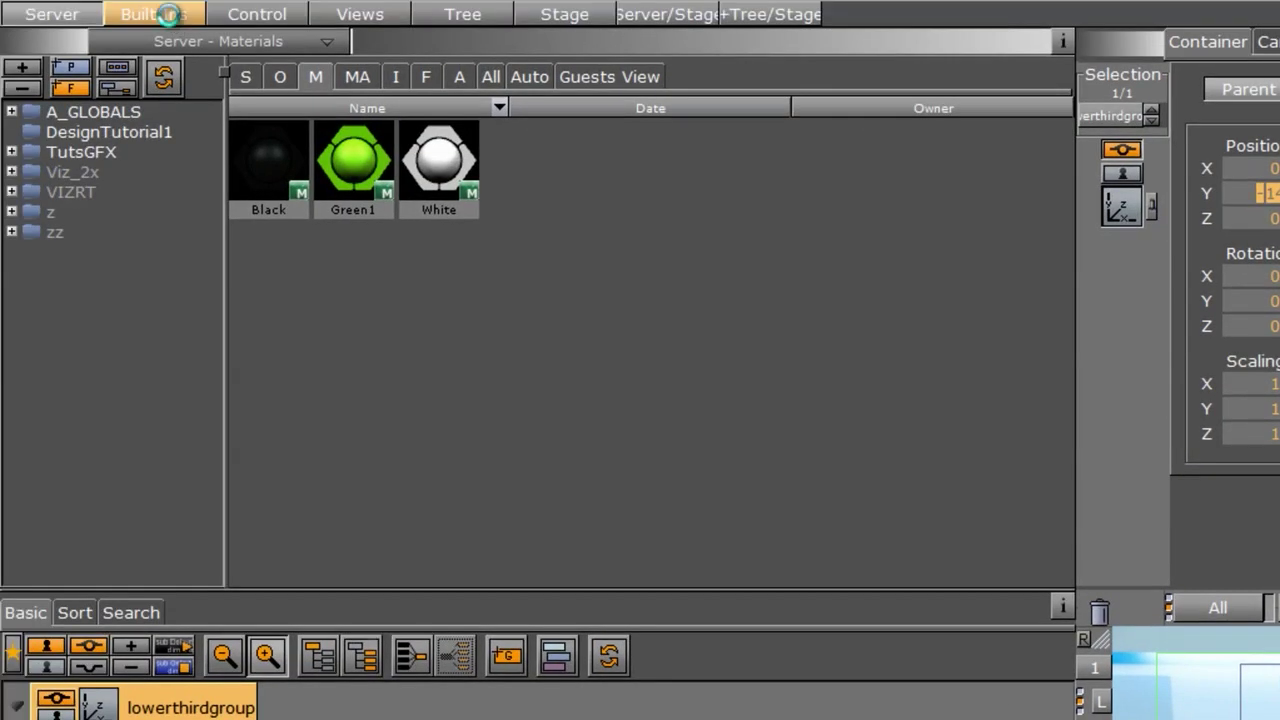
# - Add the Maxsize container plugin from the Tools folder to the Healine text container
pyautogui.click(173, 14)
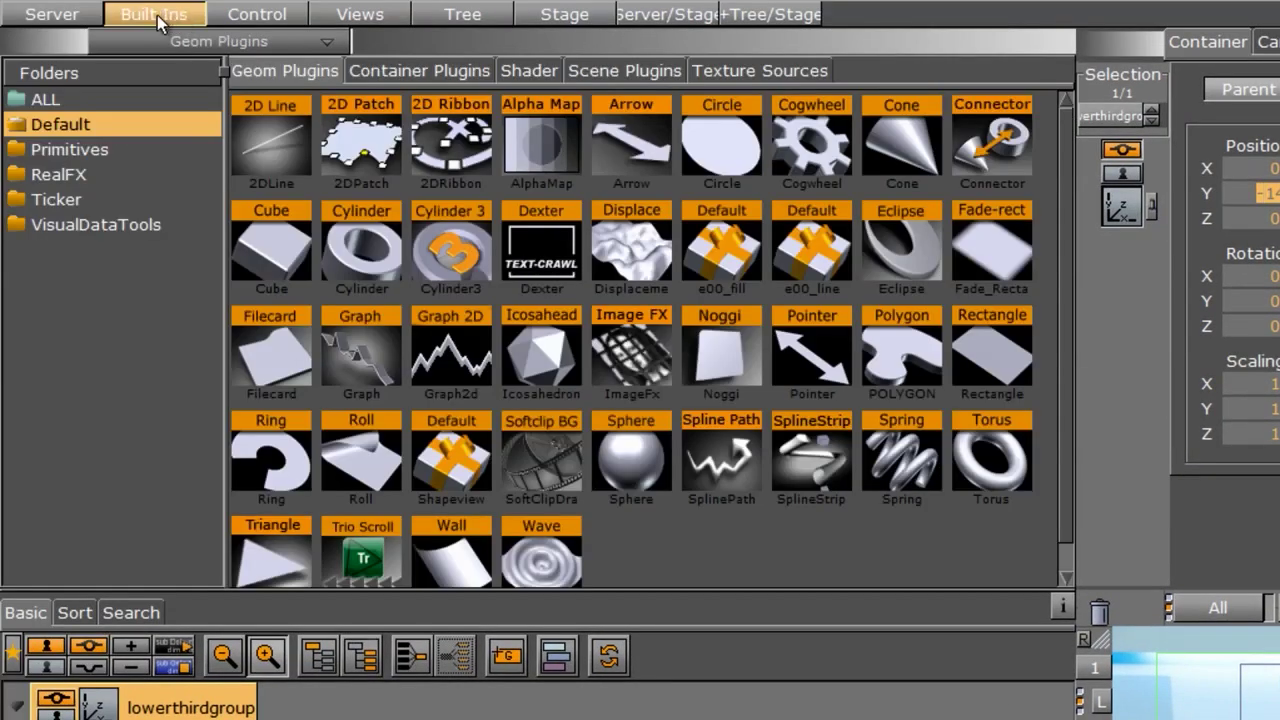
pyautogui.click(387, 67)
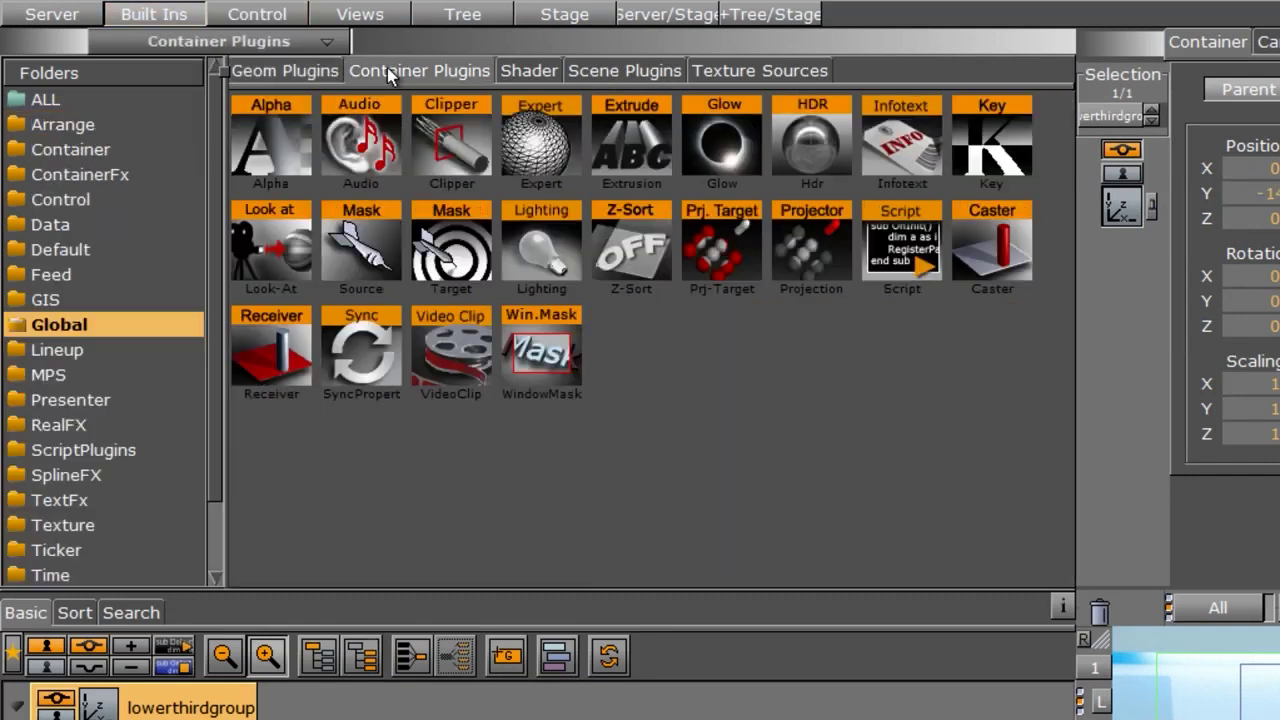
pyautogui.scroll(-2, 62, 470)
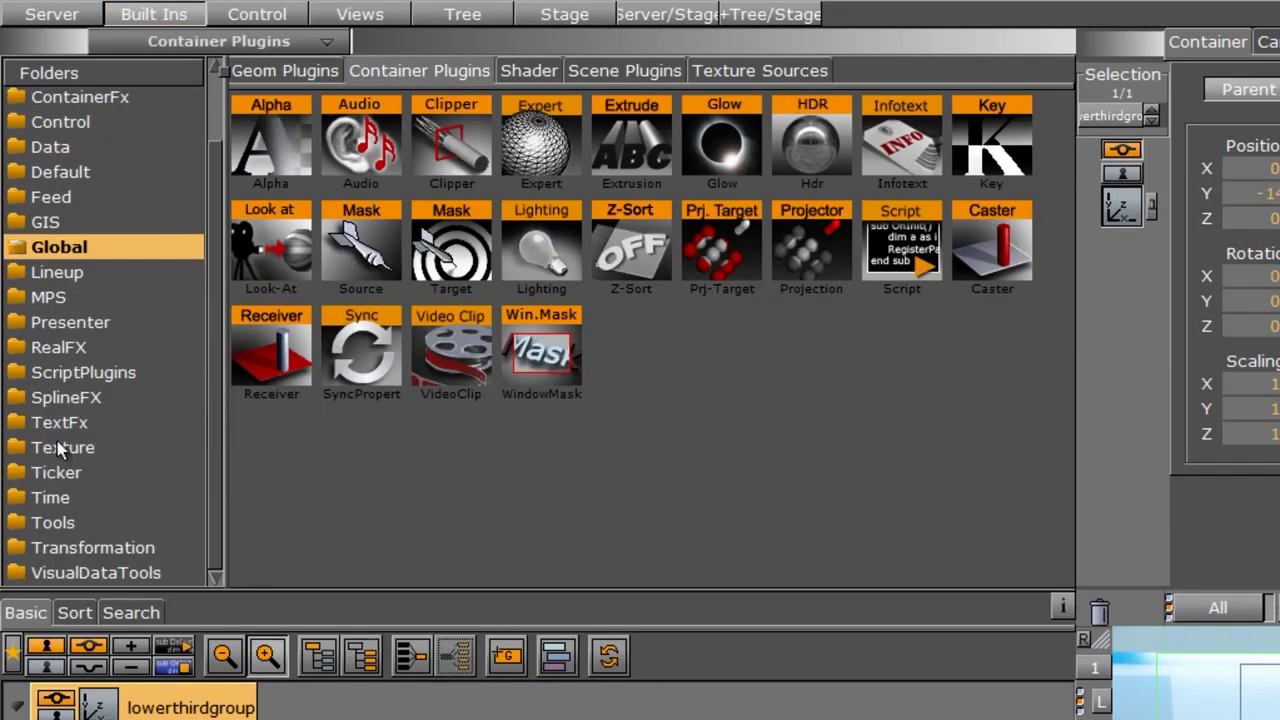
pyautogui.click(52, 522)
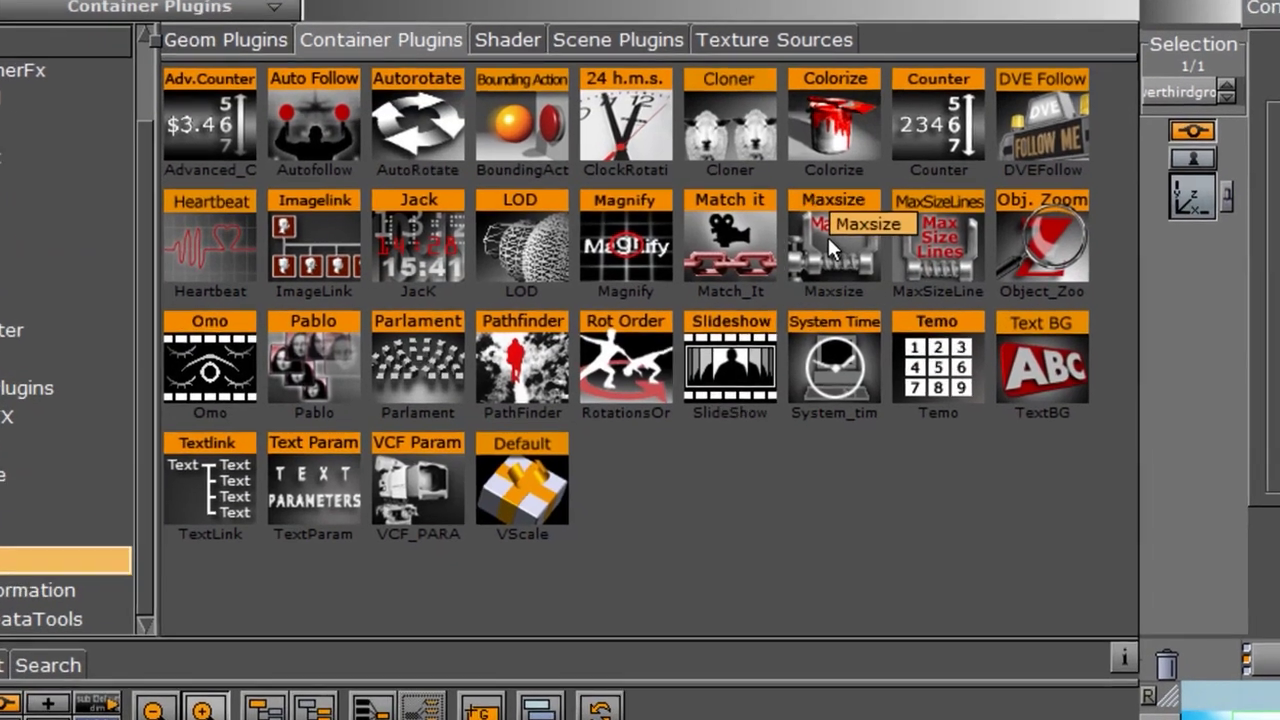
pyautogui.click(827, 250)
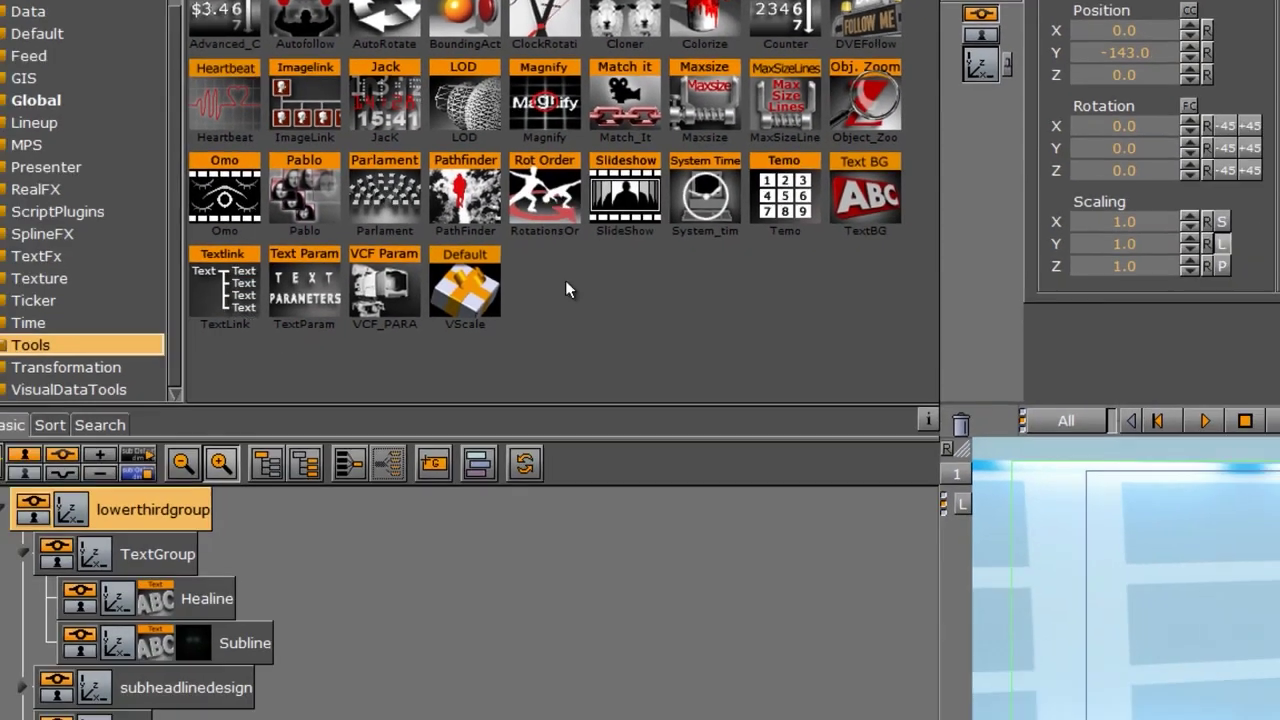
pyautogui.moveTo(712, 100)
pyautogui.mouseDown()
pyautogui.moveTo(397, 569)
pyautogui.moveTo(237, 603)
pyautogui.mouseUp()
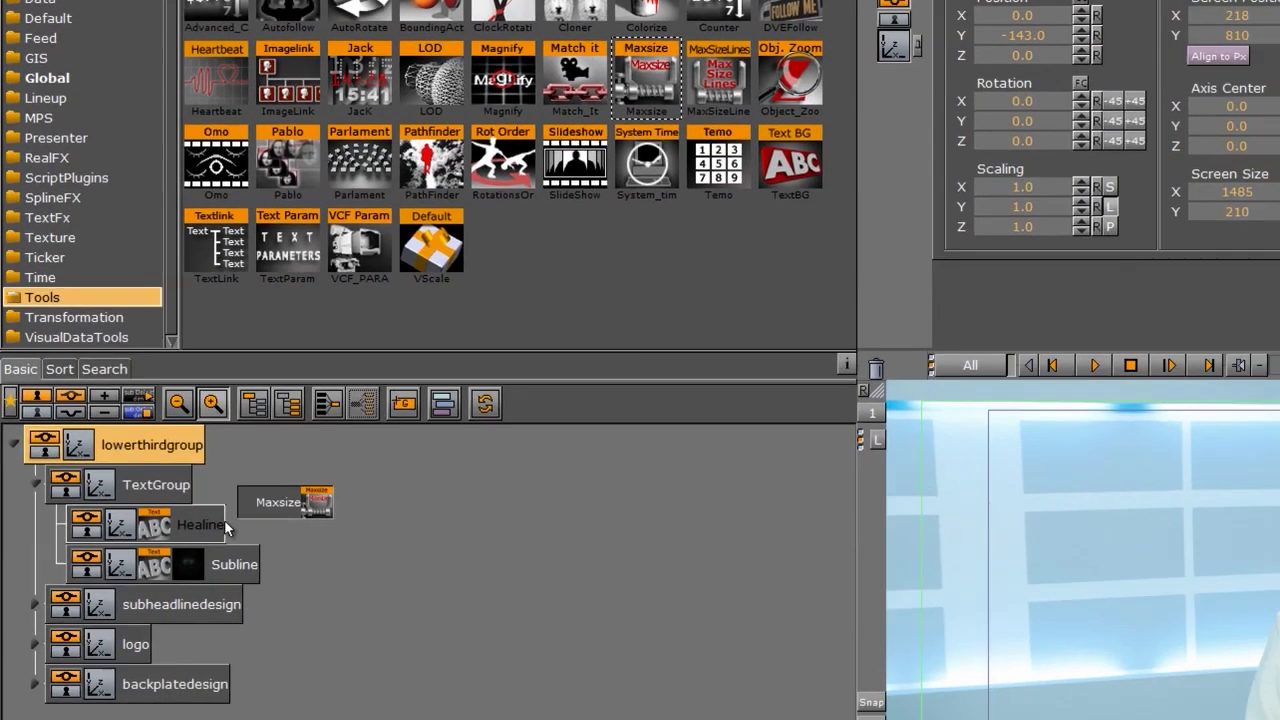
pyautogui.moveTo(225, 521); pyautogui.dragTo(196, 526)
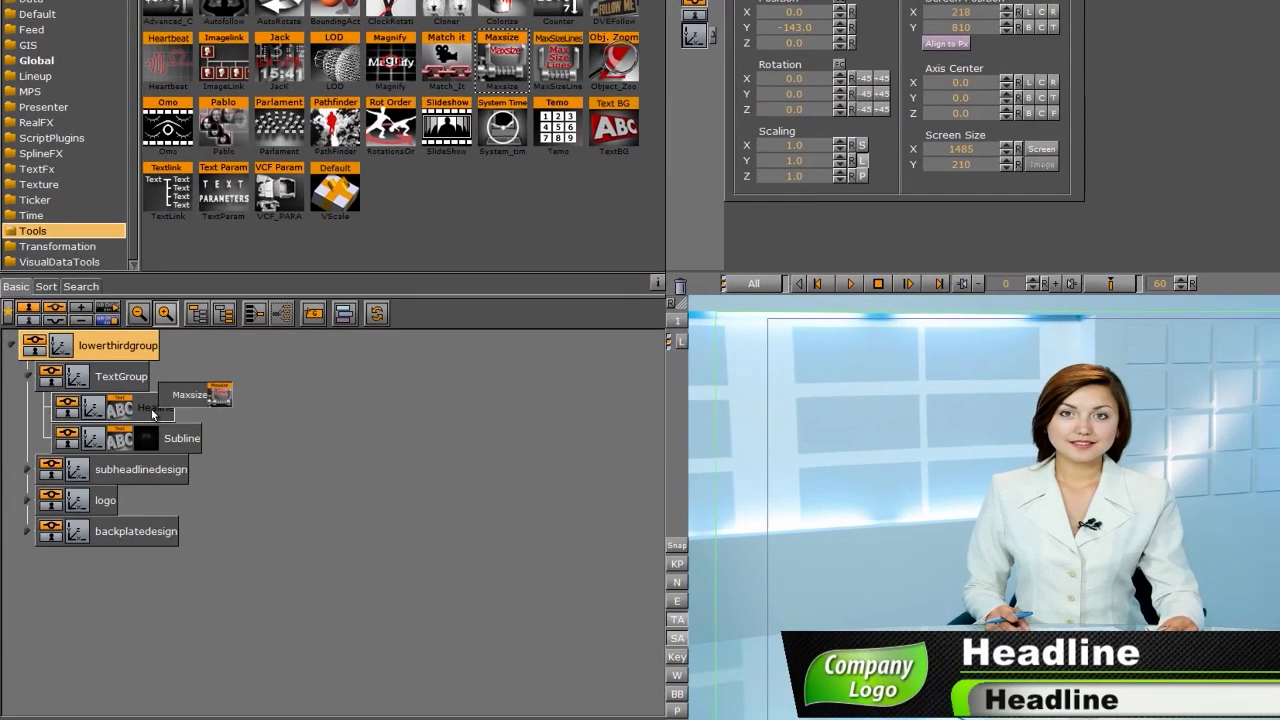
pyautogui.moveTo(152, 413); pyautogui.dragTo(156, 413)
pyautogui.click(152, 412)
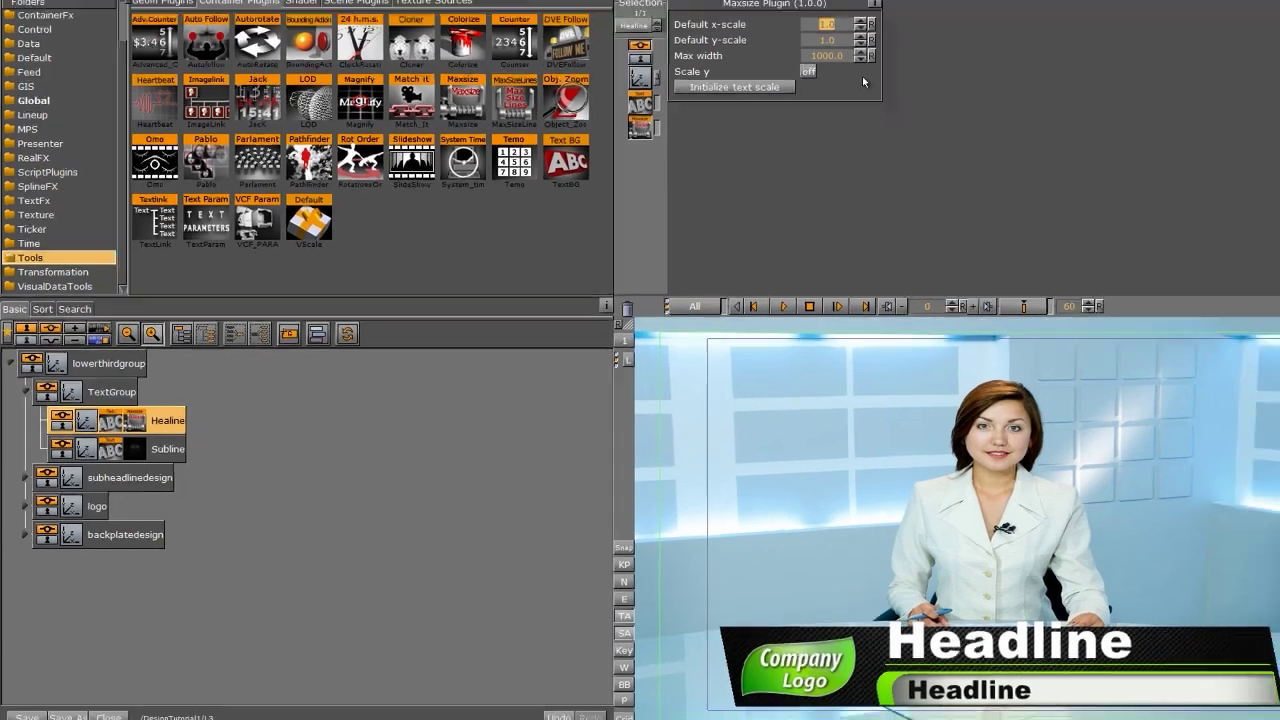
# - Set the Maxsize plugin's default x-scale and default y-scale to 0.7 for Healine
pyautogui.click(829, 56)
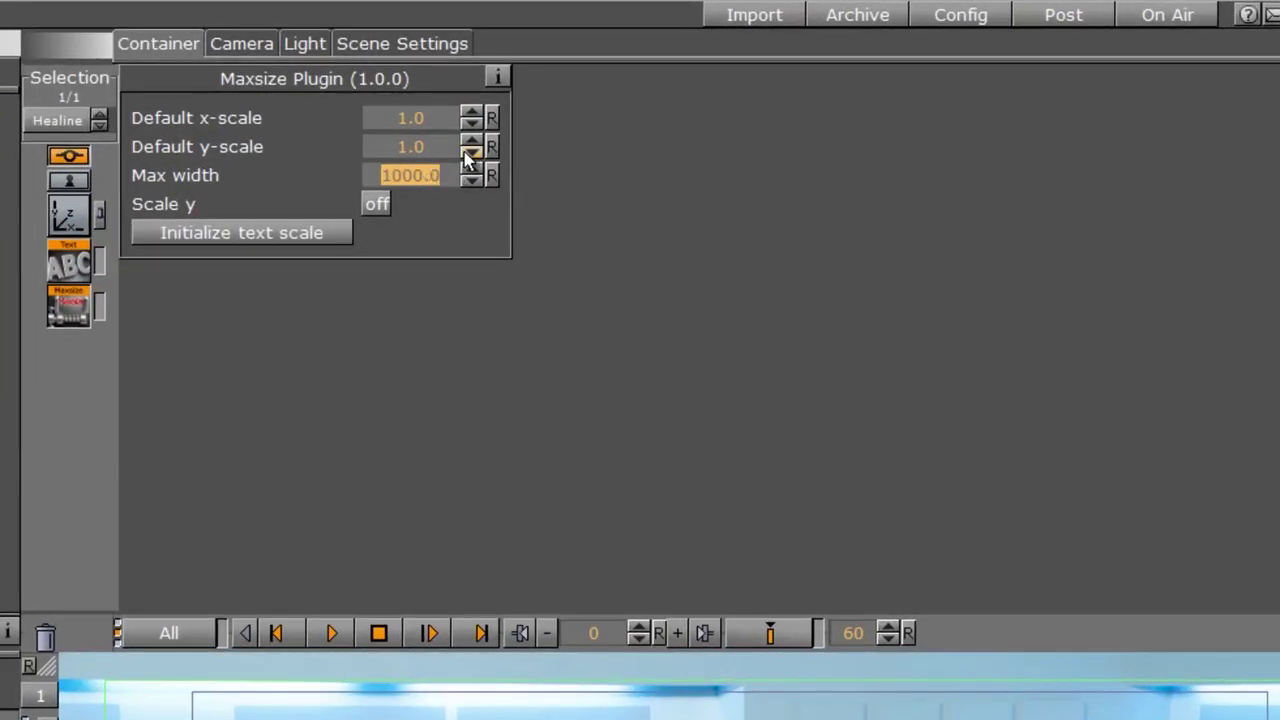
pyautogui.click(471, 123)
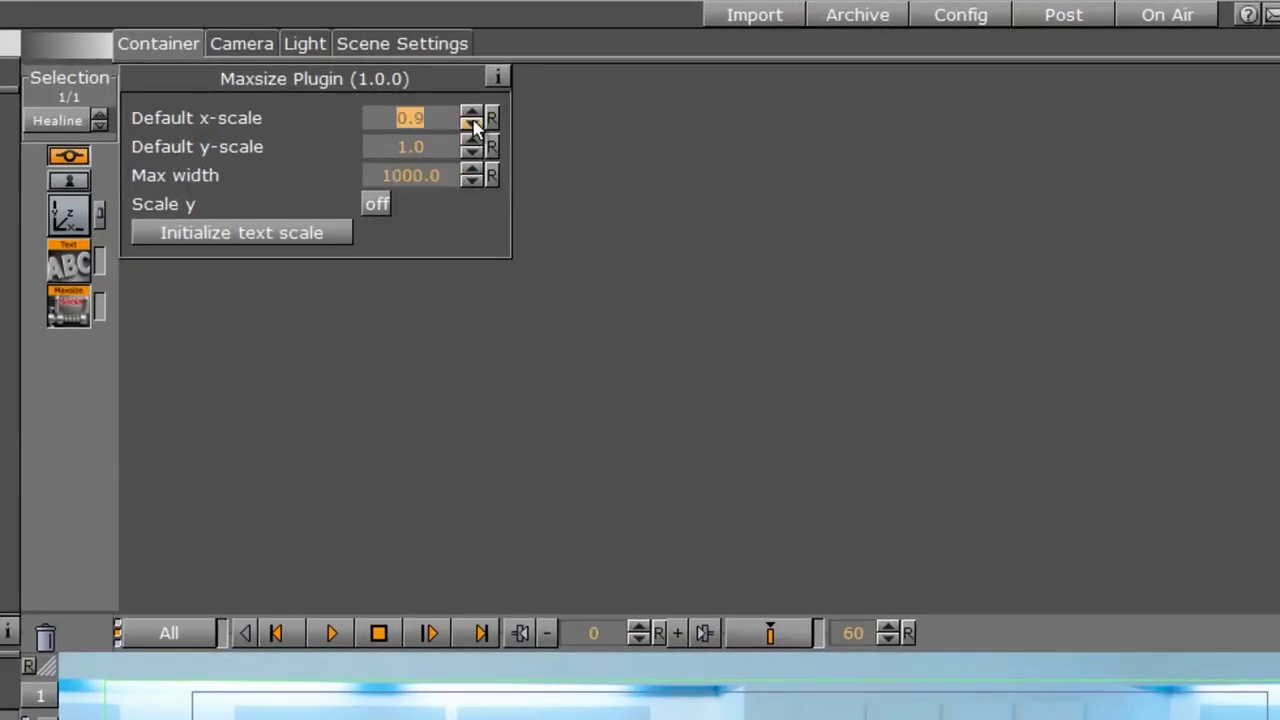
pyautogui.click(471, 123)
pyautogui.click(471, 152)
pyautogui.click(471, 152)
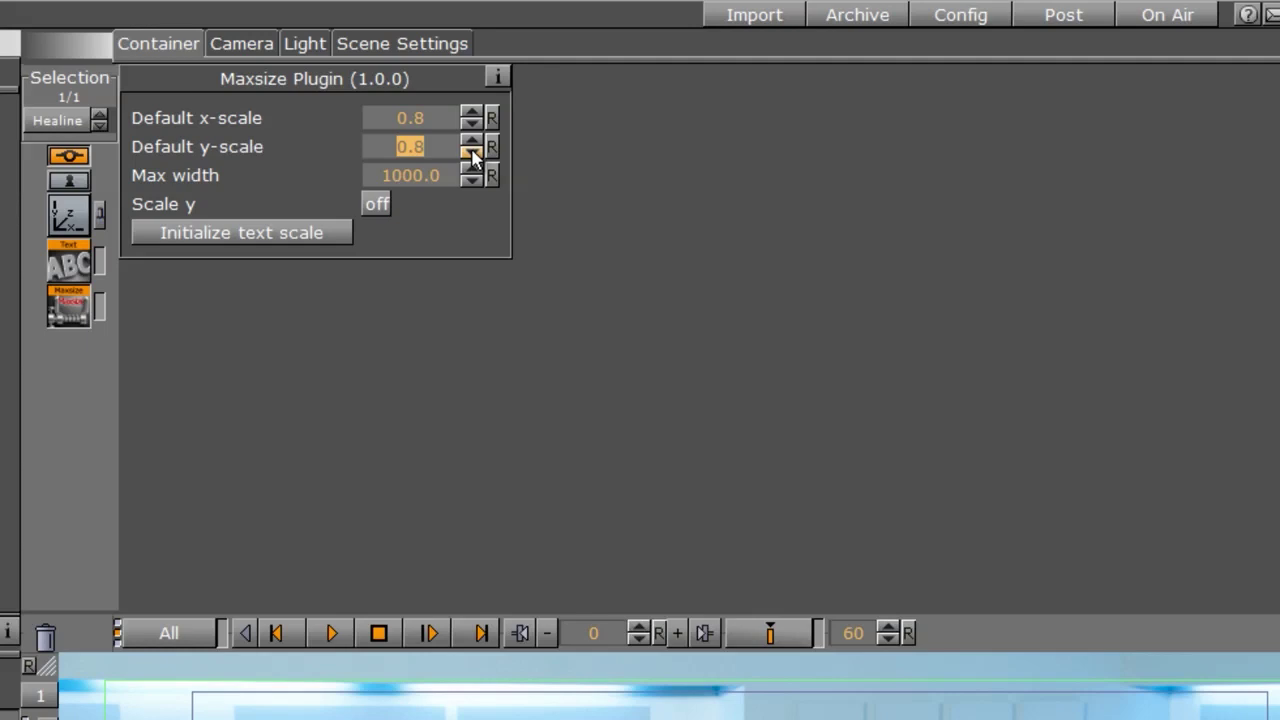
pyautogui.click(471, 152)
pyautogui.click(471, 123)
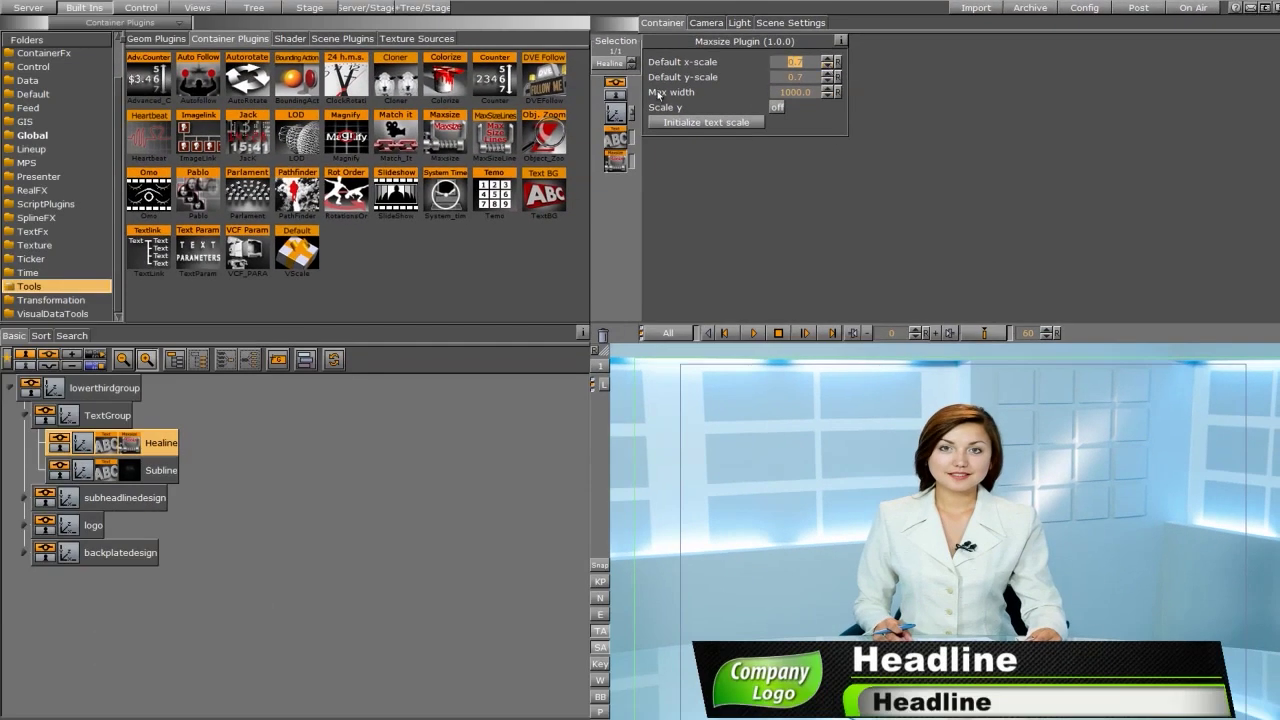
# - Set the Maxsize plugin's max width to 500 for the Healine text
pyautogui.click(796, 92)
pyautogui.write('500')
pyautogui.press('Return')
# - Test the Healine width limit by appending dummy characters to "Headline", and remove them again
pyautogui.click(615, 140)
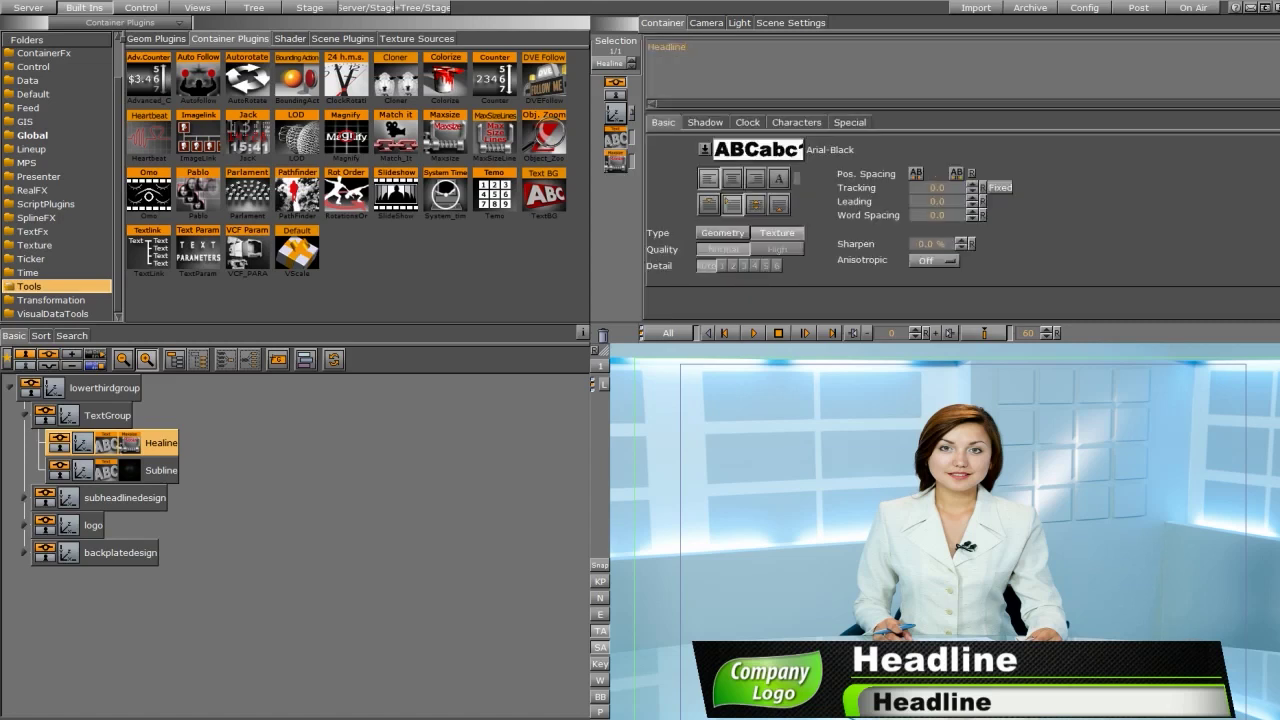
pyautogui.write('dskdsafkds')
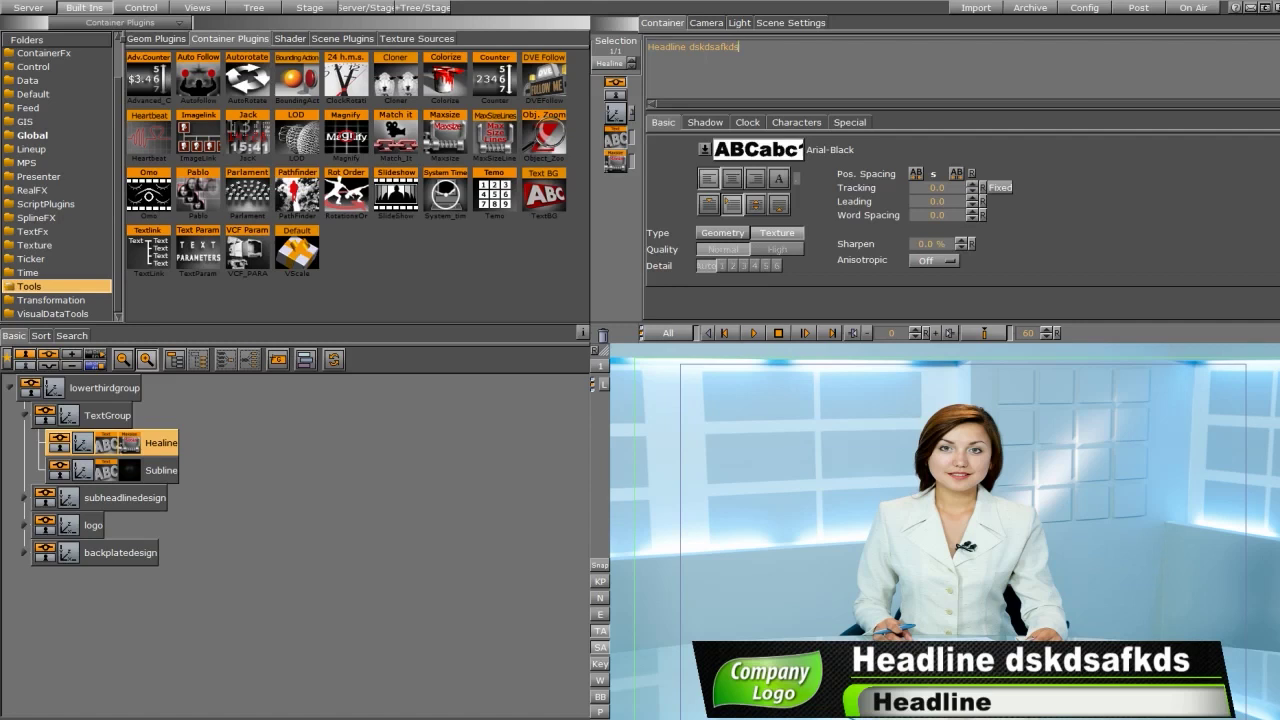
pyautogui.write('dsfdsf')
pyautogui.press('BackSpace')
pyautogui.press('BackSpace')
pyautogui.press('BackSpace')
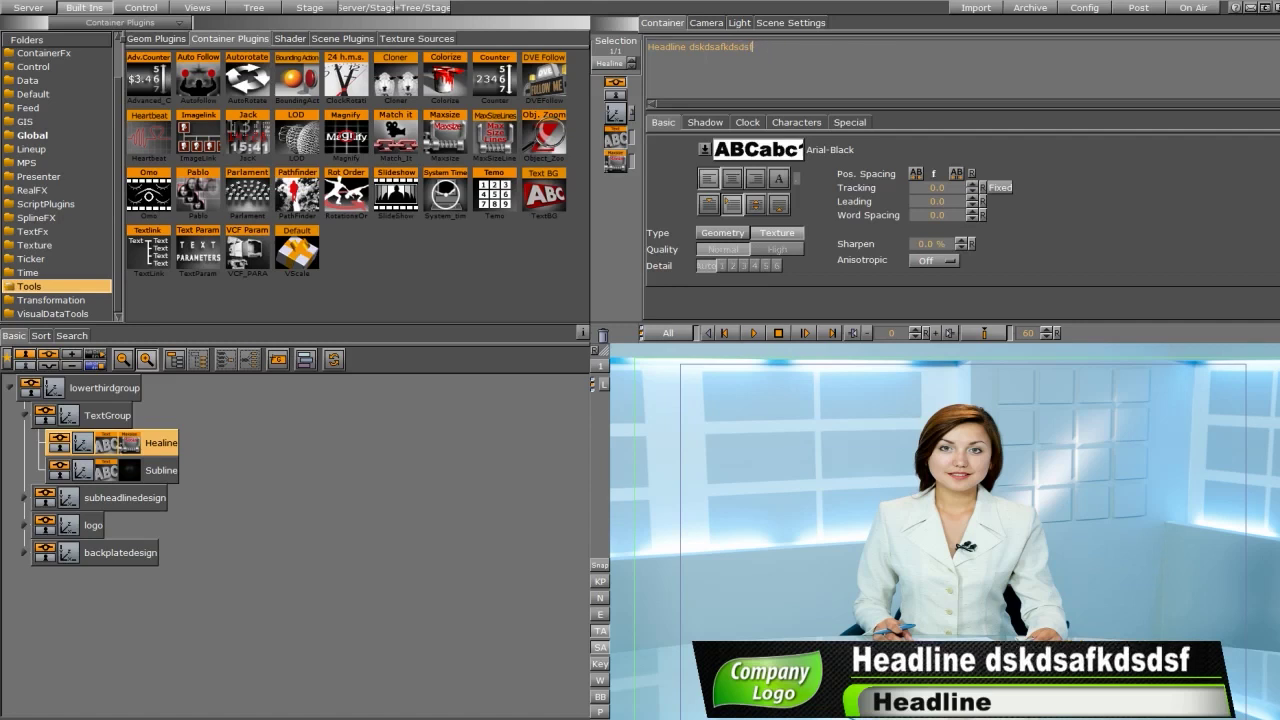
pyautogui.press('BackSpace')
pyautogui.press('BackSpace')
pyautogui.press('BackSpace')
pyautogui.press('BackSpace')
pyautogui.press('BackSpace')
pyautogui.press('BackSpace')
pyautogui.press('BackSpace')
pyautogui.press('BackSpace')
pyautogui.press('BackSpace')
pyautogui.press('BackSpace')
pyautogui.press('BackSpace')
pyautogui.press('BackSpace')
pyautogui.press('BackSpace')
pyautogui.press('BackSpace')
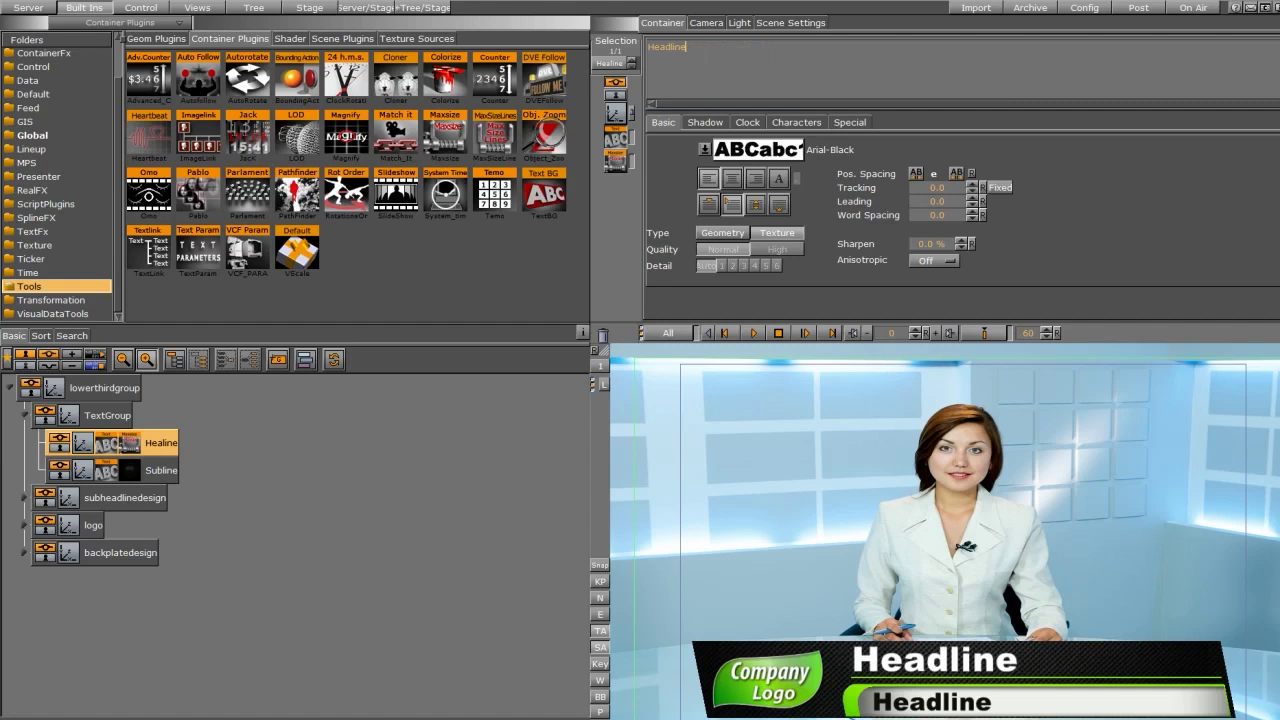
# - Copy the Maxsize plugin from Healine to Subline and set its default x-scale and default y-scale to 0.5
pyautogui.click(622, 158)
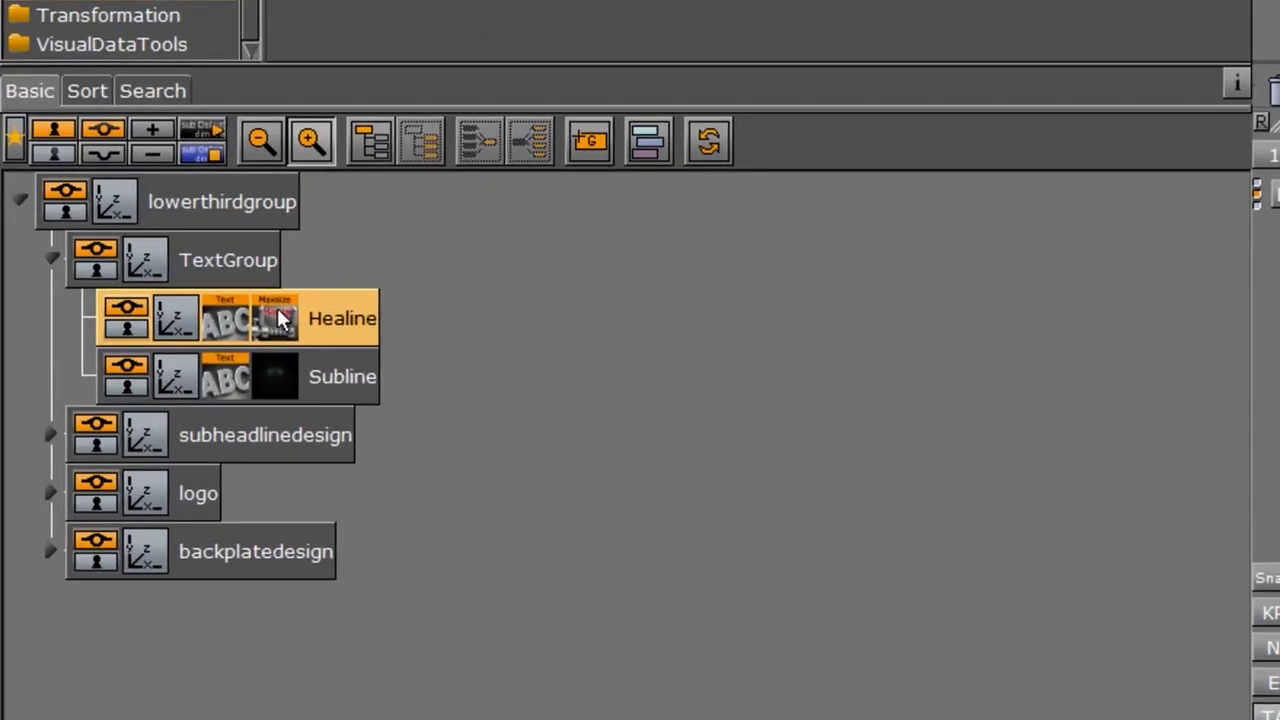
pyautogui.moveTo(278, 320); pyautogui.dragTo(277, 377)
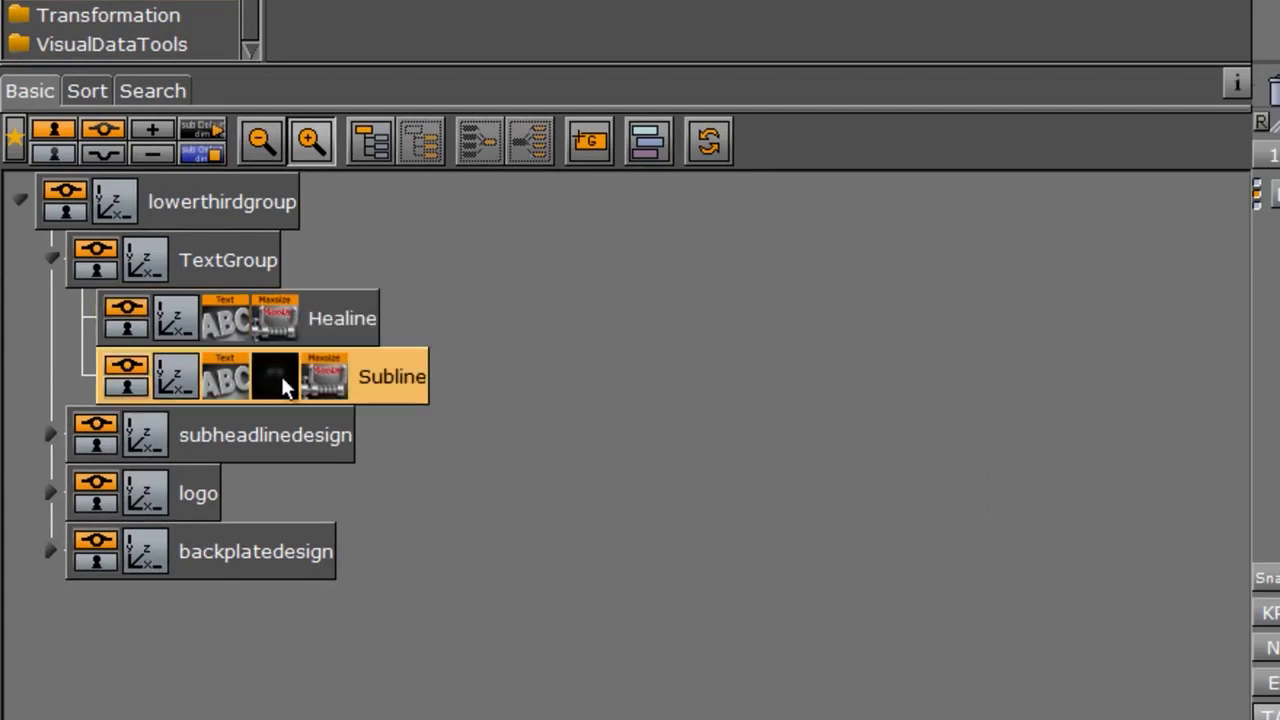
pyautogui.click(314, 380)
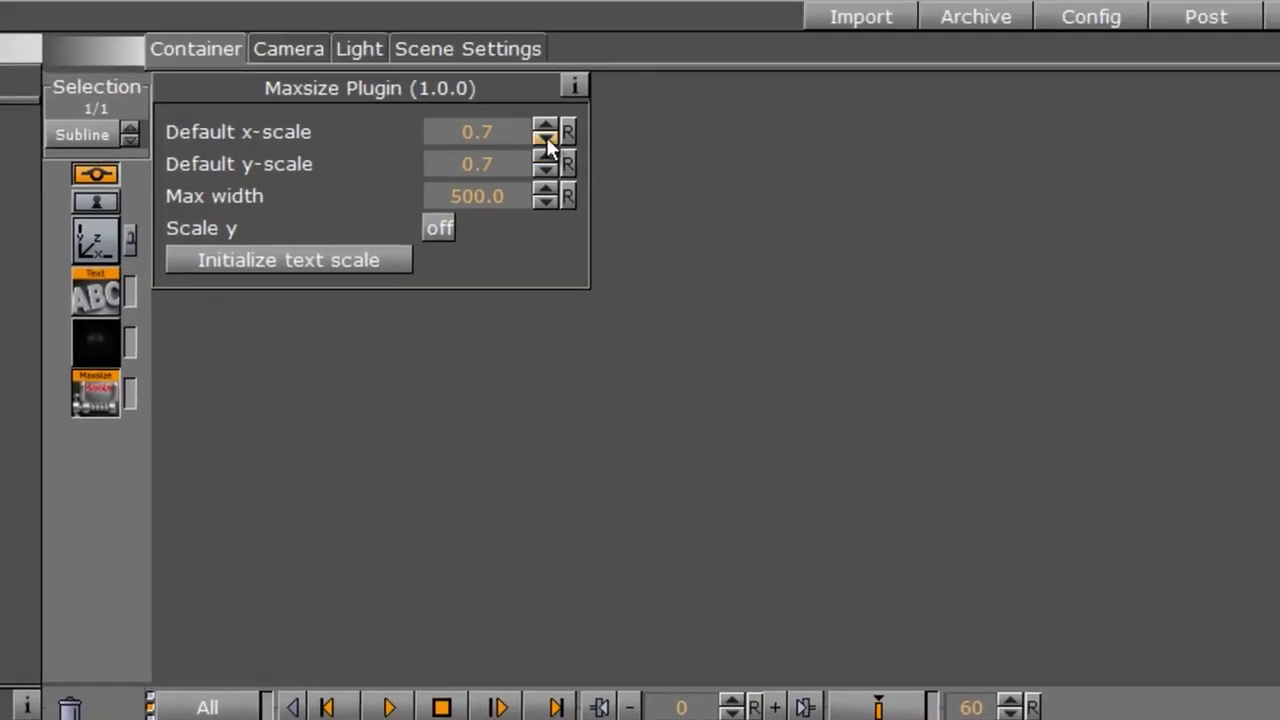
pyautogui.click(545, 139)
pyautogui.click(545, 170)
pyautogui.click(545, 170)
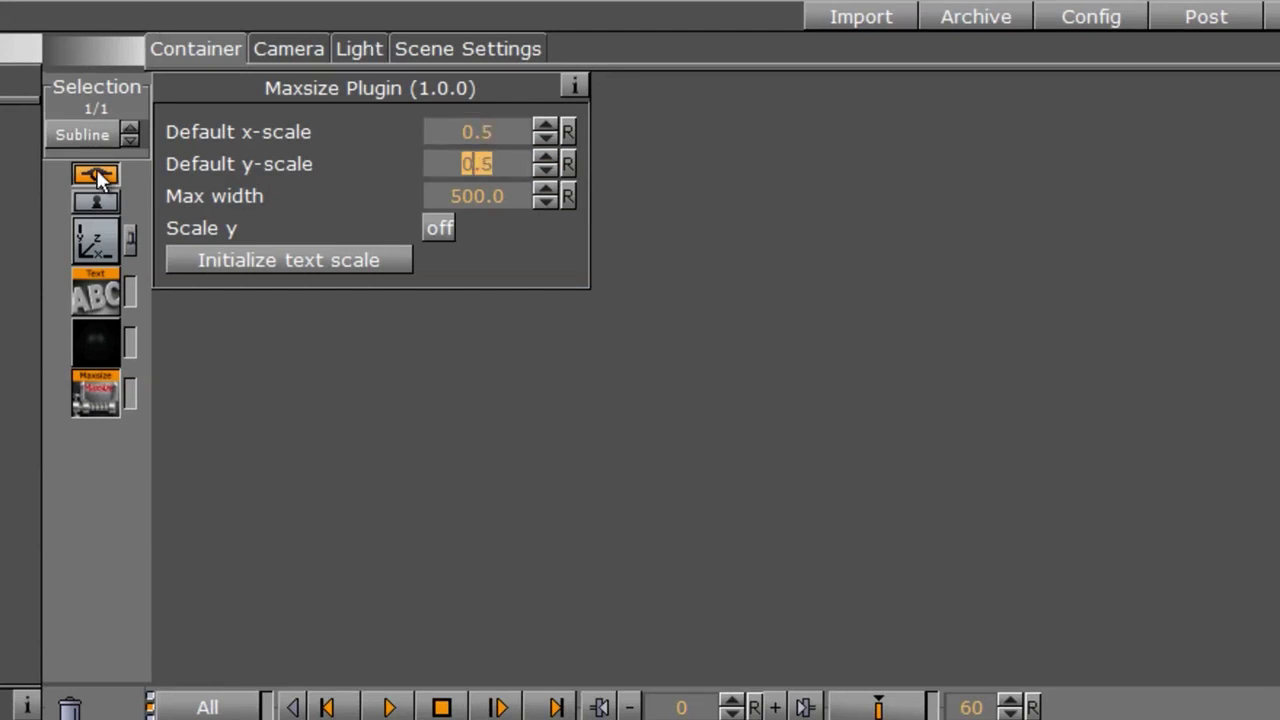
# - Replace the Subline container's text with "This is the subline"
pyautogui.click(94, 300)
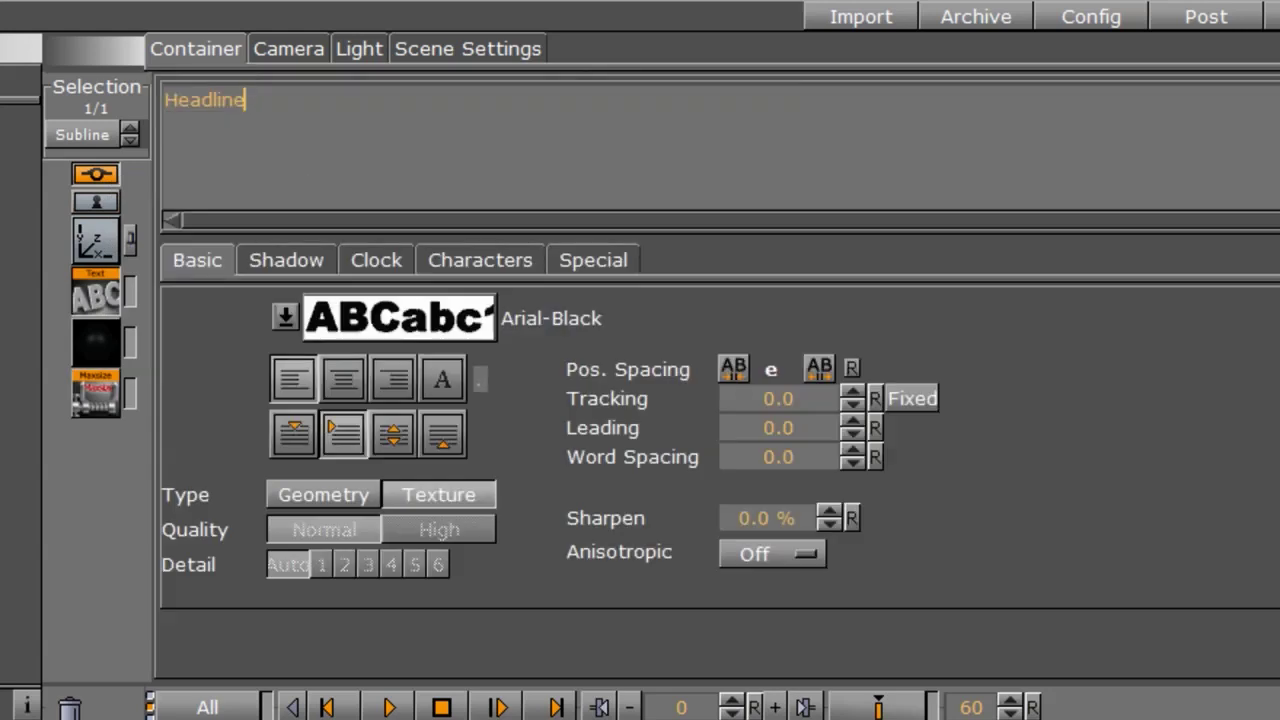
pyautogui.moveTo(270, 108); pyautogui.dragTo(80, 76)
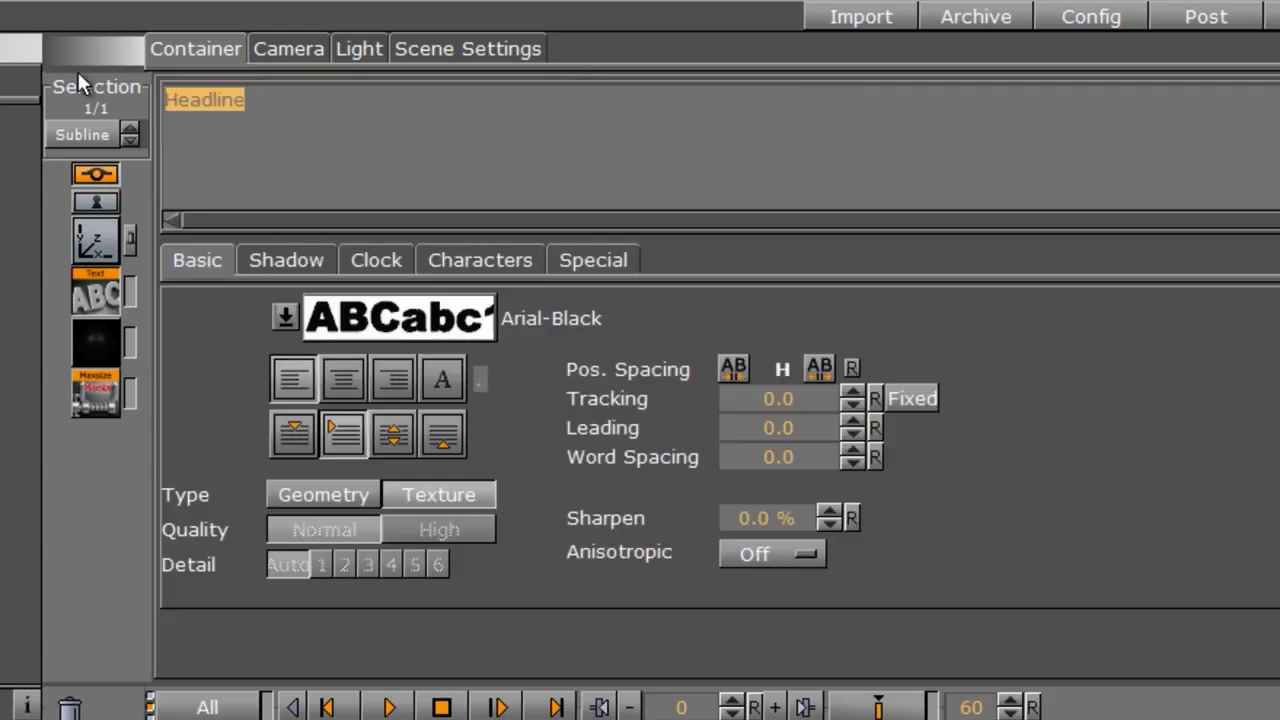
pyautogui.write('S')
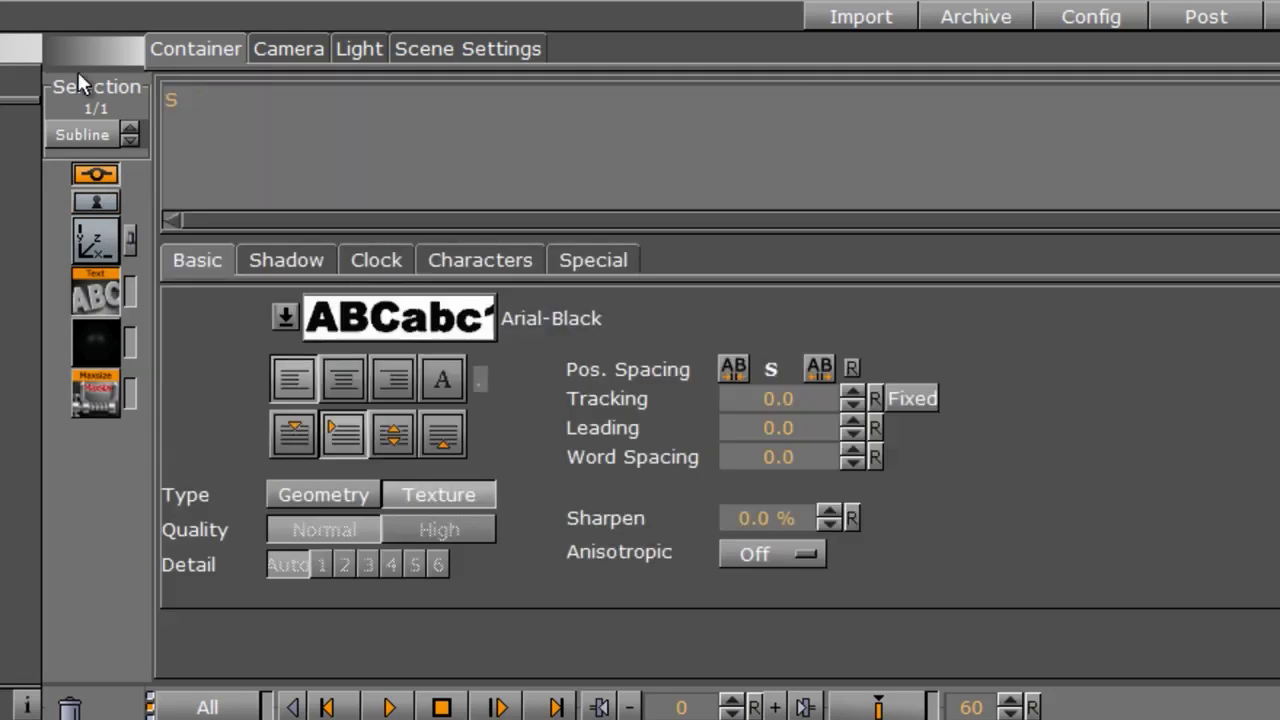
pyautogui.press('BackSpace')
pyautogui.write('This is the ')
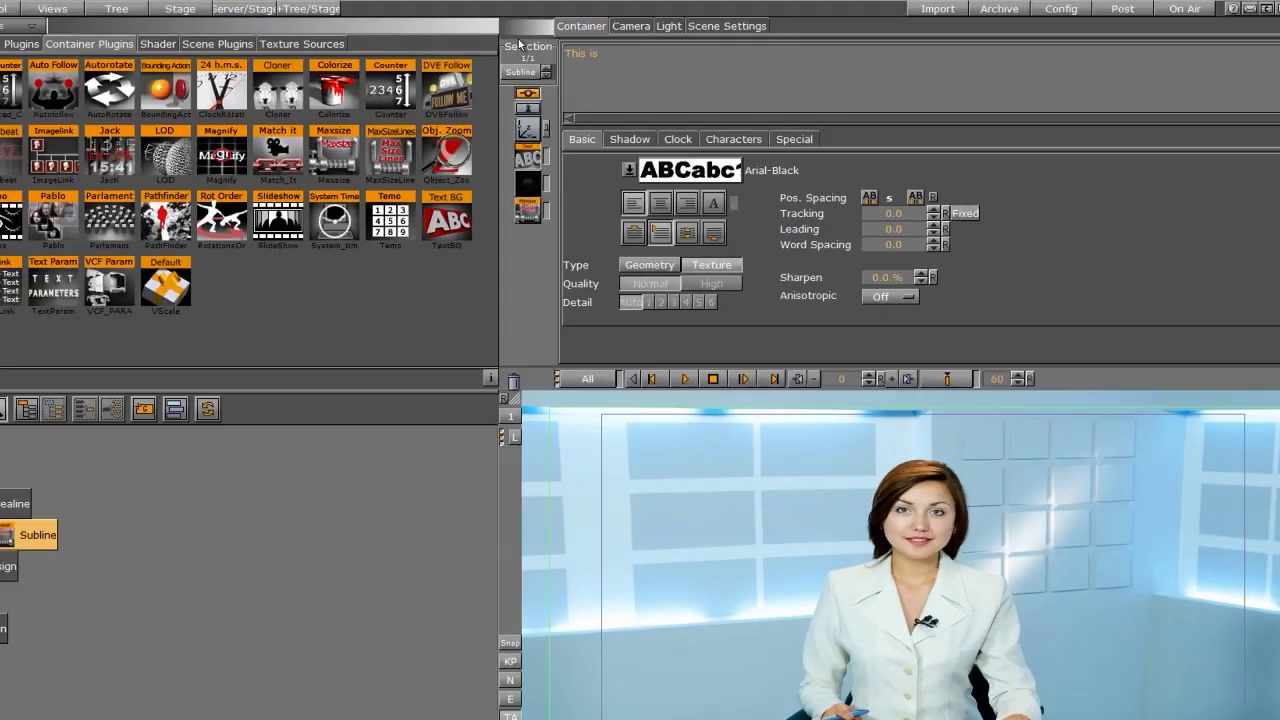
pyautogui.write('subline')
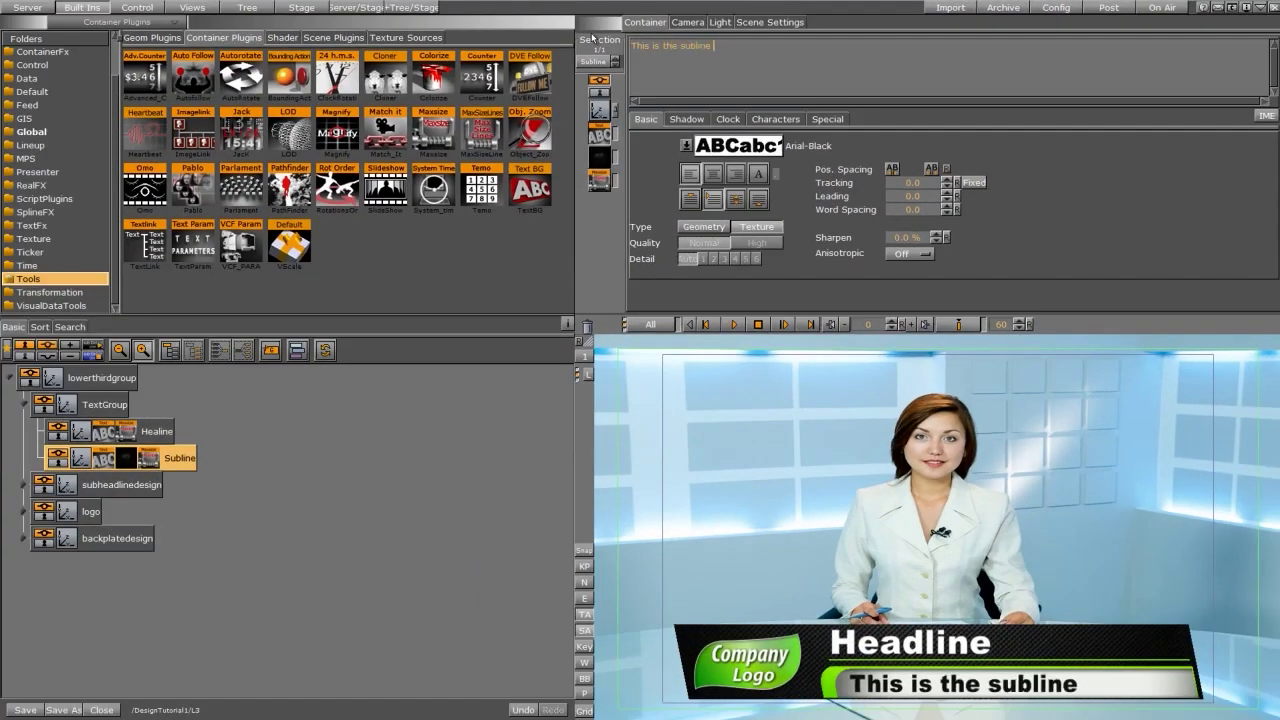
# - Set the max width of Subline's Maxsize plugin to 700
pyautogui.click(598, 180)
pyautogui.click(762, 92)
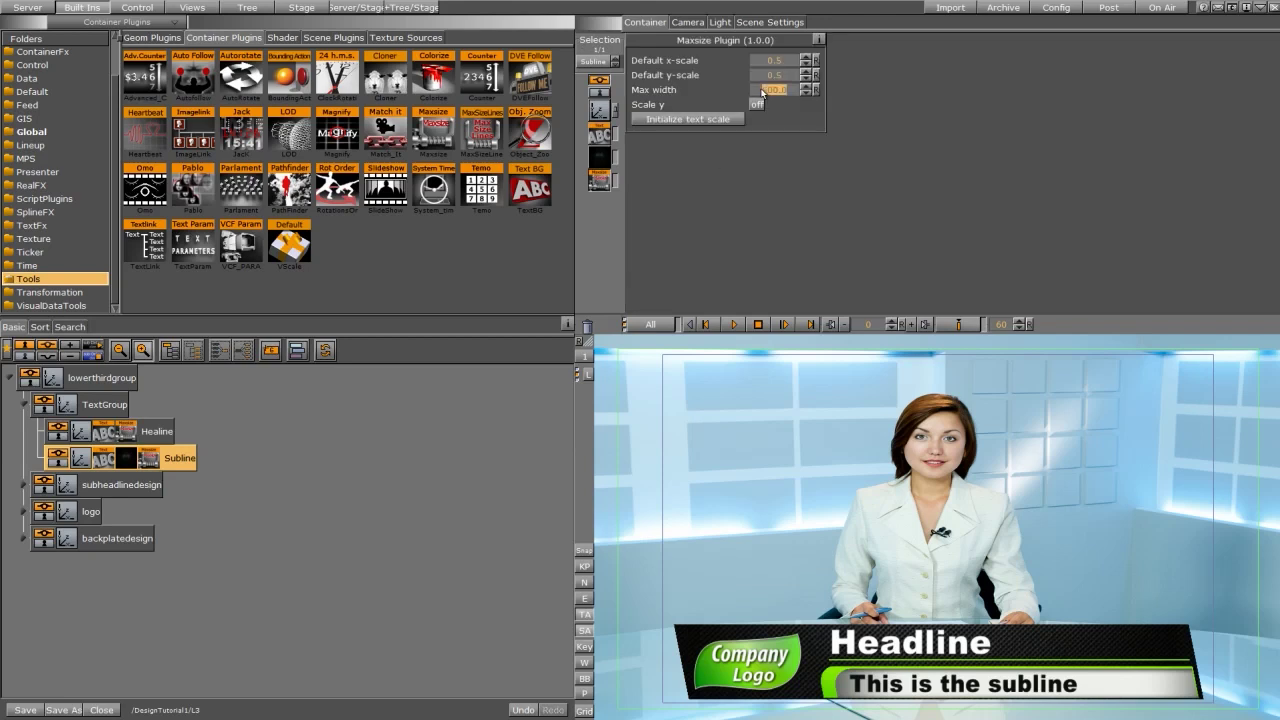
pyautogui.write('700')
pyautogui.press('Return')
pyautogui.write('700')
pyautogui.press('Return')
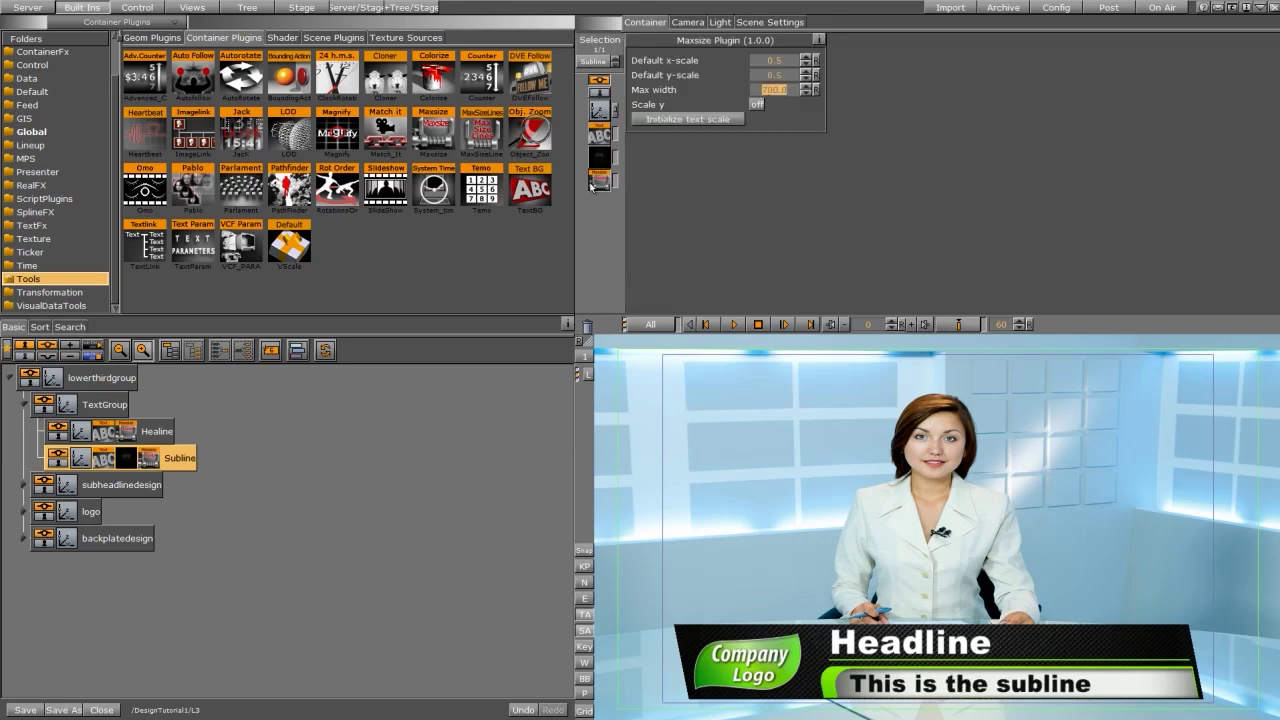
# - Test the Subline width limit by appending dummy characters to its text, and remove them again
pyautogui.click(599, 134)
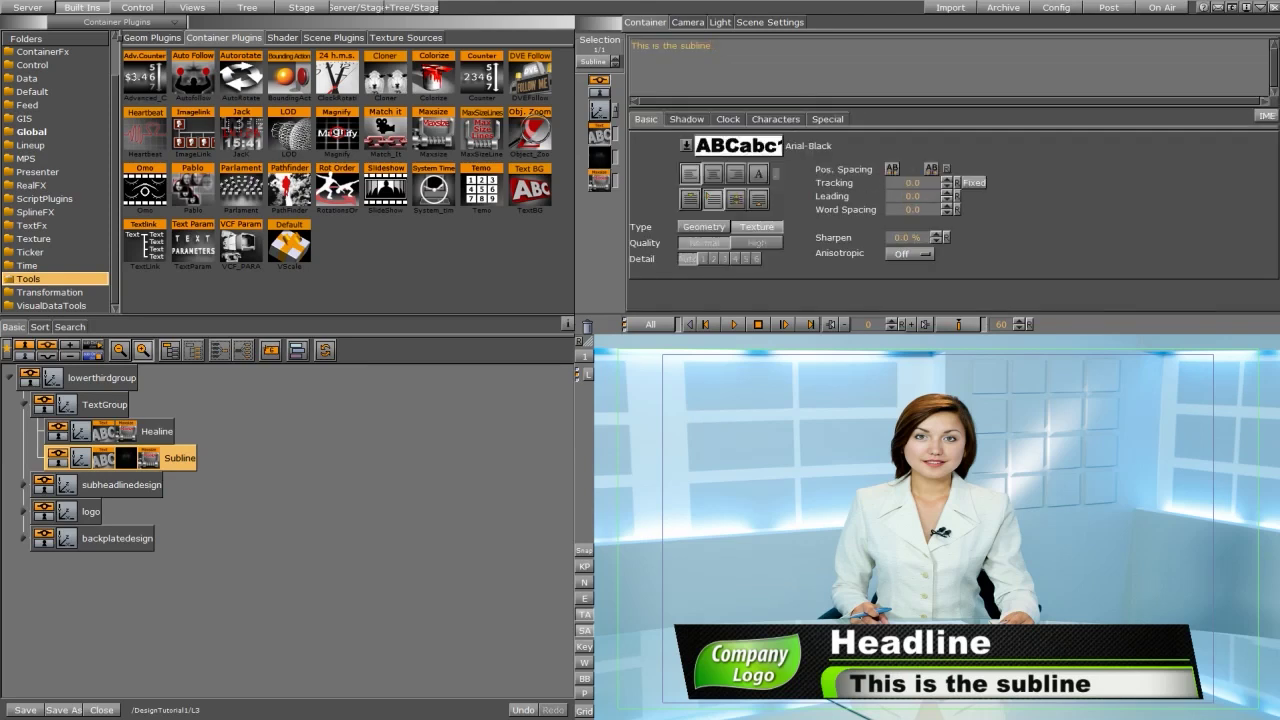
pyautogui.write('sdafdsaf')
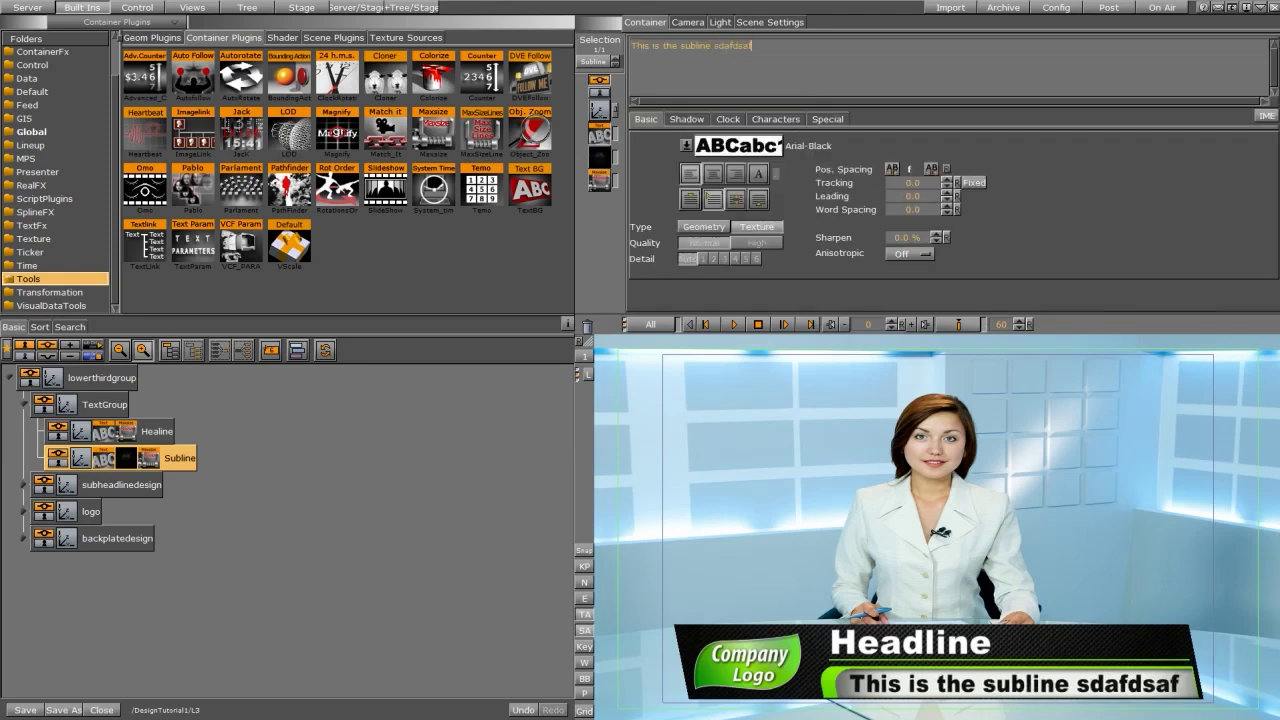
pyautogui.press('BackSpace')
pyautogui.press('BackSpace')
pyautogui.press('BackSpace')
pyautogui.press('BackSpace')
pyautogui.press('BackSpace')
pyautogui.press('BackSpace')
pyautogui.press('BackSpace')
pyautogui.press('BackSpace')
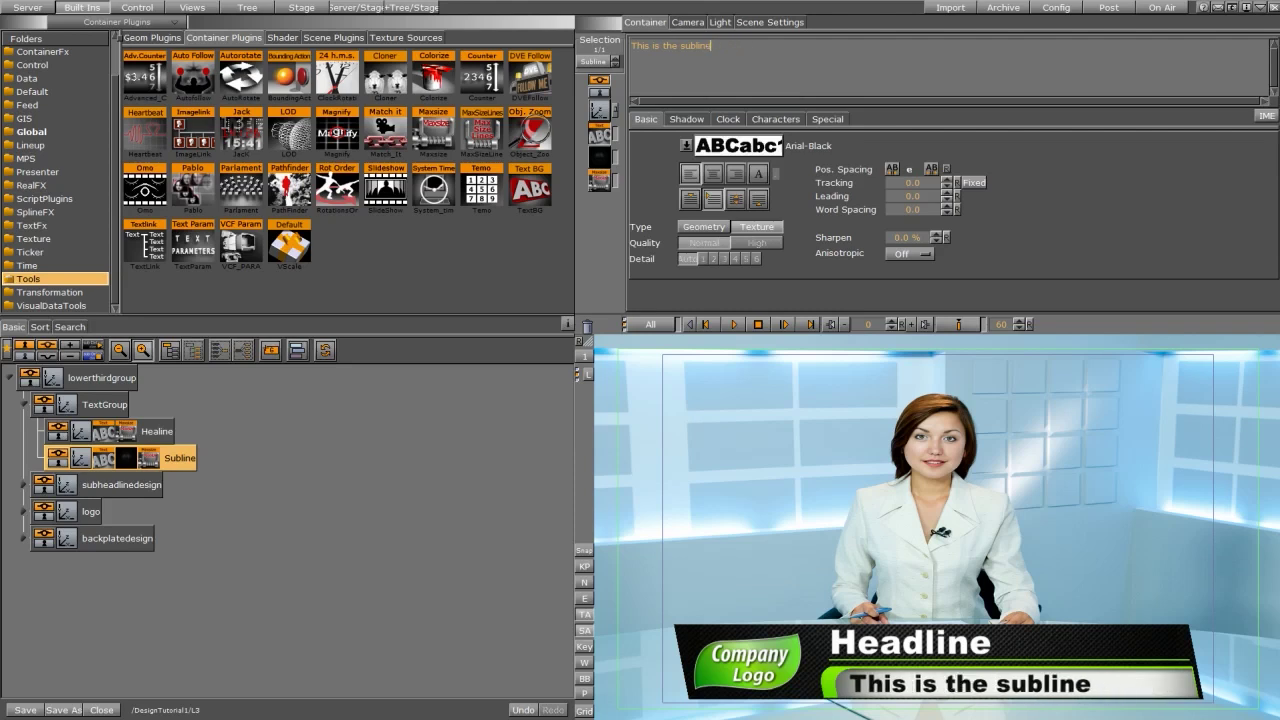
# - Collapse the TextGroup container in the scene tree
pyautogui.click(23, 405)
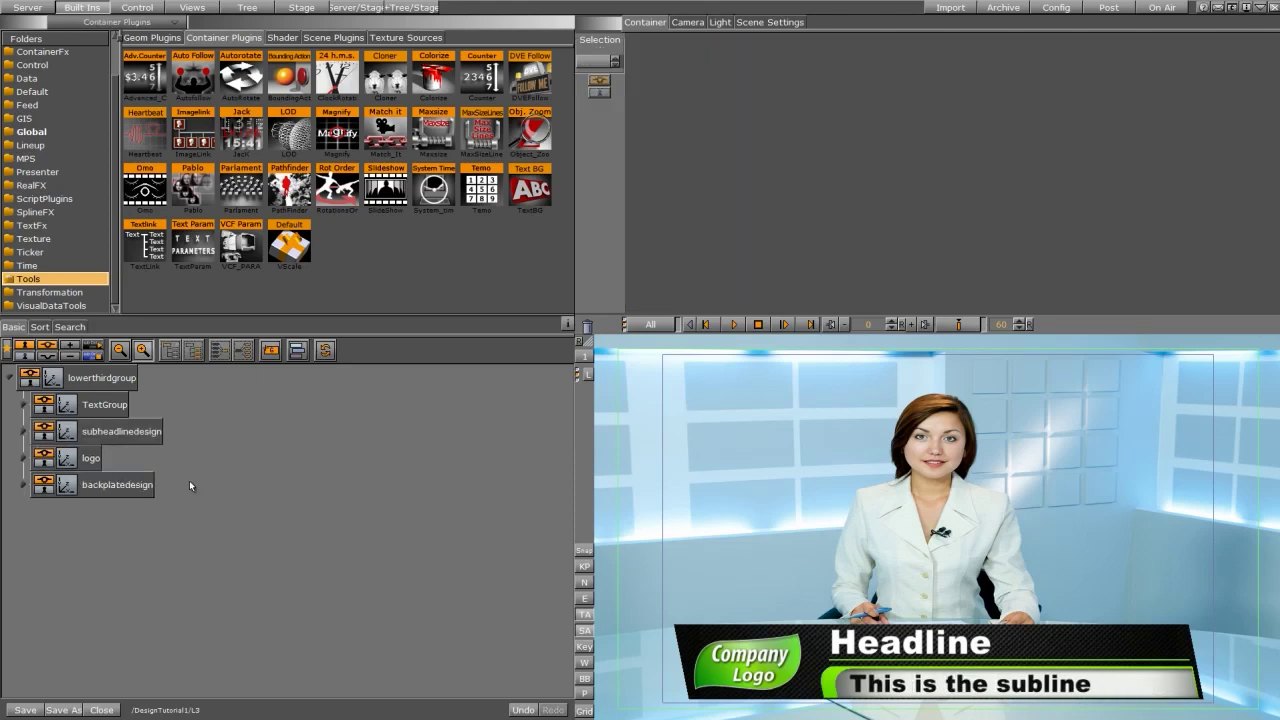